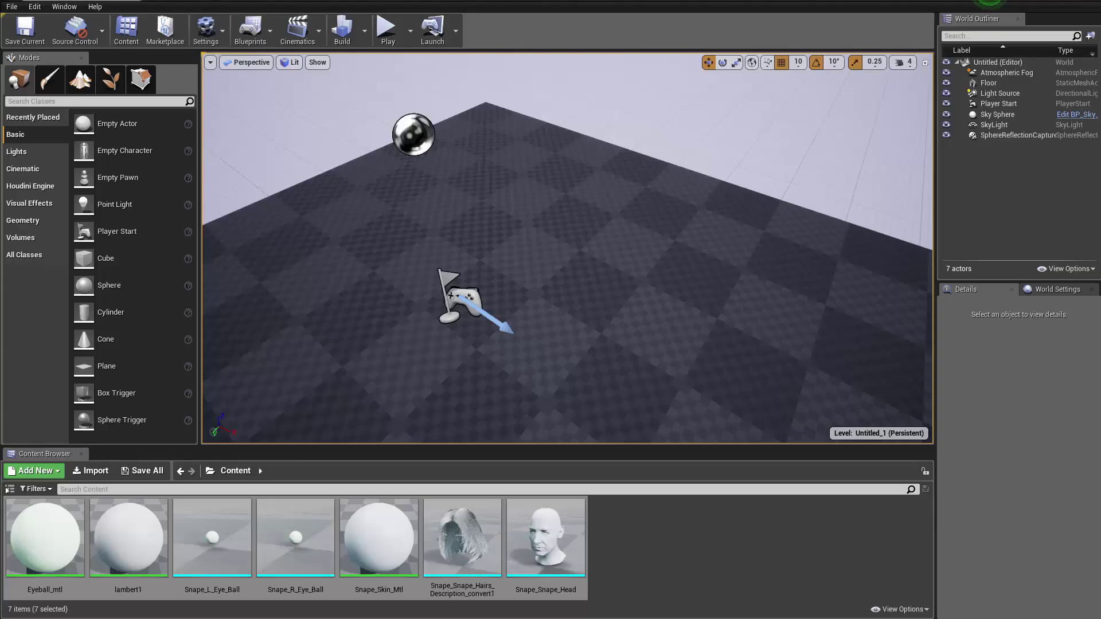
Force-delete the Eyeball_mtl, lambert1 and Snape_Skin_Mtl materials from the project content
alt+drag(615, 333, 608, 287)
right_drag(625, 381, 629, 375)
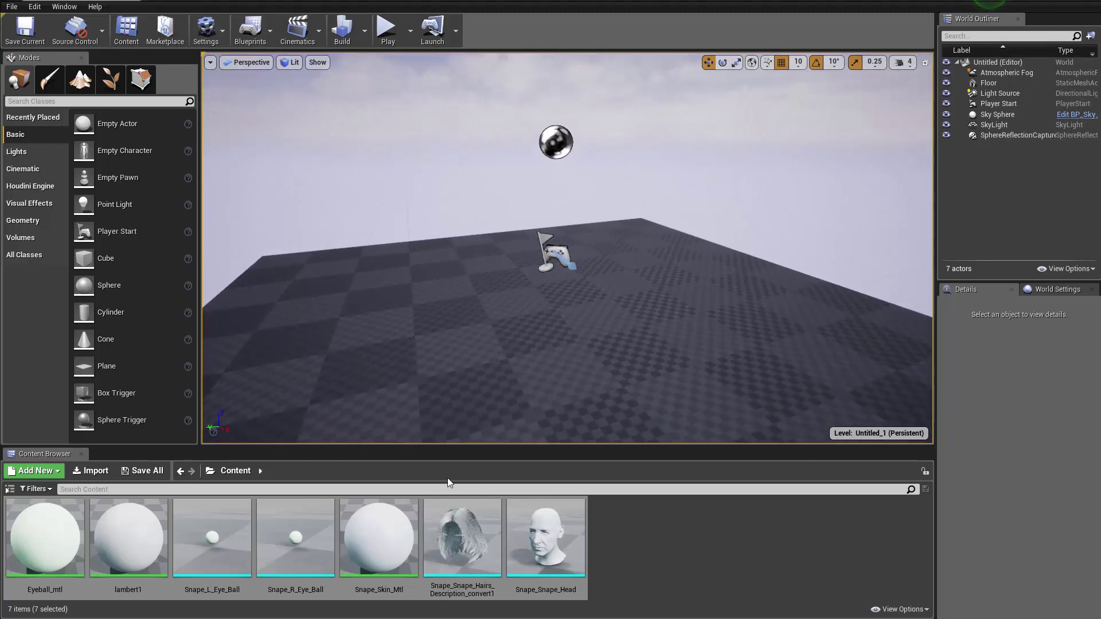
drag(515, 545, 93, 541)
click(625, 541)
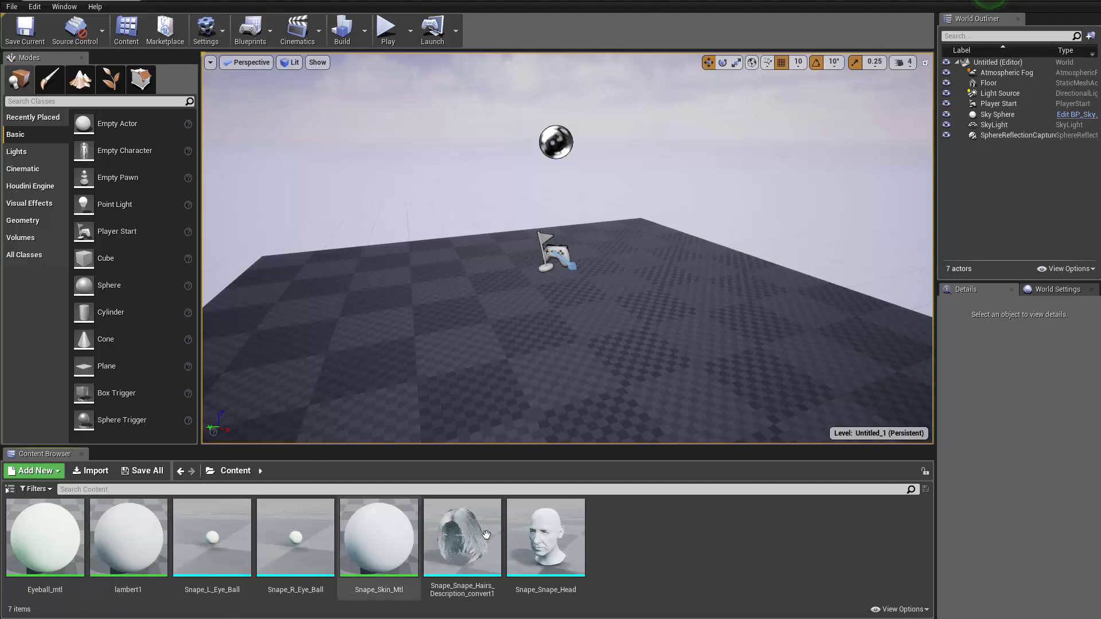
click(392, 528)
ctrl+click(115, 545)
ctrl+click(26, 529)
key(Delete)
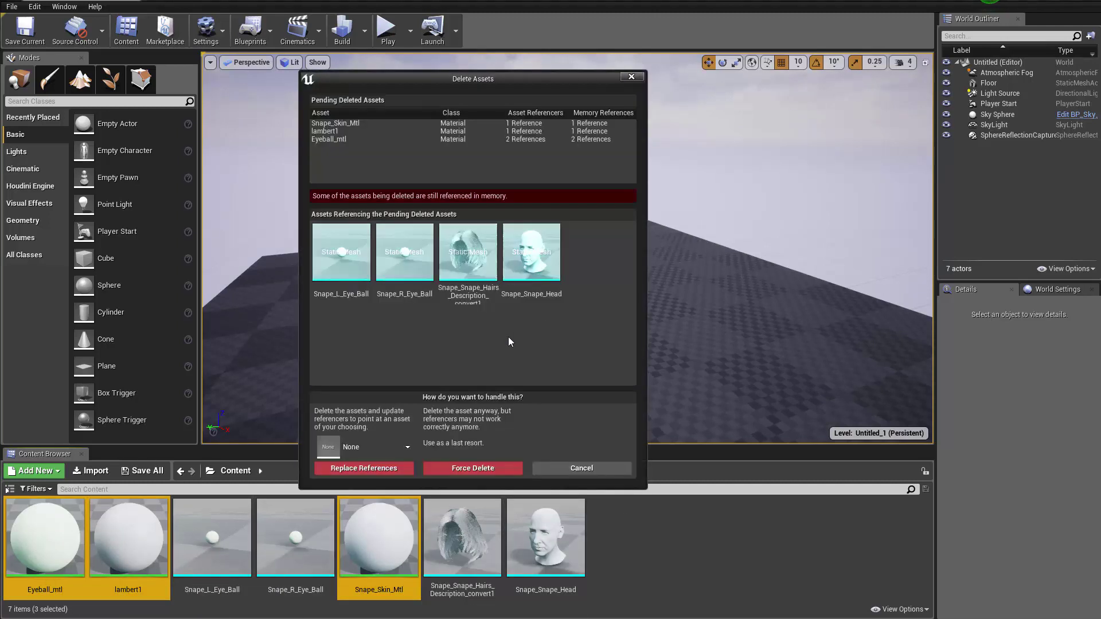
click(491, 469)
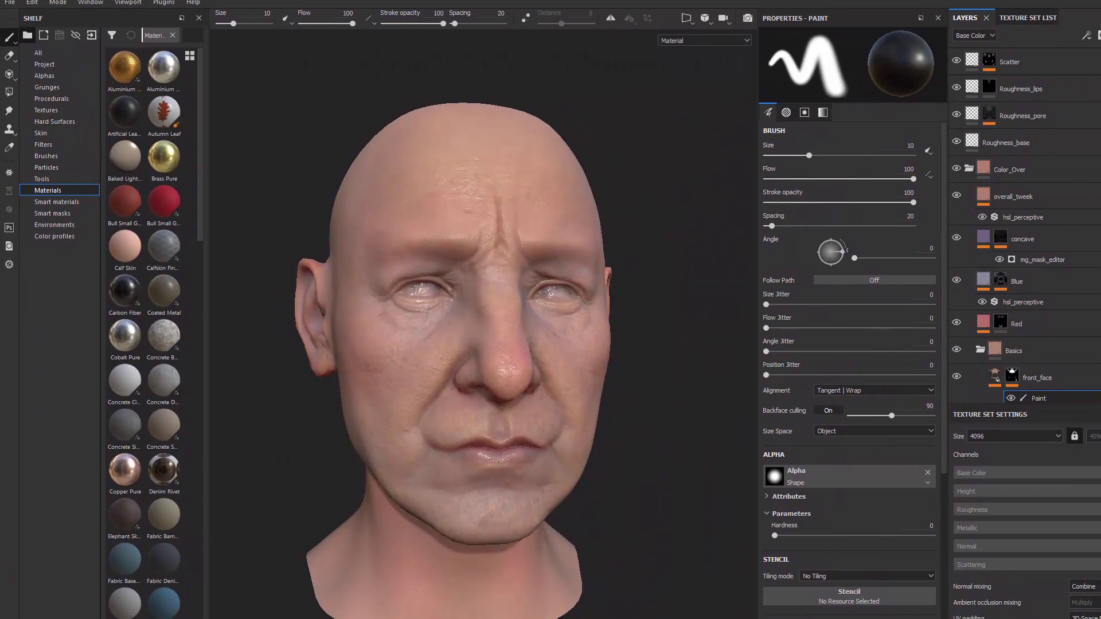
Switch to Substance Painter and examine the textured head's nose, mouth and skin detail from several angles
mouse_move(1100, 618)
mouse_down()
mouse_move(1087, 618)
mouse_move(1096, 616)
mouse_up()
alt+drag(547, 412, 464, 411)
alt+right_drag(465, 412, 410, 366)
alt+middle_drag(407, 283, 477, 391)
alt+right_drag(477, 390, 427, 379)
alt+drag(427, 379, 583, 383)
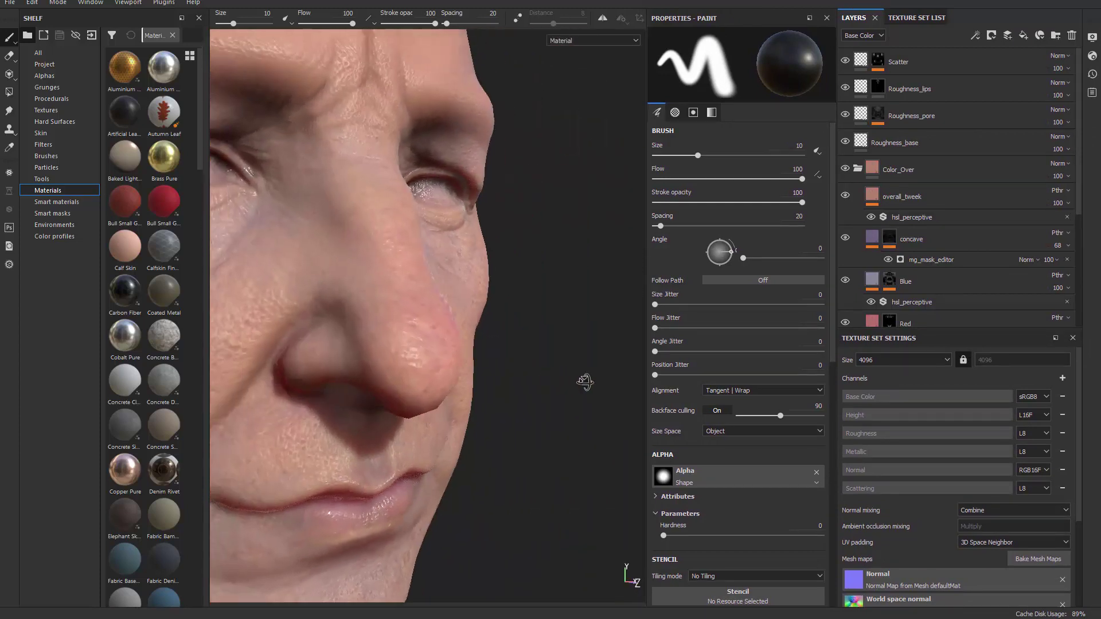
alt+right_drag(583, 383, 366, 304)
alt+middle_drag(366, 304, 458, 344)
alt+right_drag(459, 344, 315, 243)
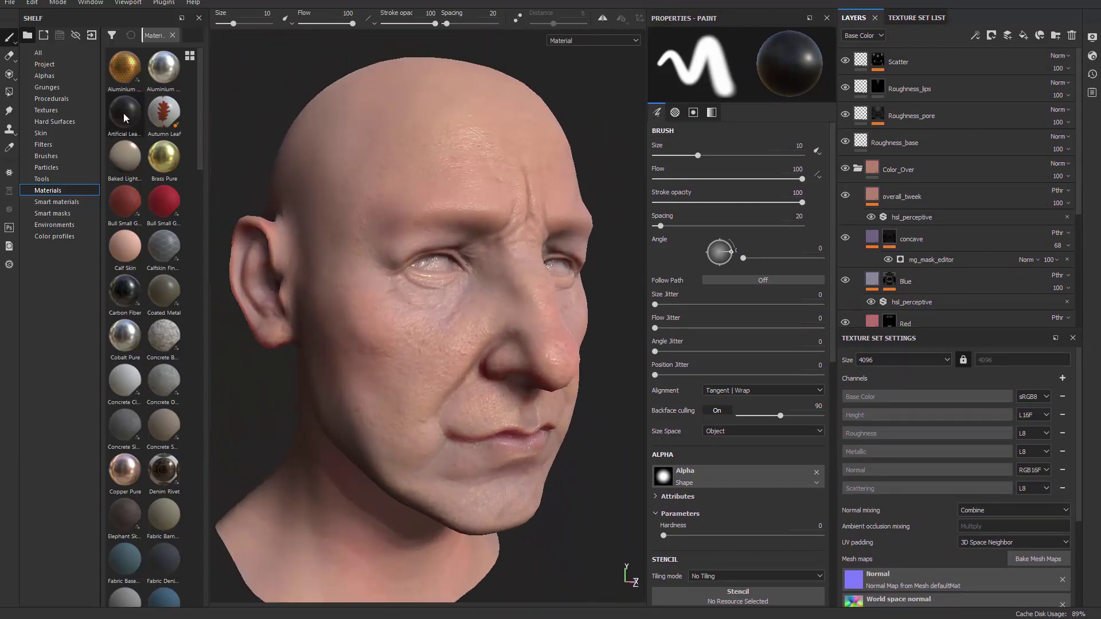
Start a texture export for the head using the Unreal Engine 4 SSS (Packed) configuration
click(10, 2)
click(35, 207)
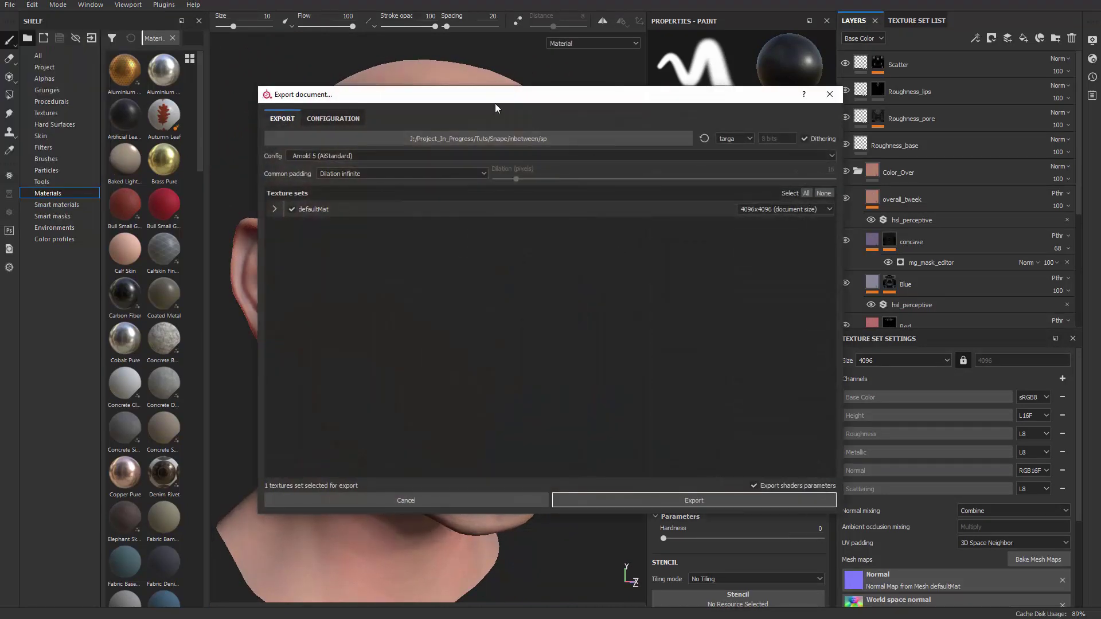
drag(487, 91, 514, 88)
click(401, 152)
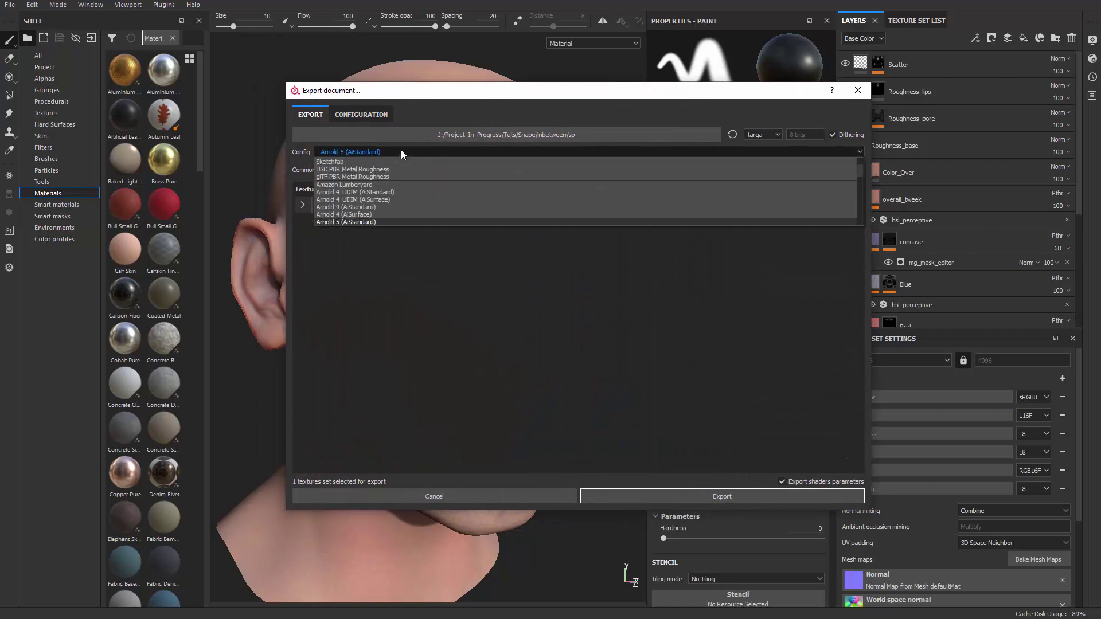
scroll(352, 205, down, 5)
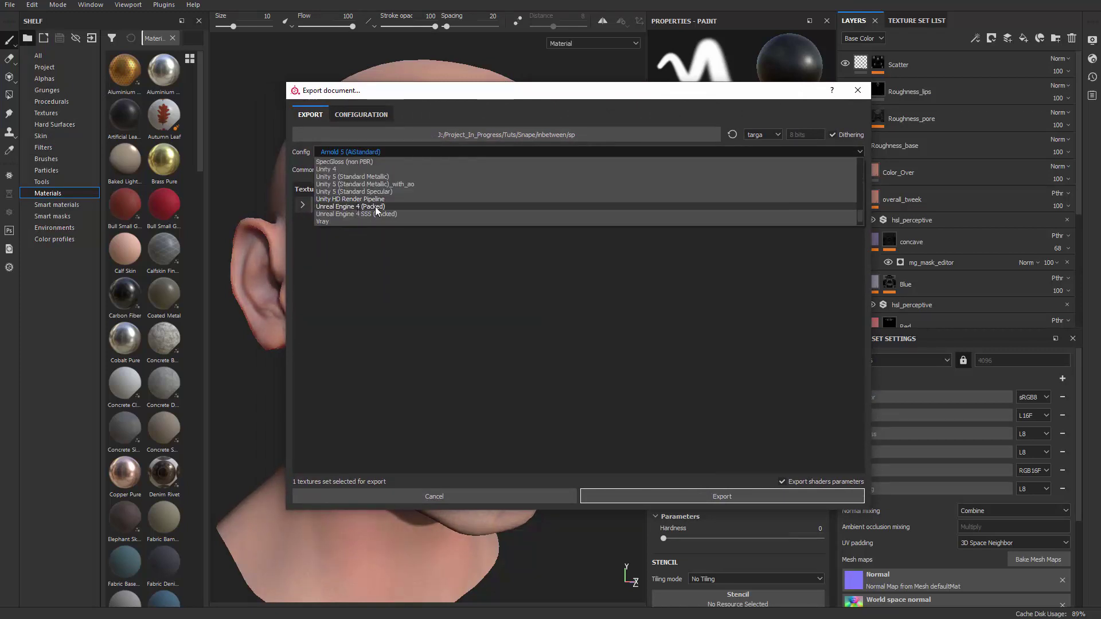
scroll(377, 197, down, 2)
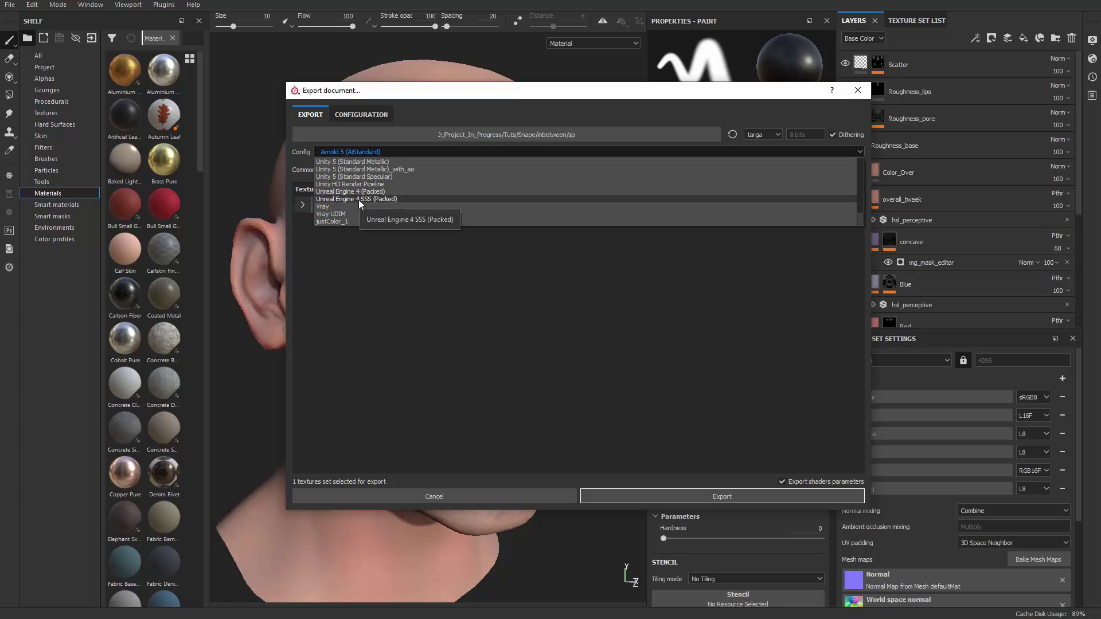
click(359, 200)
drag(610, 97, 589, 113)
Browse for the export destination at E:\Project_In_Progress\UIW_TEACHING_ISSUES\2019\Fall\ct\Rendering\assets
click(542, 162)
click(532, 160)
double_click(463, 201)
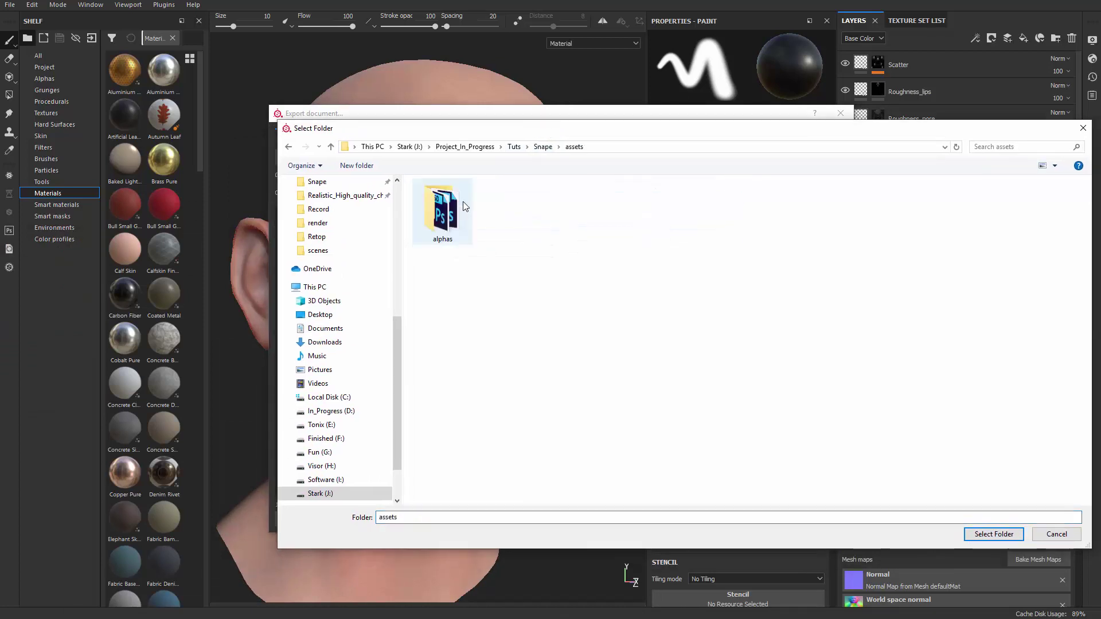
click(287, 149)
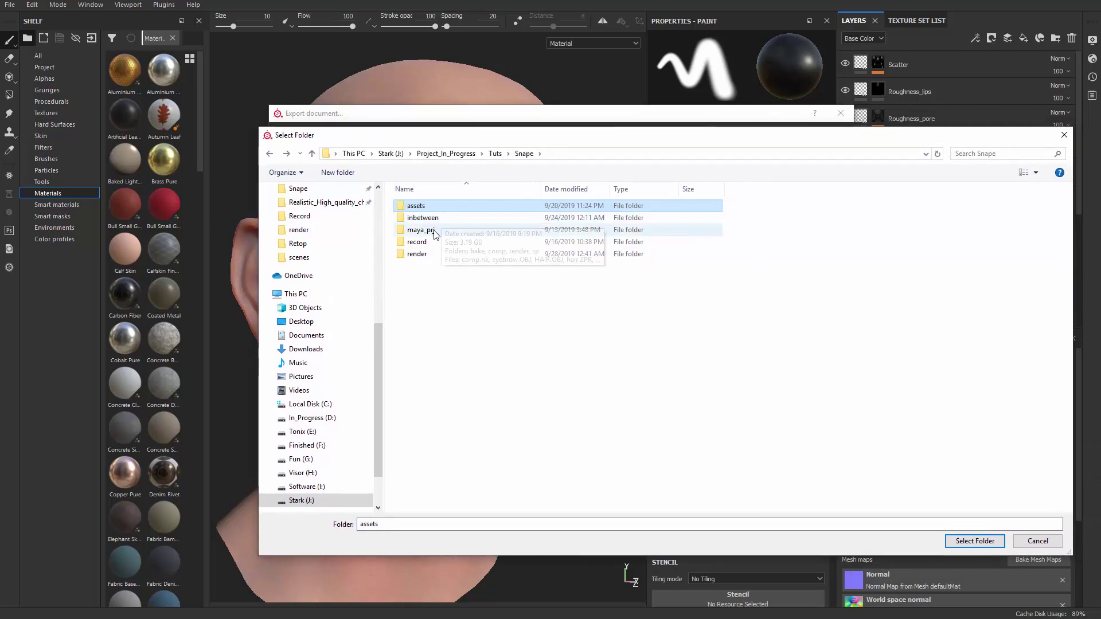
double_click(450, 230)
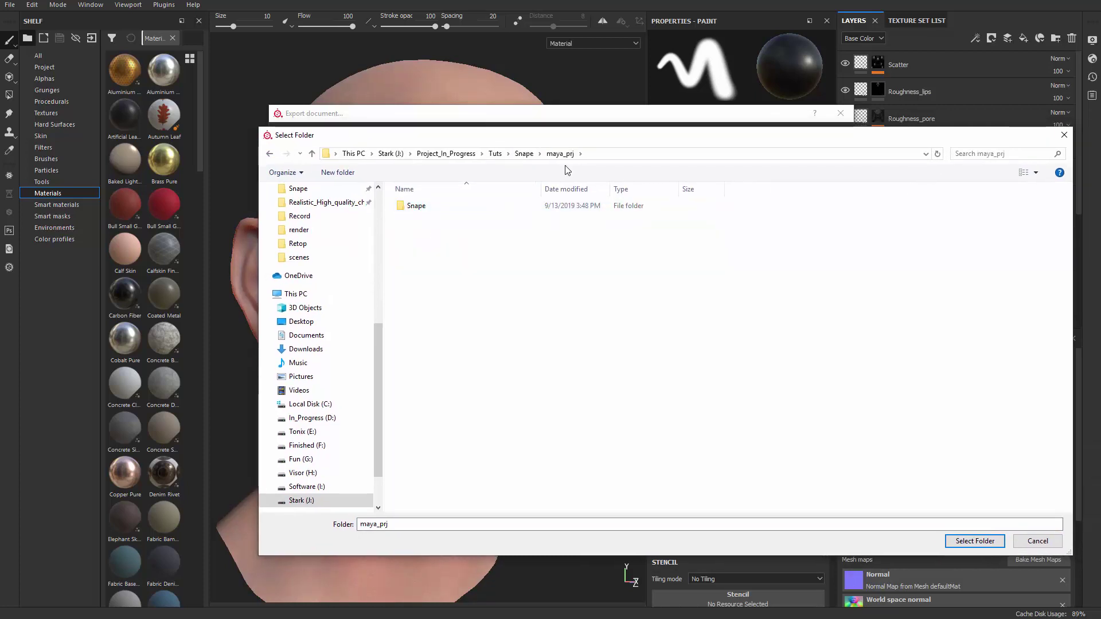
click(594, 155)
text(E:\Project_In_Progress\UIW_TEACHING_ISSUES\2019\Fall\ct\Rendering\assets)
key(Return)
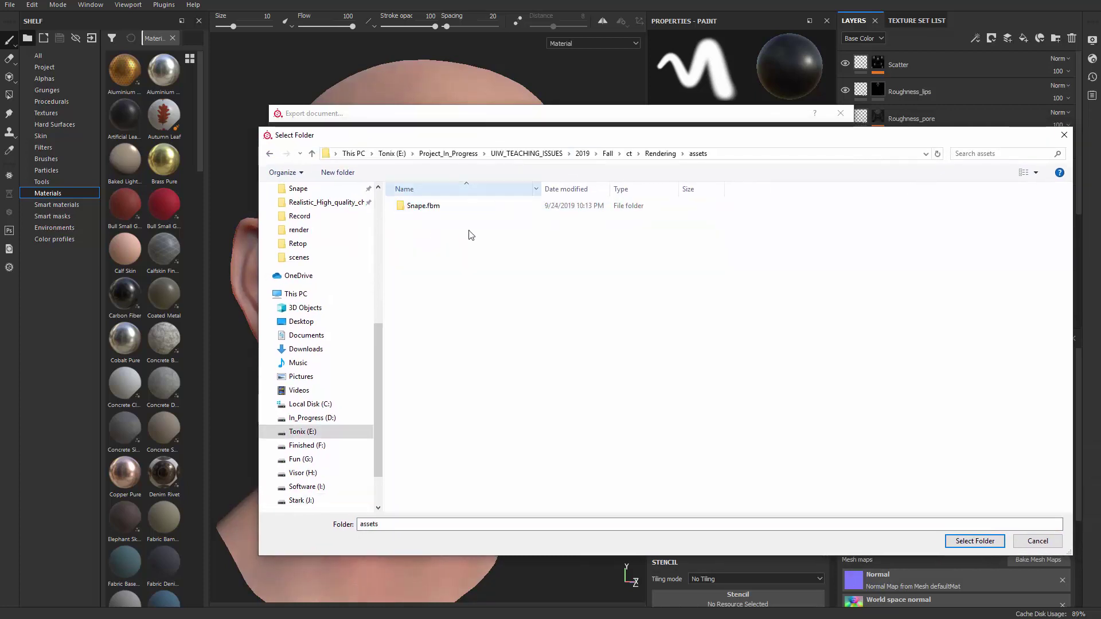
Create a Textures folder inside assets as the output location and export the defaultMat texture set there
click(337, 166)
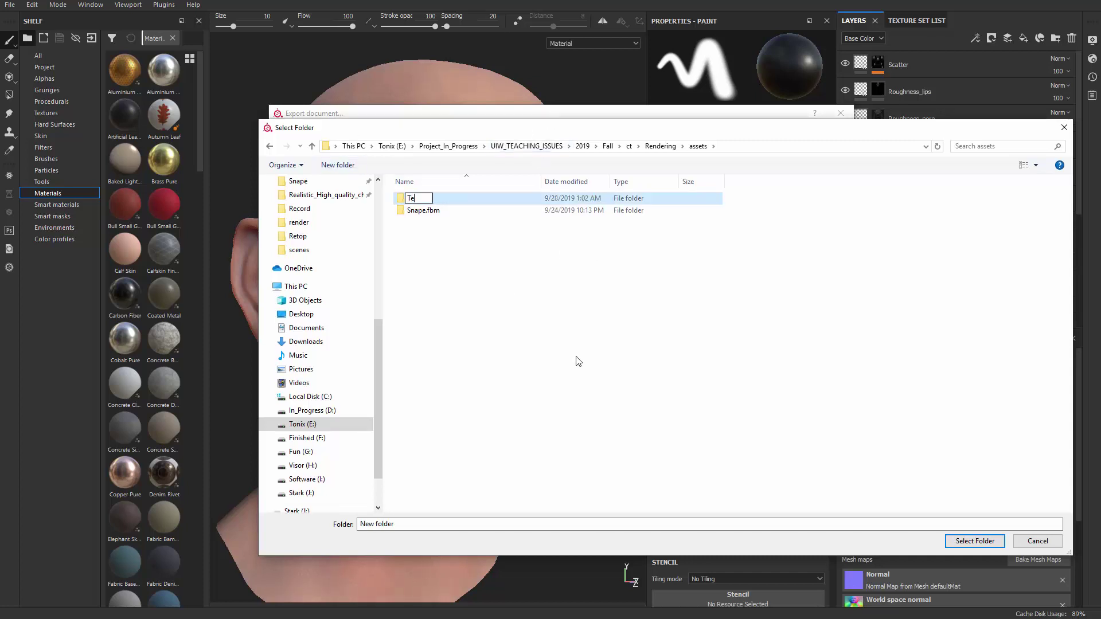
text(Textures)
key(Return)
key(Return)
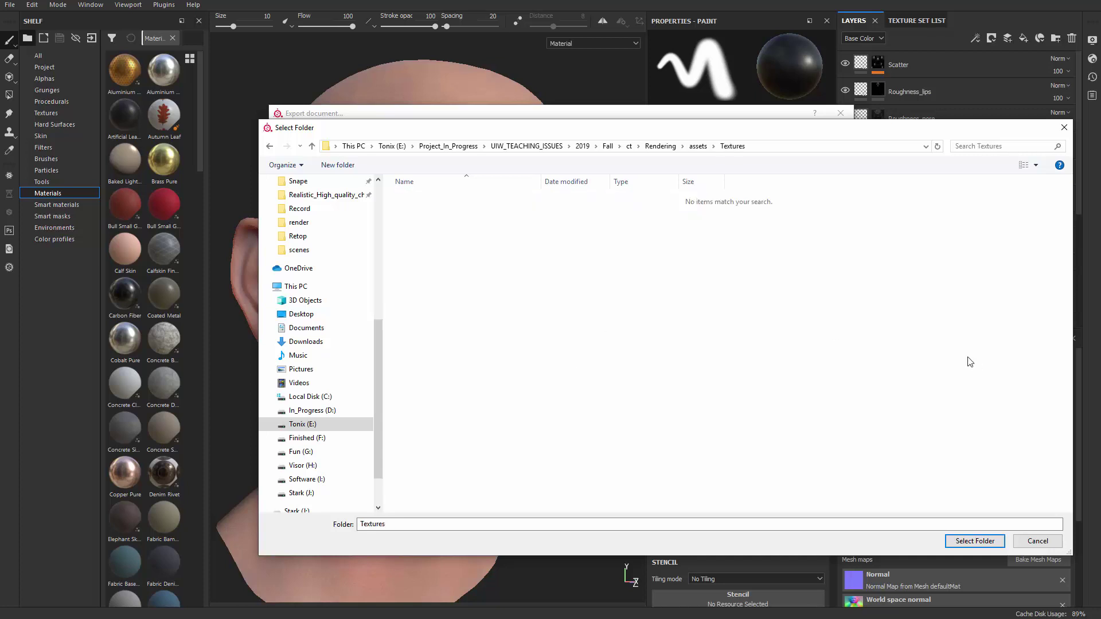
click(975, 542)
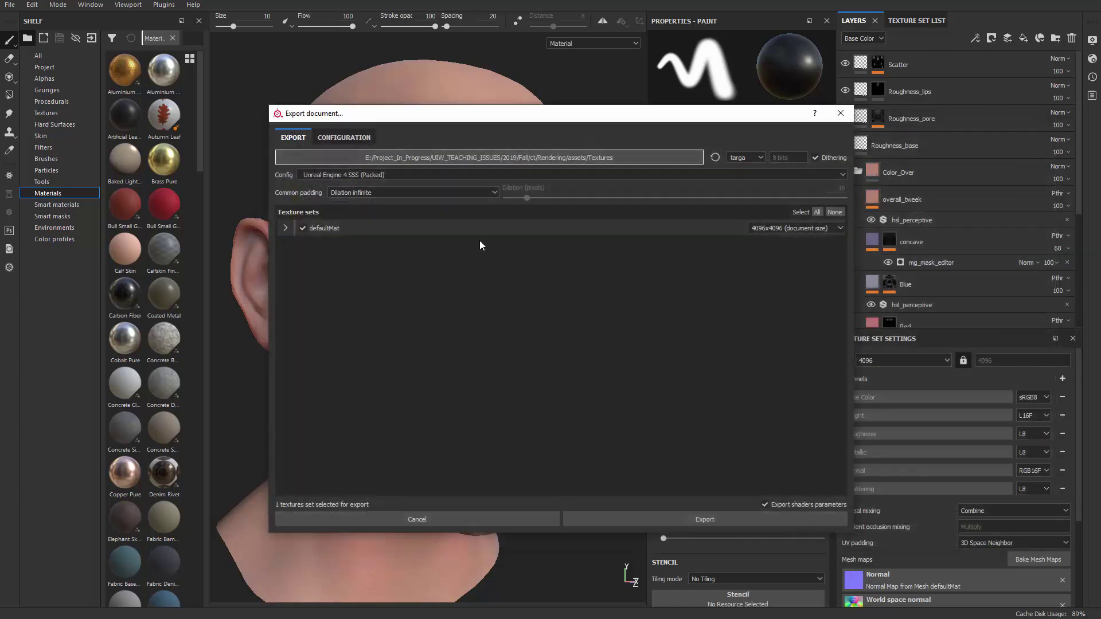
drag(565, 119, 519, 104)
click(690, 503)
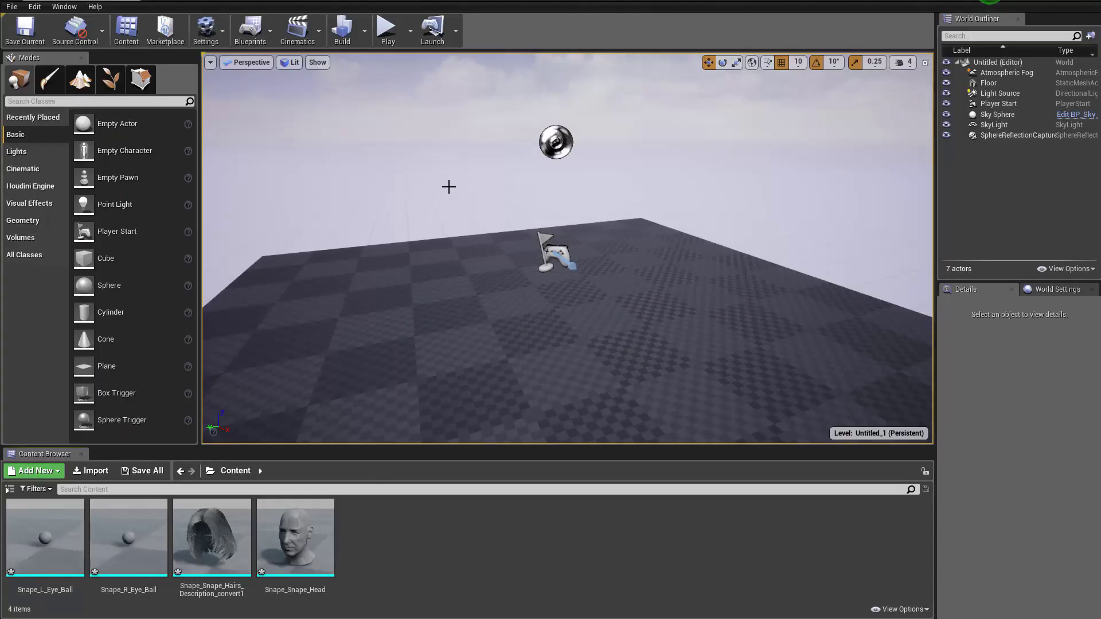
Switch to Unreal Engine and save the four Snape static meshes: both eyeballs, the hair and the head
mouse_move(448, 187)
right_down()
mouse_move(440, 190)
mouse_move(462, 193)
right_up()
key(s)
key(w)
click(300, 533)
shift+click(62, 530)
key(ctrl+s)
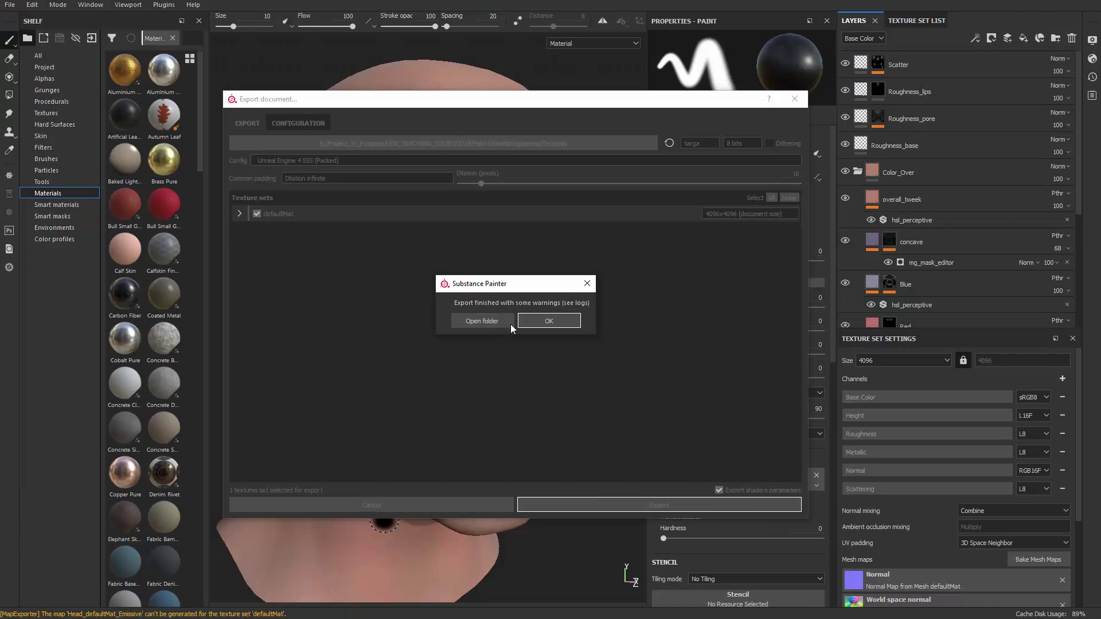
Open the exported Textures folder and import the BaseColor, Normal and OcclusionRoughnessMetallic TGA files into the Unreal project's Content folder
click(522, 321)
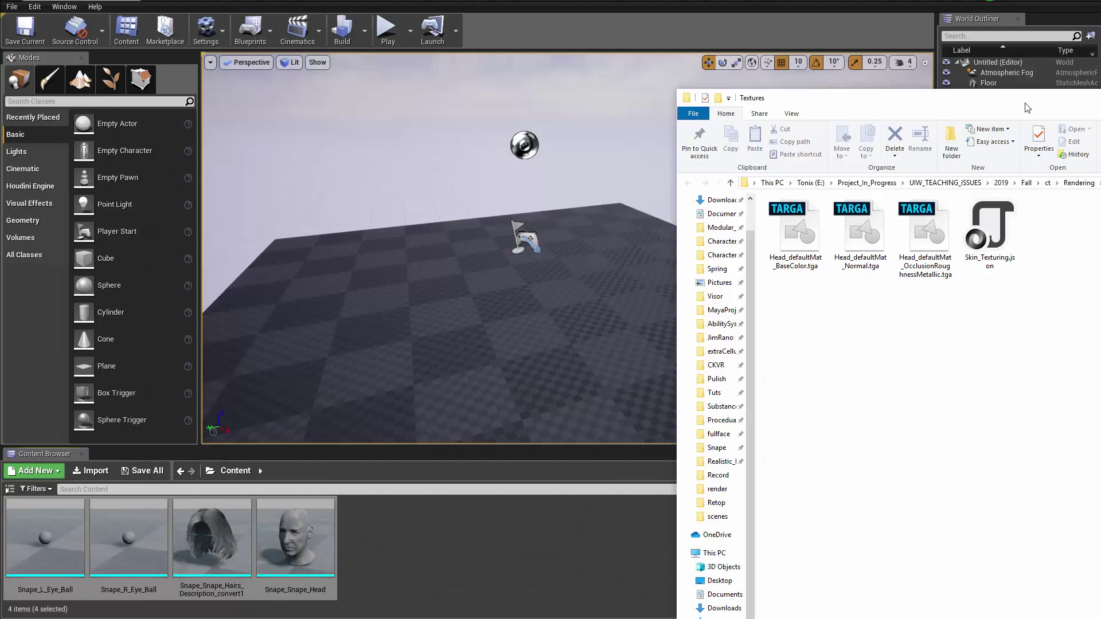
drag(1027, 108, 1058, 45)
drag(987, 279, 836, 181)
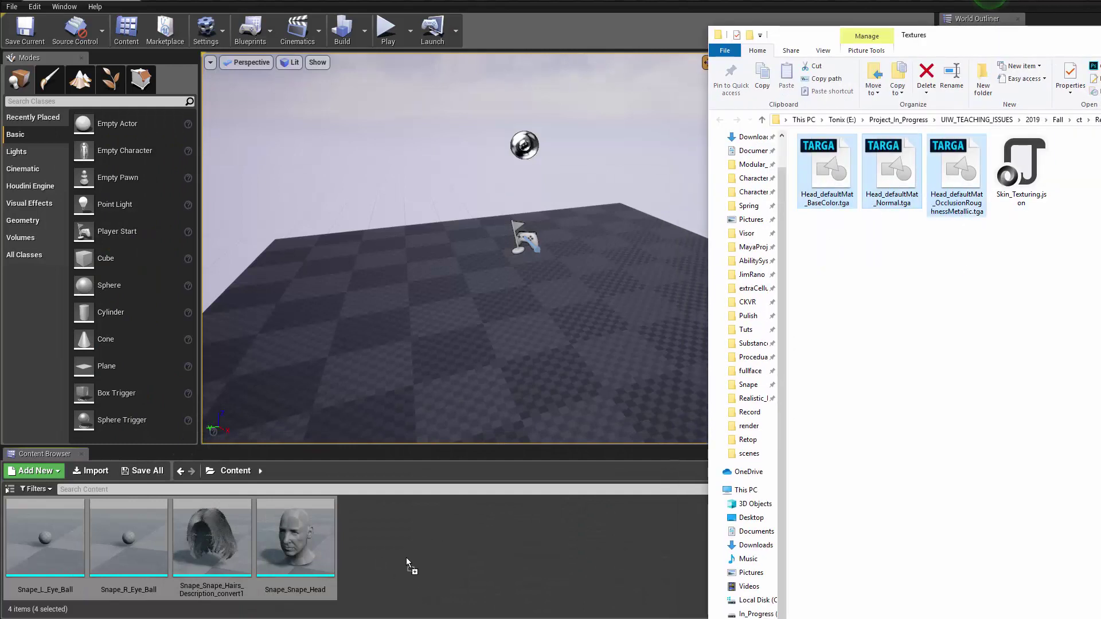
drag(407, 560, 409, 561)
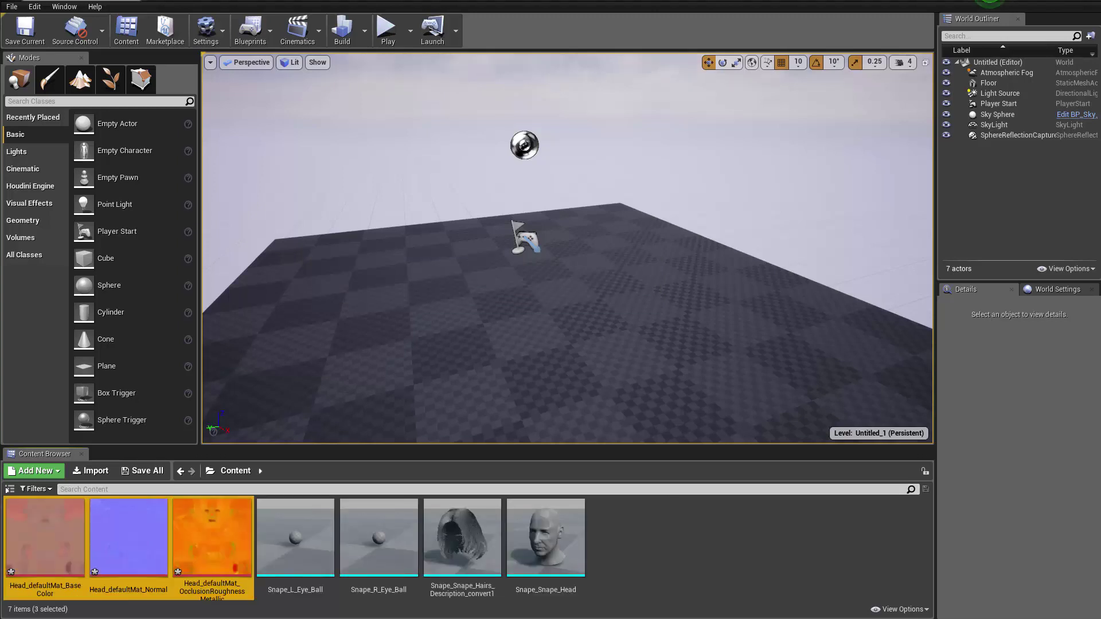
Save the imported Normal, BaseColor and OcclusionRoughnessMetallic texture assets one by one
click(126, 553)
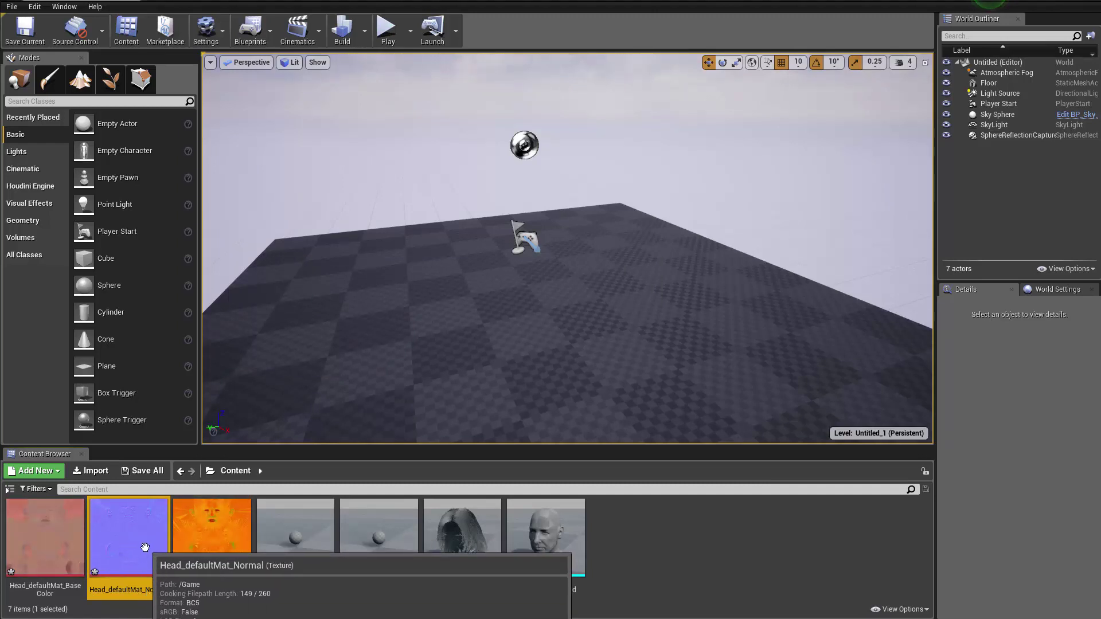
key(ctrl+s)
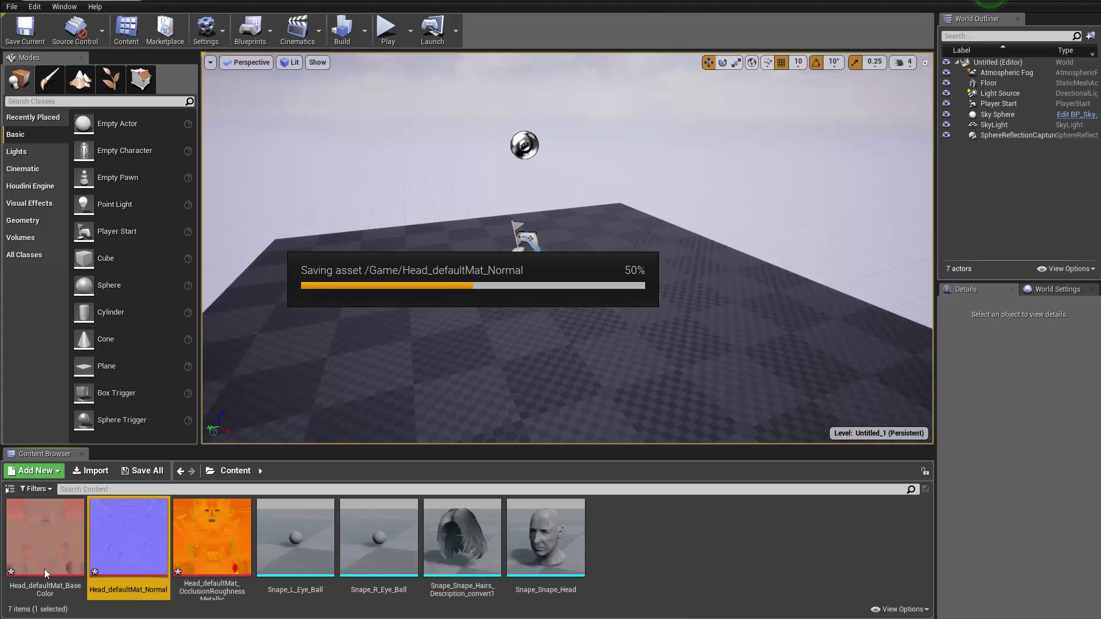
click(44, 542)
key(ctrl+s)
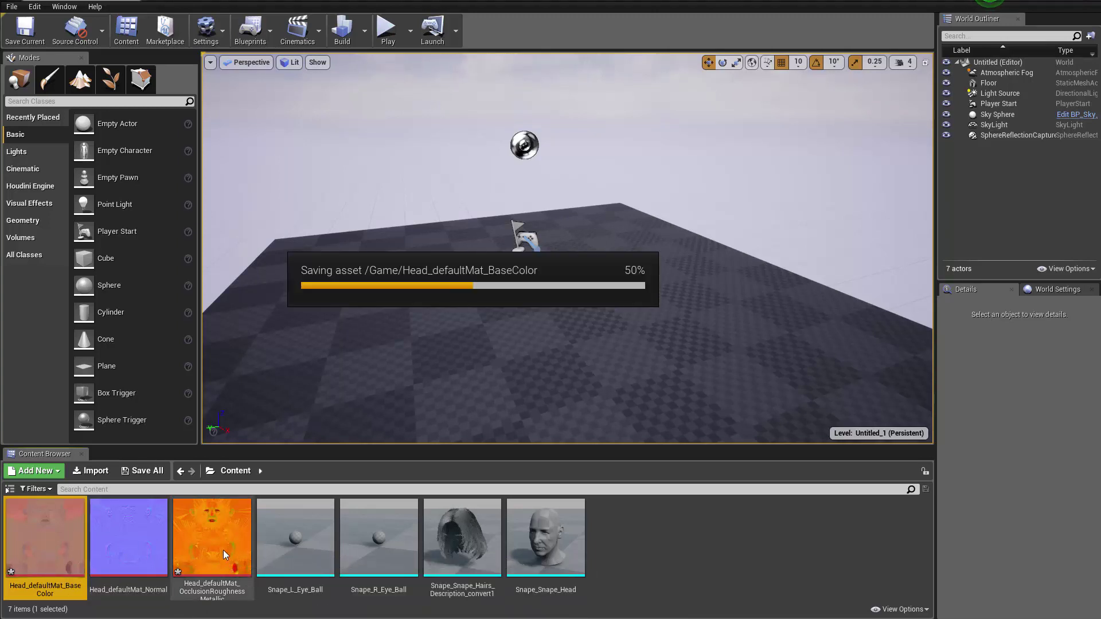
click(222, 549)
key(ctrl+s)
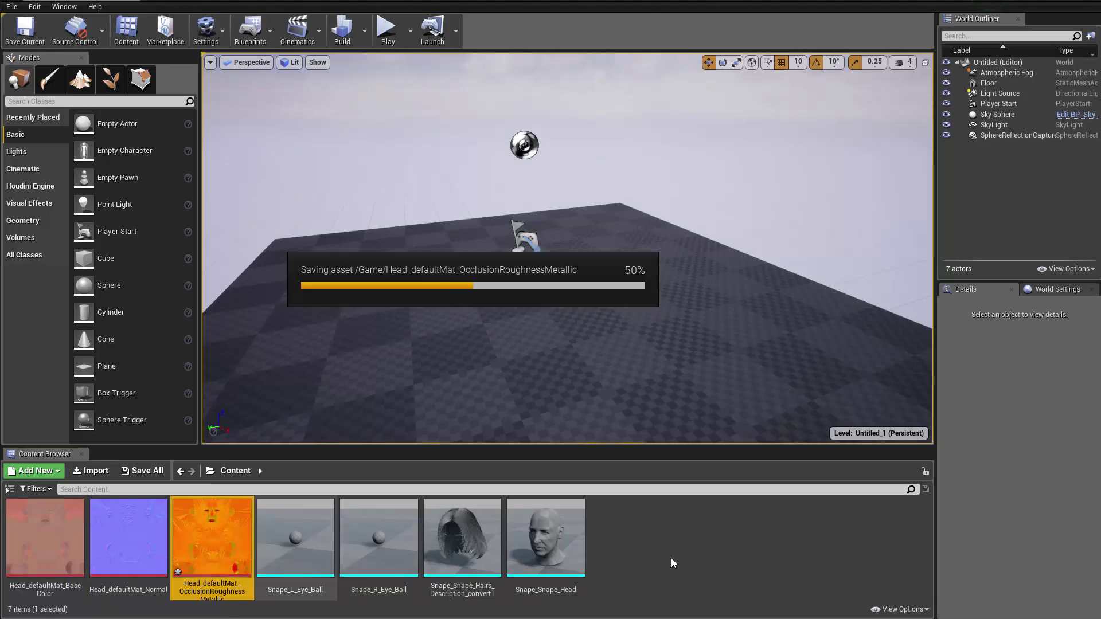
Turn off sRGB for the Head_defaultMat_OcclusionRoughnessMetallic texture and save it
double_click(212, 519)
drag(286, 107, 442, 37)
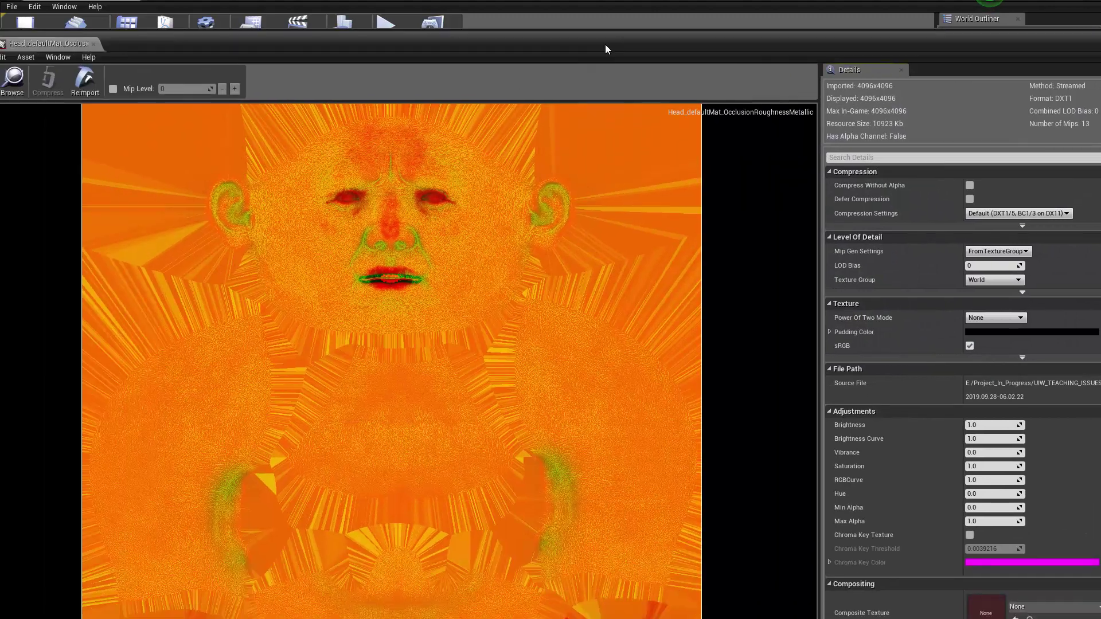
drag(0, 31, 497, 193)
drag(745, 205, 438, 63)
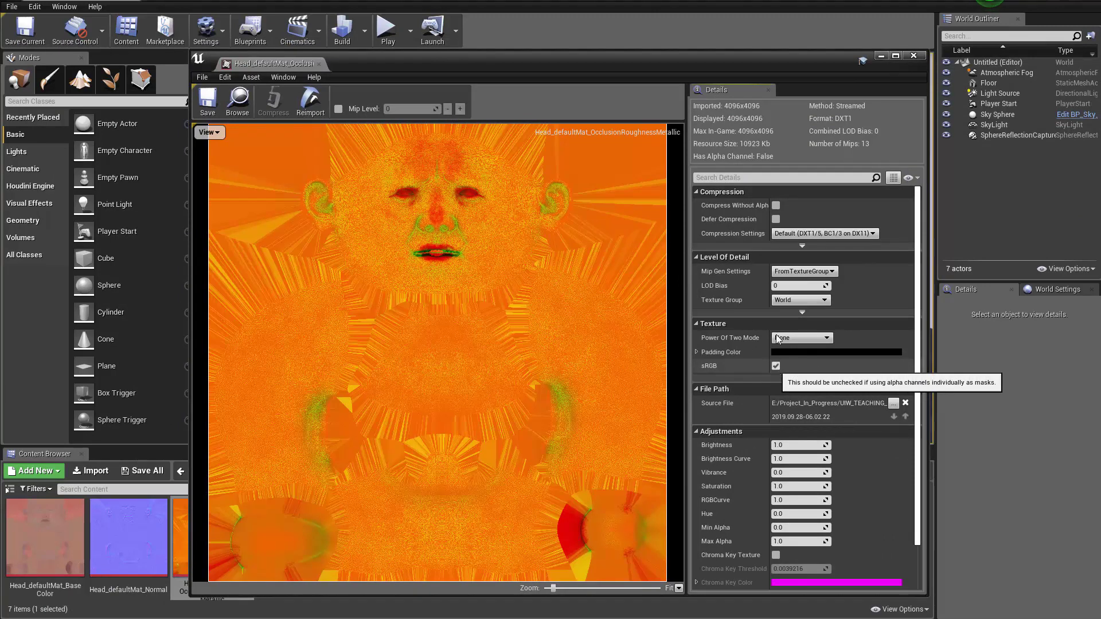
click(775, 366)
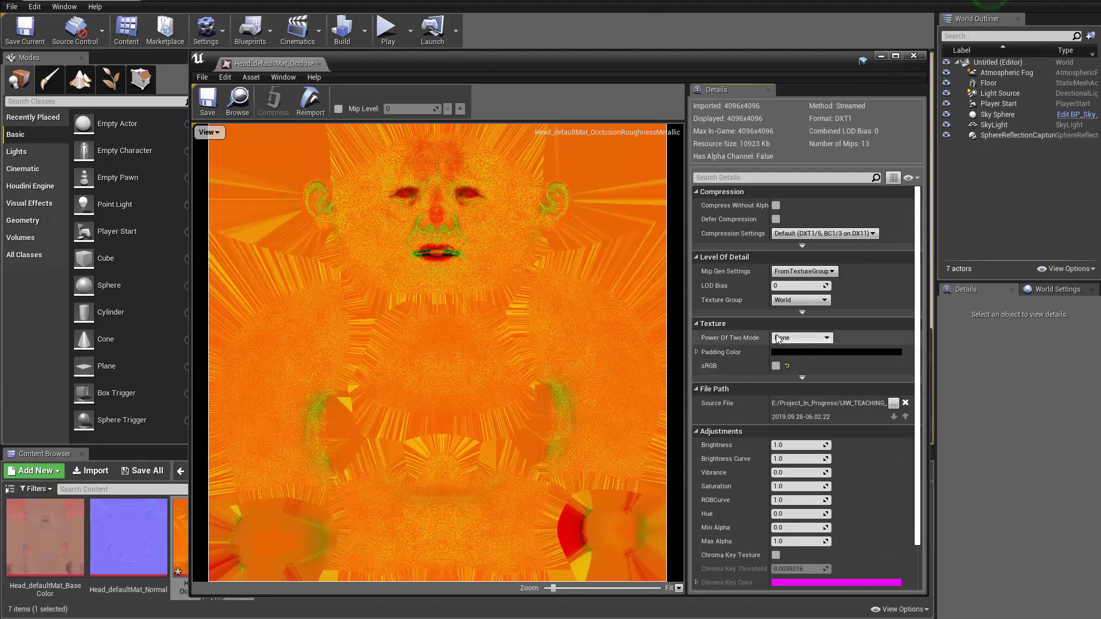
click(208, 101)
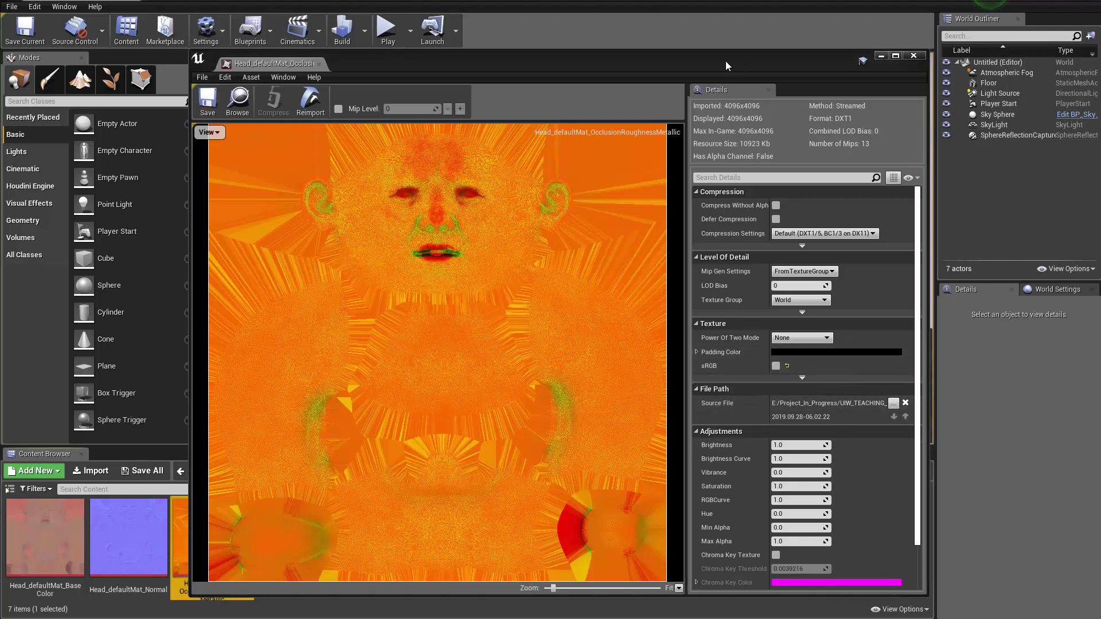
Enlarge the texture editor and examine the OcclusionRoughnessMetallic map close up and as a whole
drag(725, 57, 638, 41)
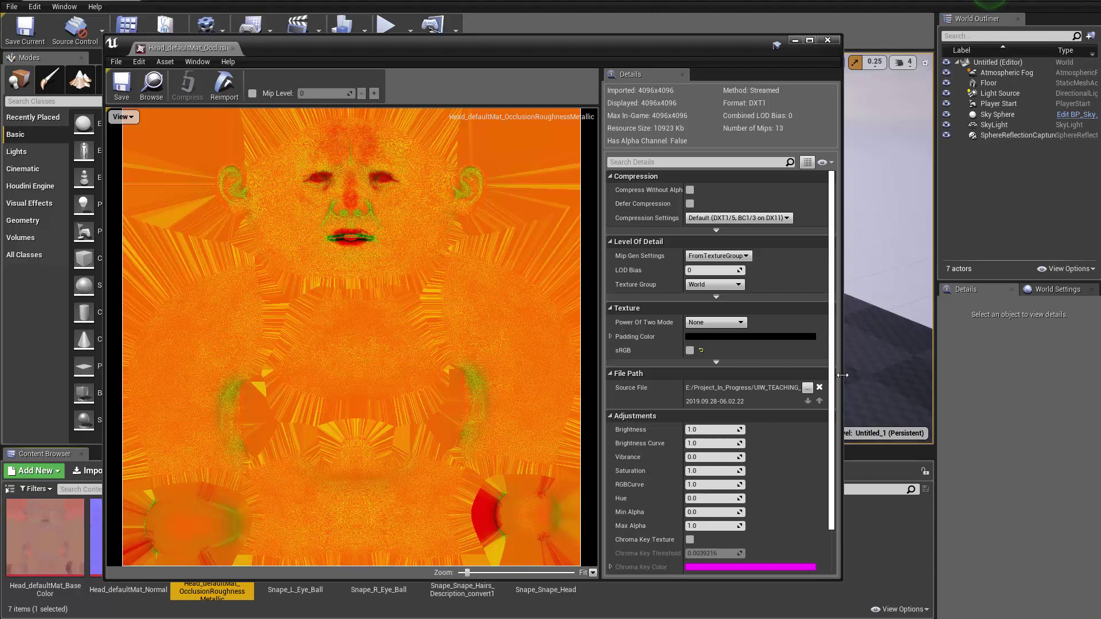
drag(841, 375, 994, 376)
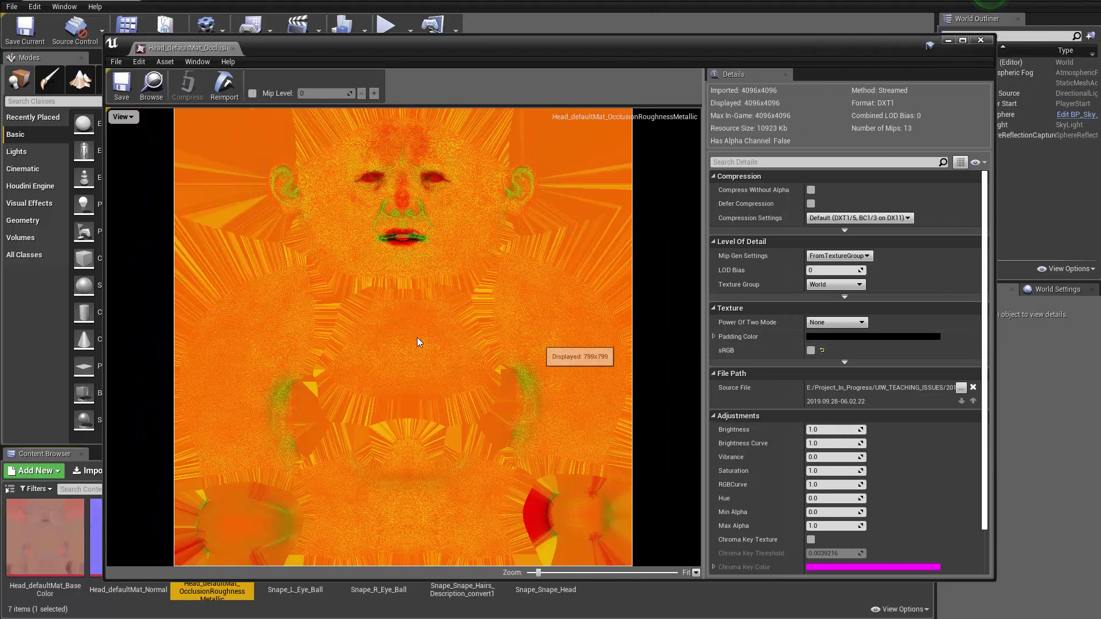
scroll(372, 238, up, 5)
scroll(363, 249, down, 3)
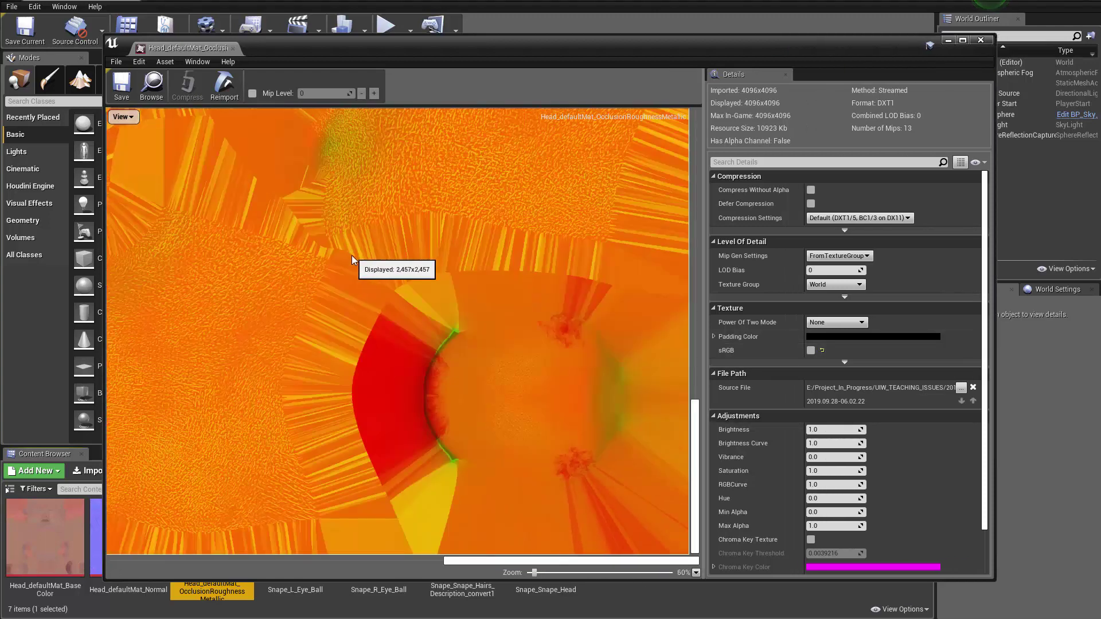
scroll(349, 257, down, 5)
scroll(378, 321, up, 7)
scroll(405, 337, down, 2)
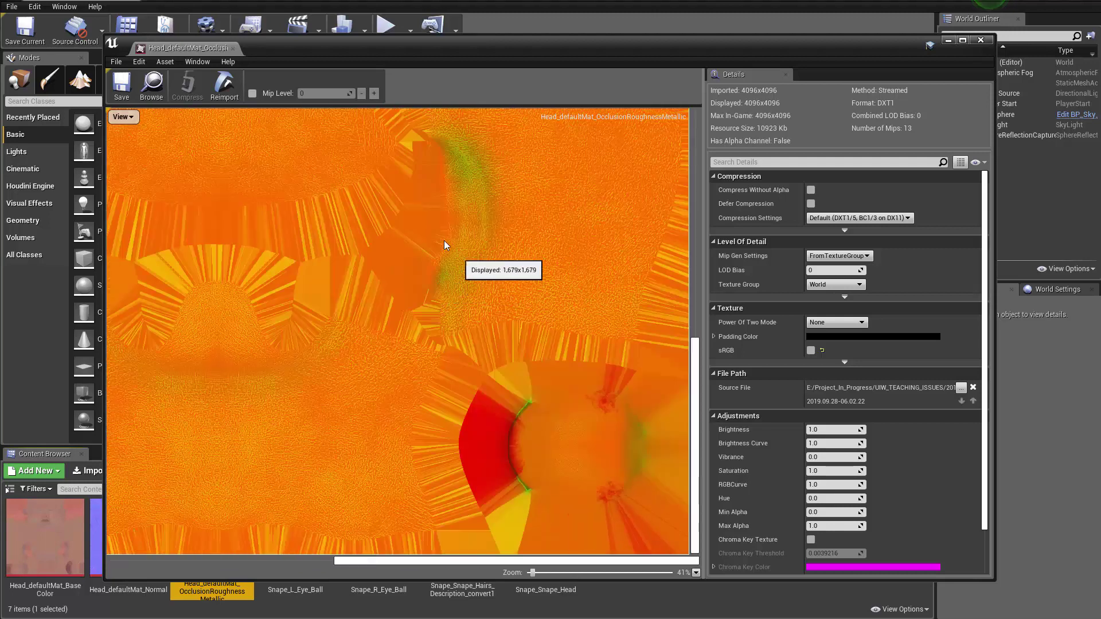
scroll(380, 212, up, 1)
scroll(374, 225, up, 2)
scroll(387, 256, down, 4)
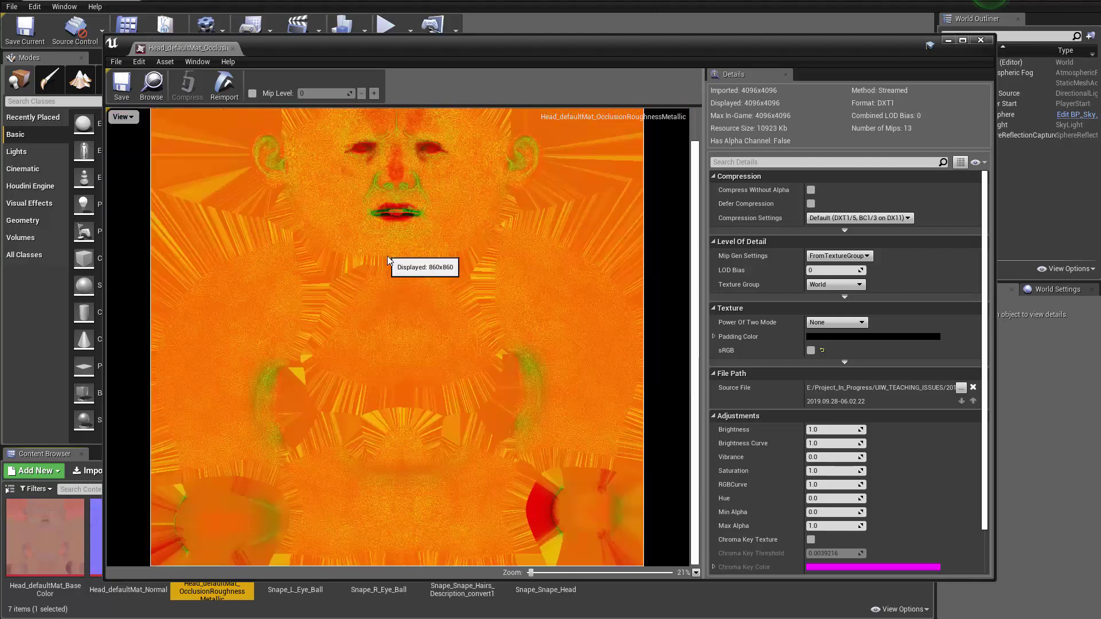
Close the OcclusionRoughnessMetallic texture editor and create a new level from the Empty Level template
scroll(410, 267, down, 5)
scroll(411, 267, up, 5)
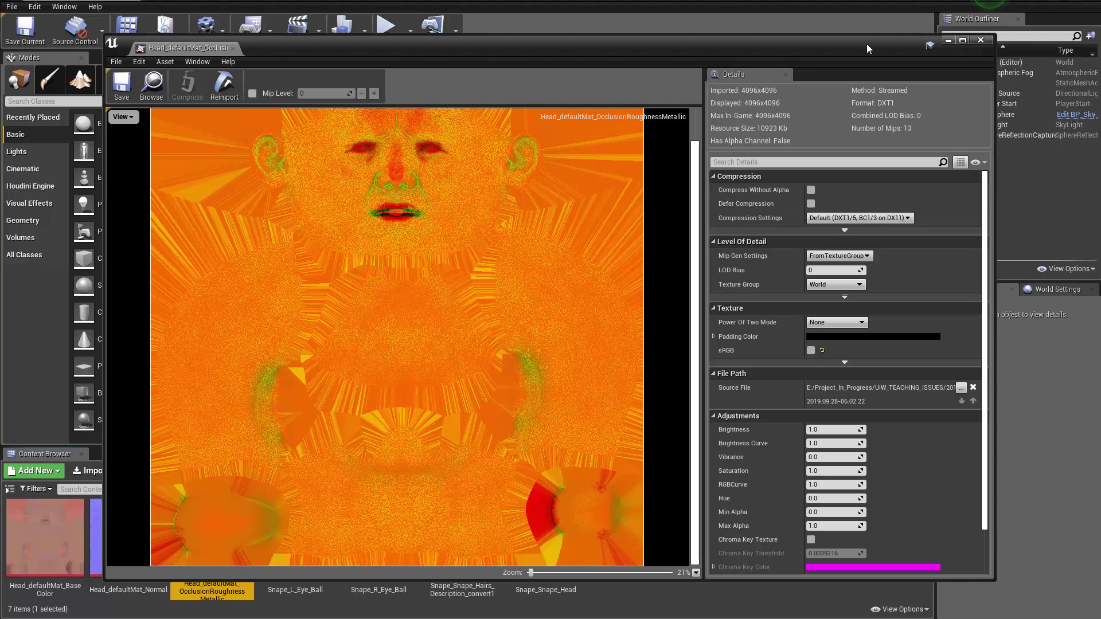
drag(866, 44, 832, 39)
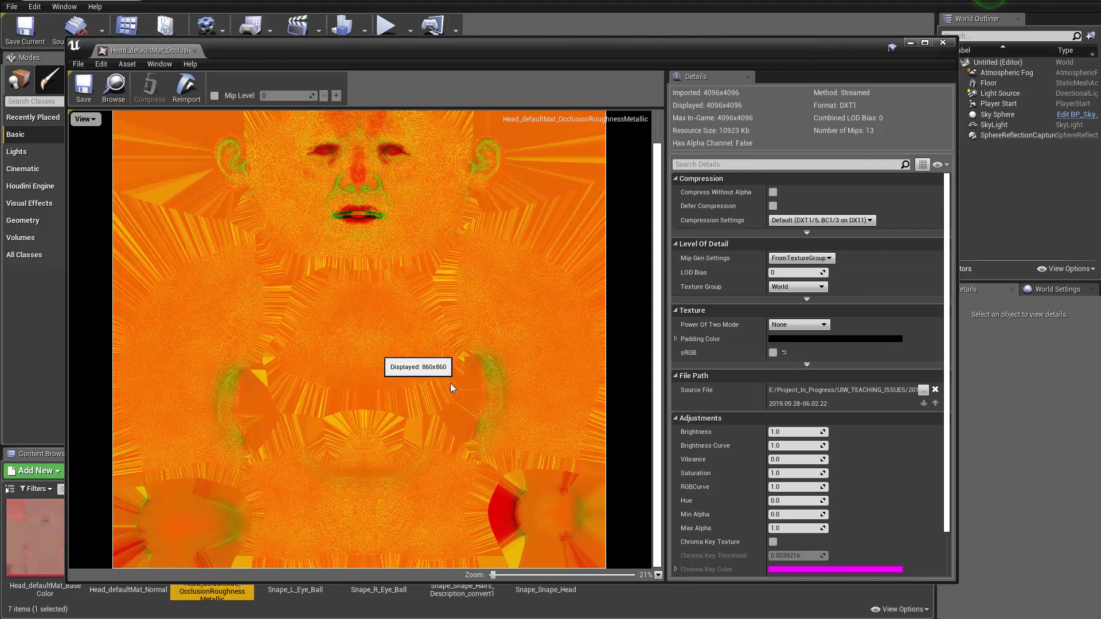
click(942, 43)
click(770, 568)
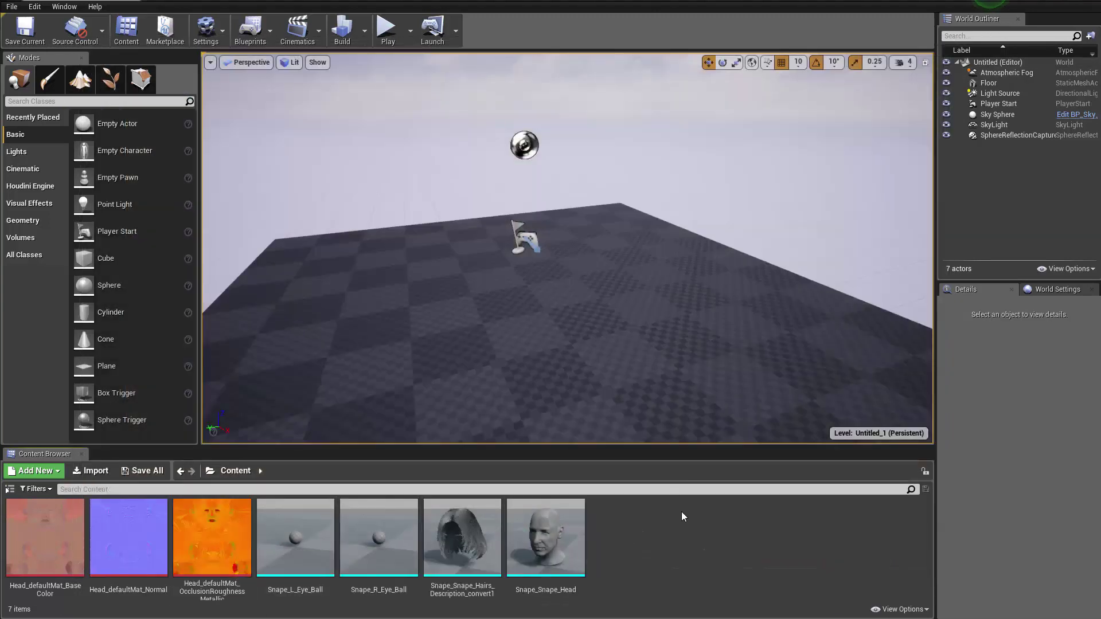
click(11, 6)
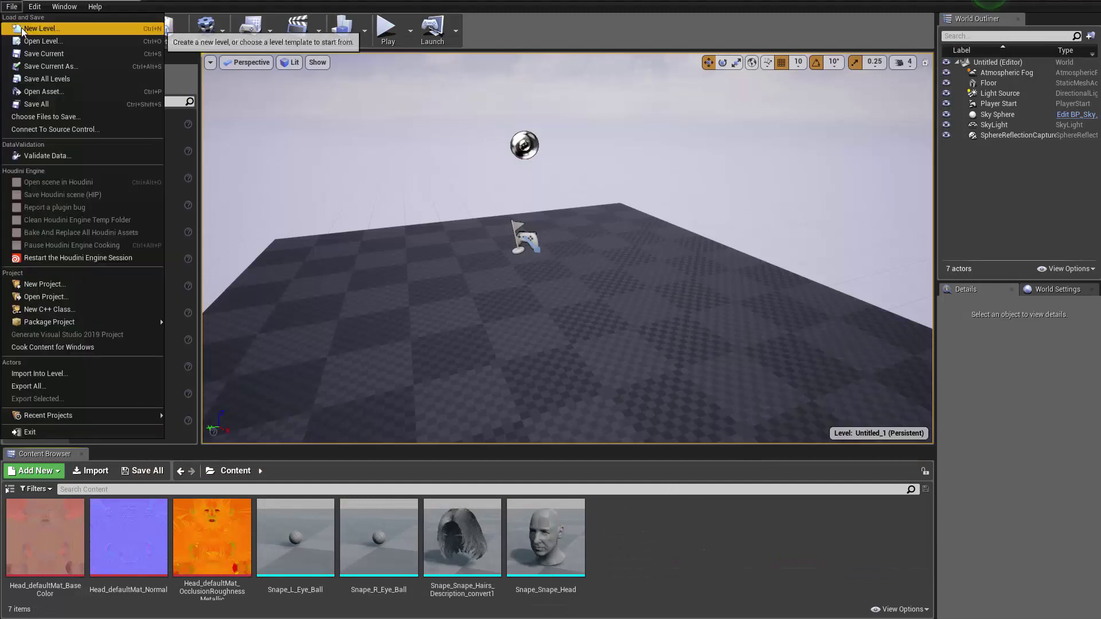
click(34, 28)
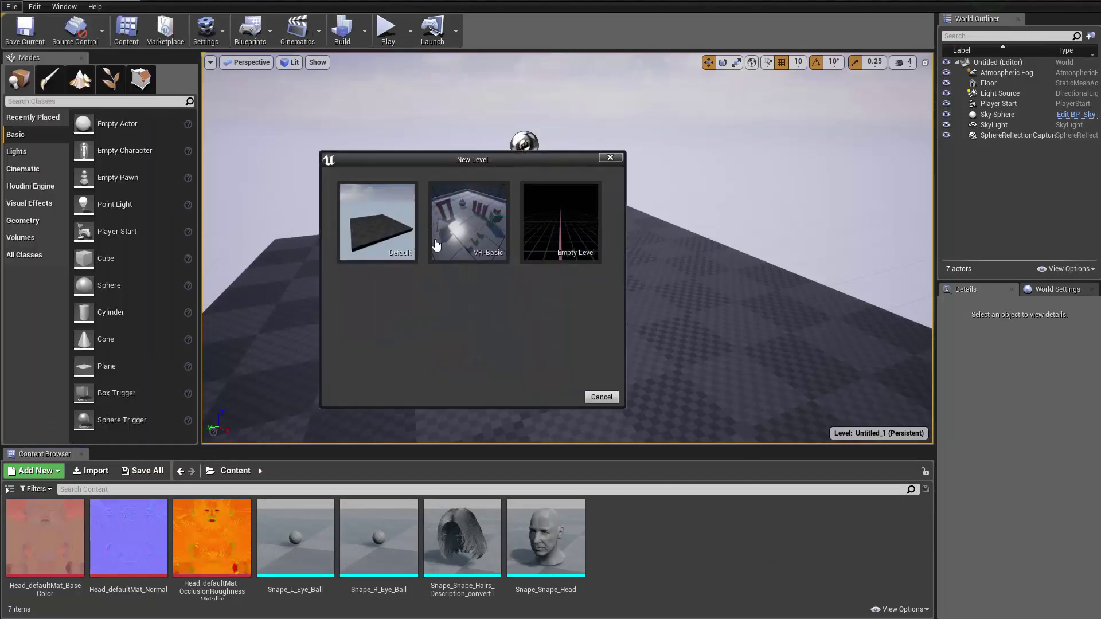
click(556, 227)
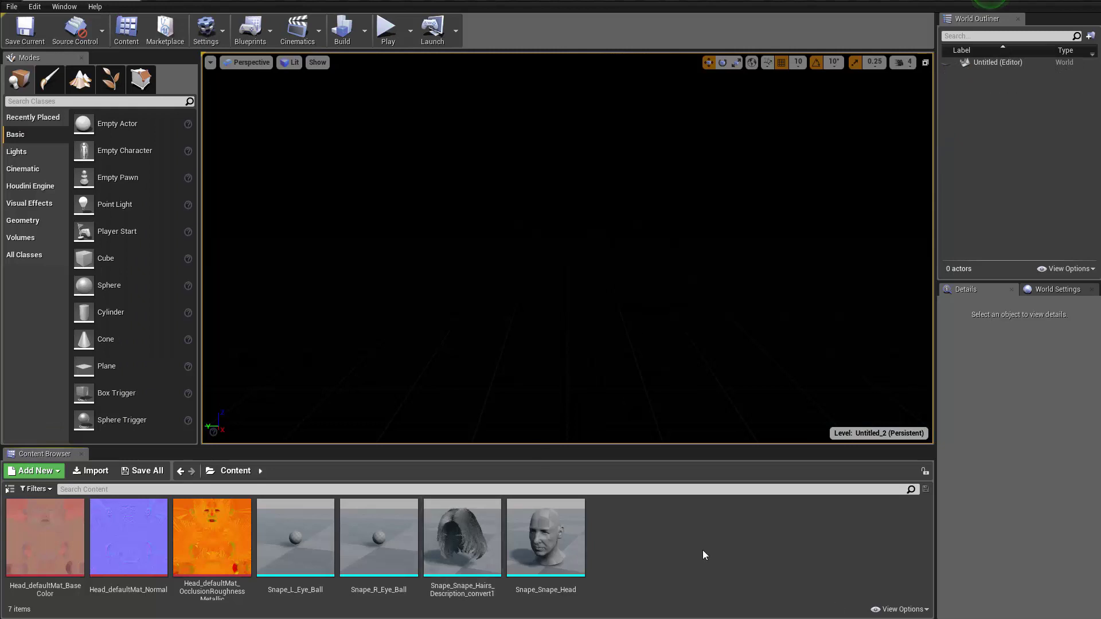
Place both Snape eyeball meshes, the hair mesh and the head mesh together in the empty level
drag(691, 559, 291, 544)
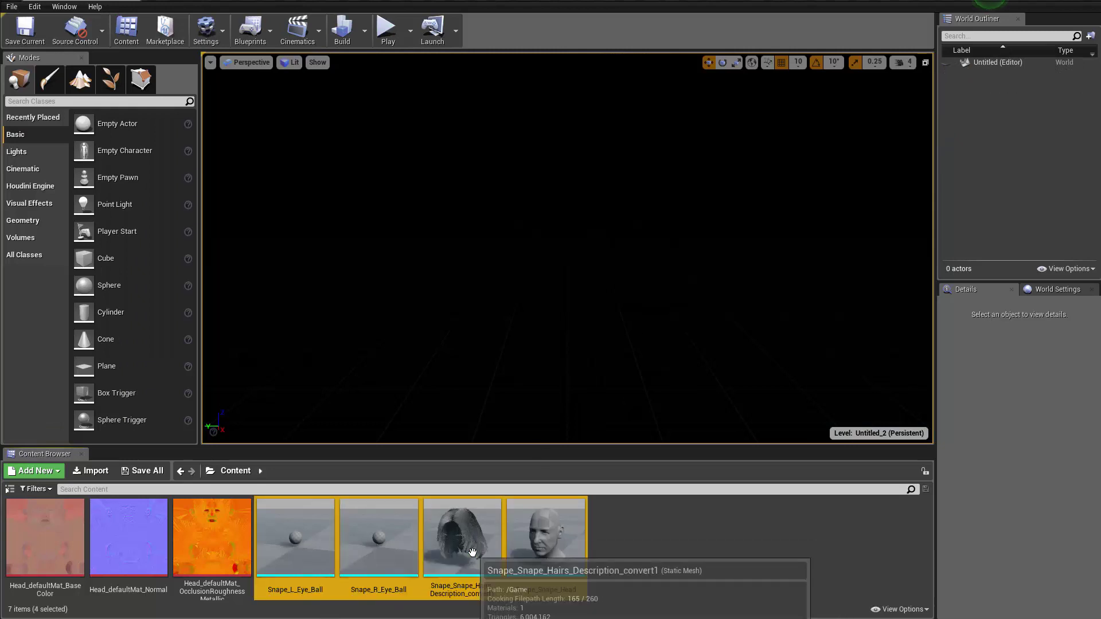
drag(495, 529, 578, 291)
drag(568, 328, 558, 321)
key(f)
mouse_move(551, 295)
right_down()
mouse_move(631, 298)
mouse_move(550, 294)
mouse_move(568, 291)
right_up()
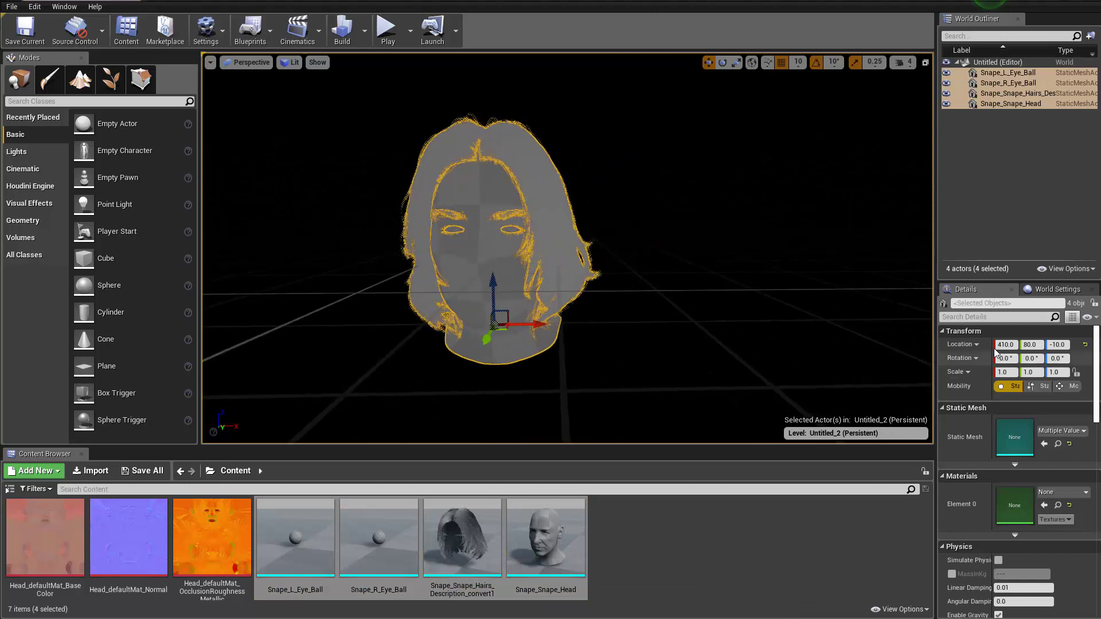
Set the location of the four placed Snape meshes to 0, 0, 0
text(0)
key(Tab)
text(0)
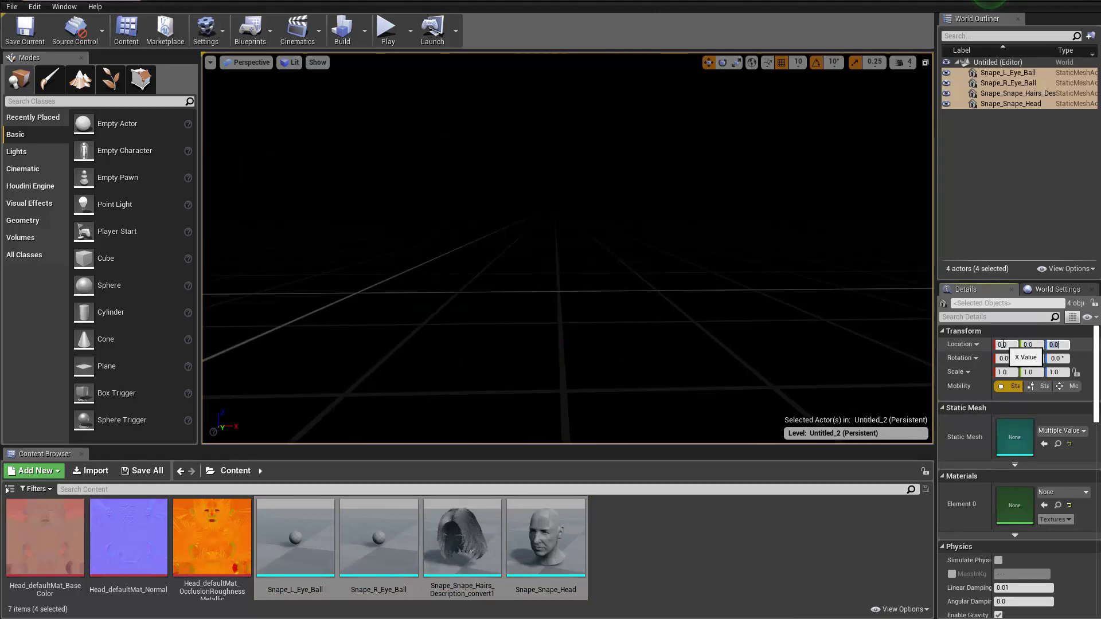
text(f)
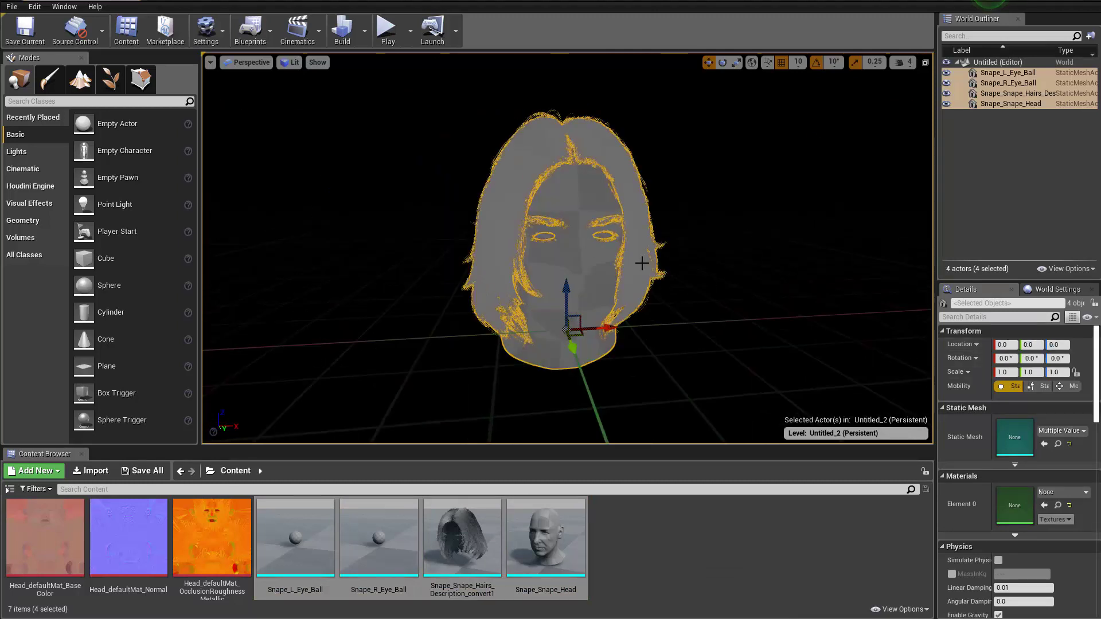
Add a point light to the level and raise it to about the height of the forehead
scroll(686, 284, down, 5)
alt+drag(730, 257, 647, 244)
click(730, 261)
scroll(731, 261, up, 5)
scroll(730, 262, down, 7)
alt+drag(730, 262, 710, 267)
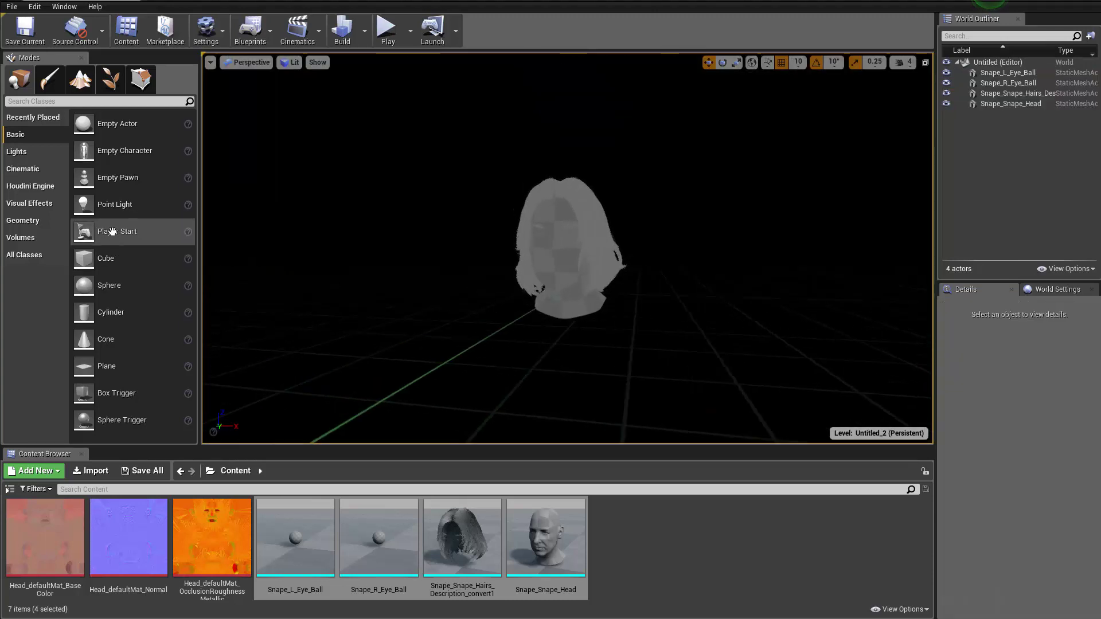
drag(112, 206, 488, 410)
drag(485, 367, 474, 119)
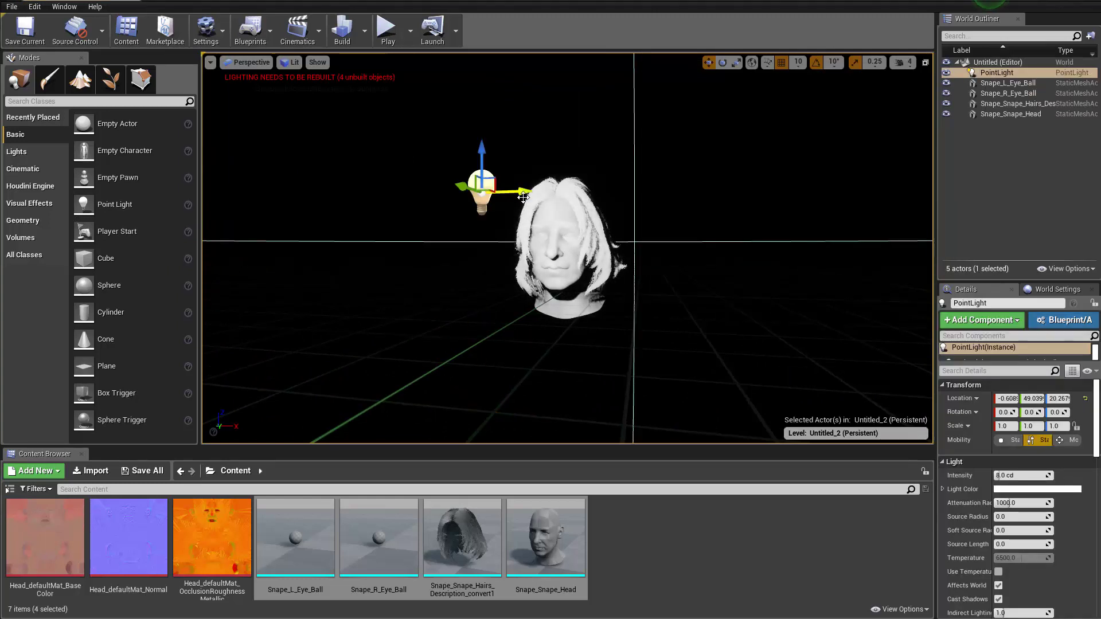
Move the point light up and to one side in front of the face, at about X 19.4, Y 59, Z 30.3
drag(523, 197, 691, 195)
key(w)
right_drag(624, 136, 655, 184)
key(s)
key(a)
key(d)
drag(602, 189, 626, 127)
right_drag(627, 128, 611, 123)
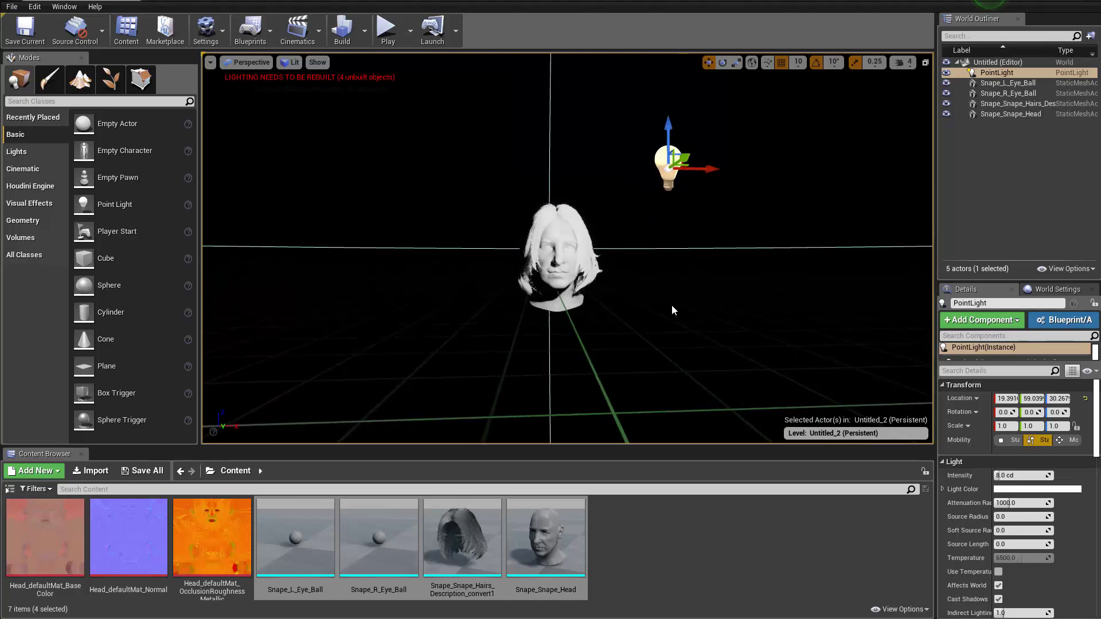
Set the mobility of the point light and of all four Snape meshes to Movable
click(1065, 440)
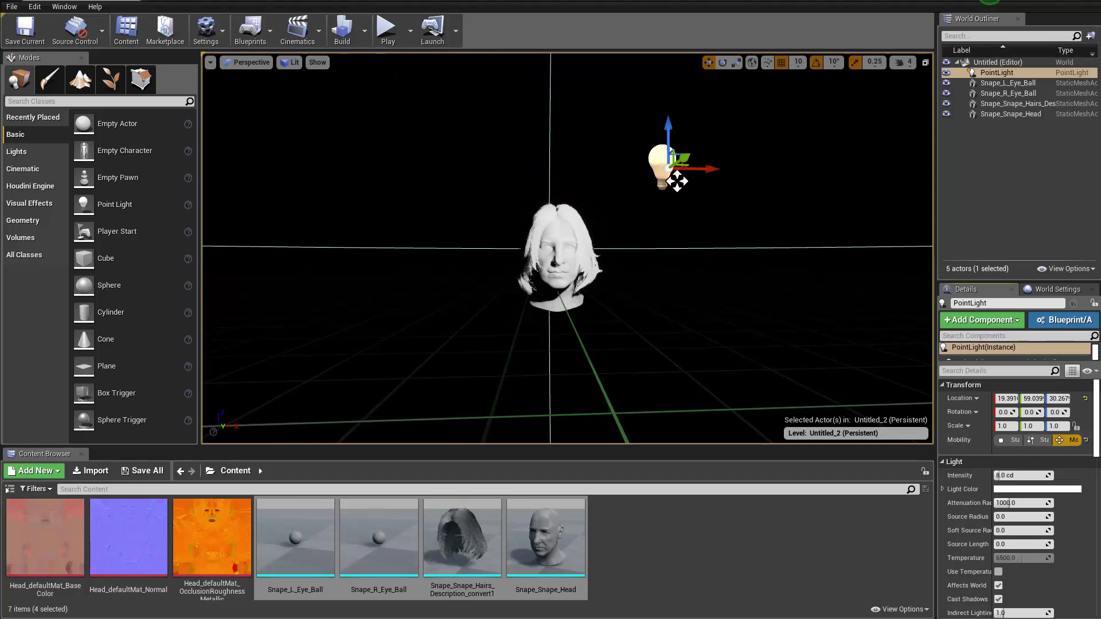
click(557, 253)
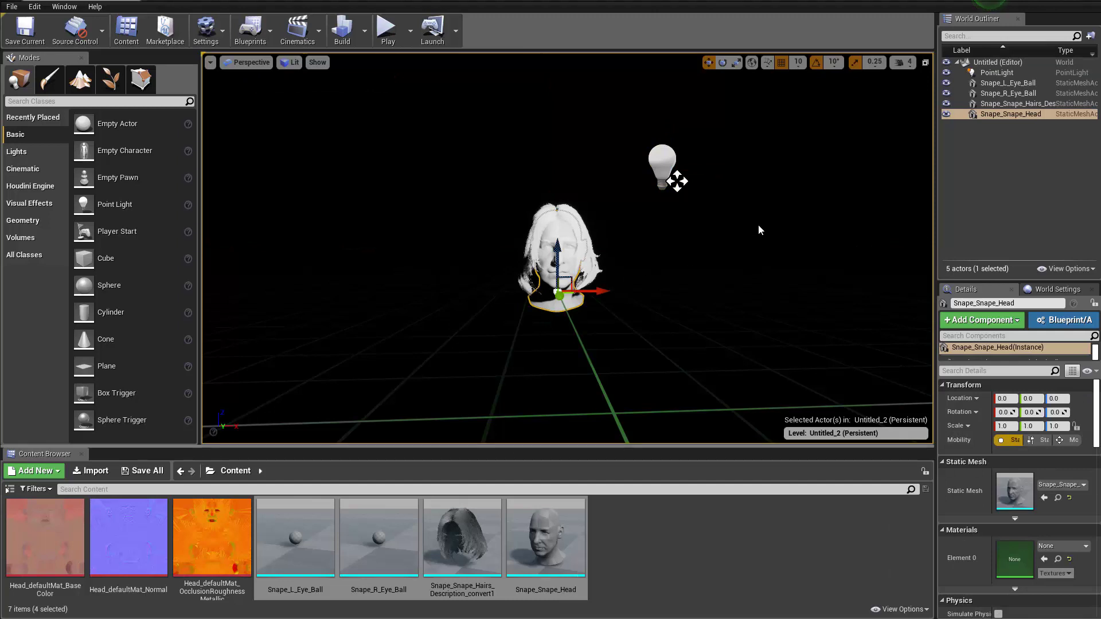
click(1007, 83)
shift+click(998, 115)
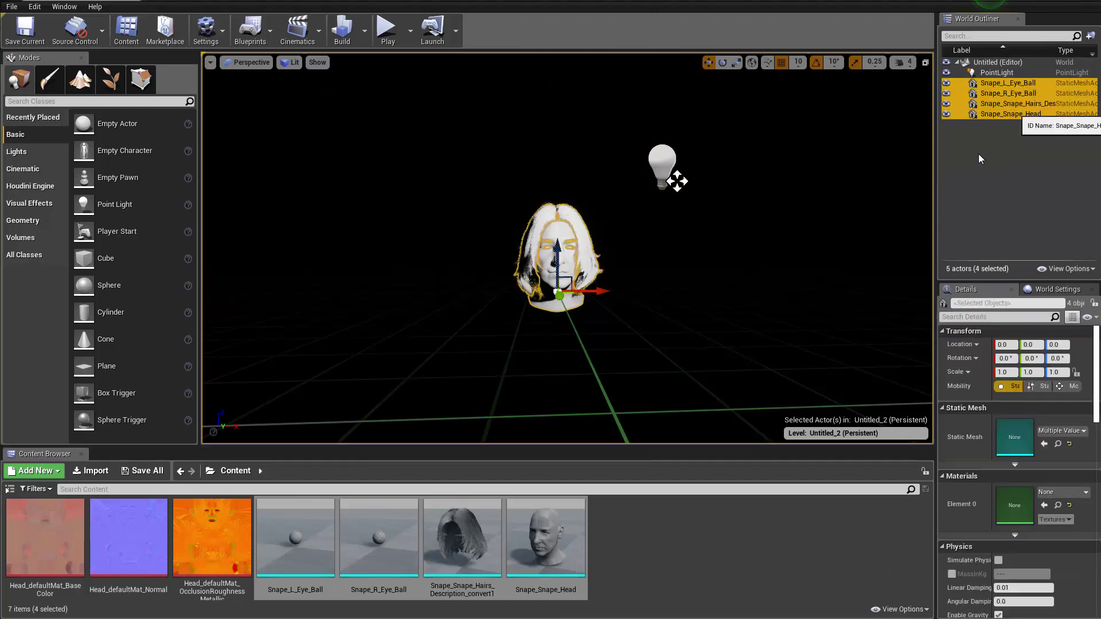
click(1072, 386)
click(680, 342)
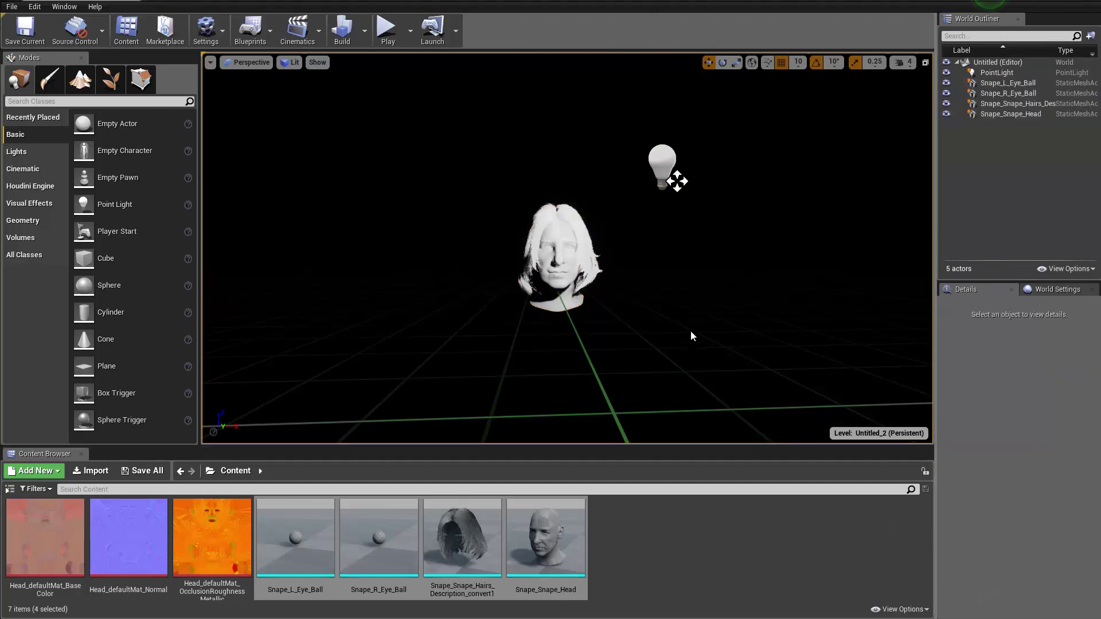
Create a new material in the Content folder and name it Hair_Mtl_Base
drag(680, 342, 642, 344)
right_drag(675, 189, 555, 249)
click(638, 576)
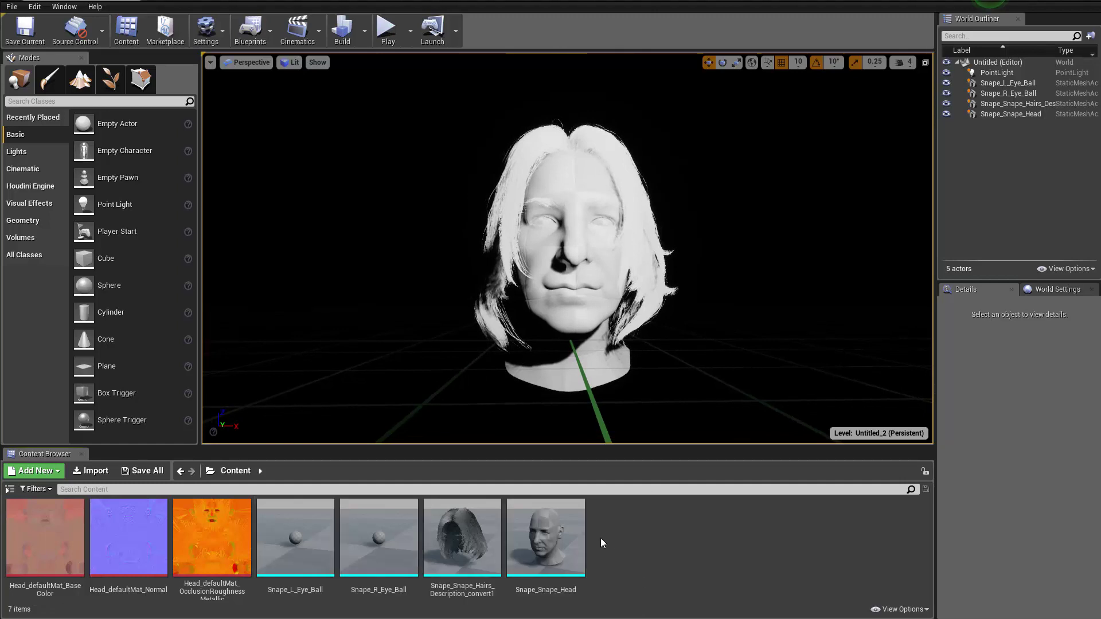
right_click(638, 575)
click(686, 333)
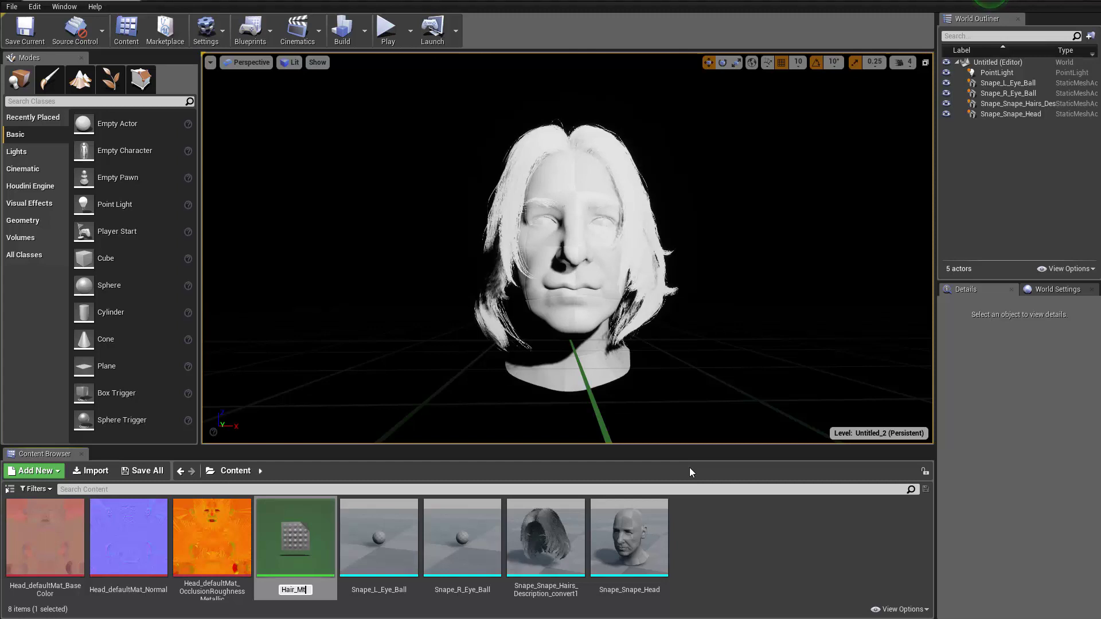
text(Hair_Mtl_Base)
key(Return)
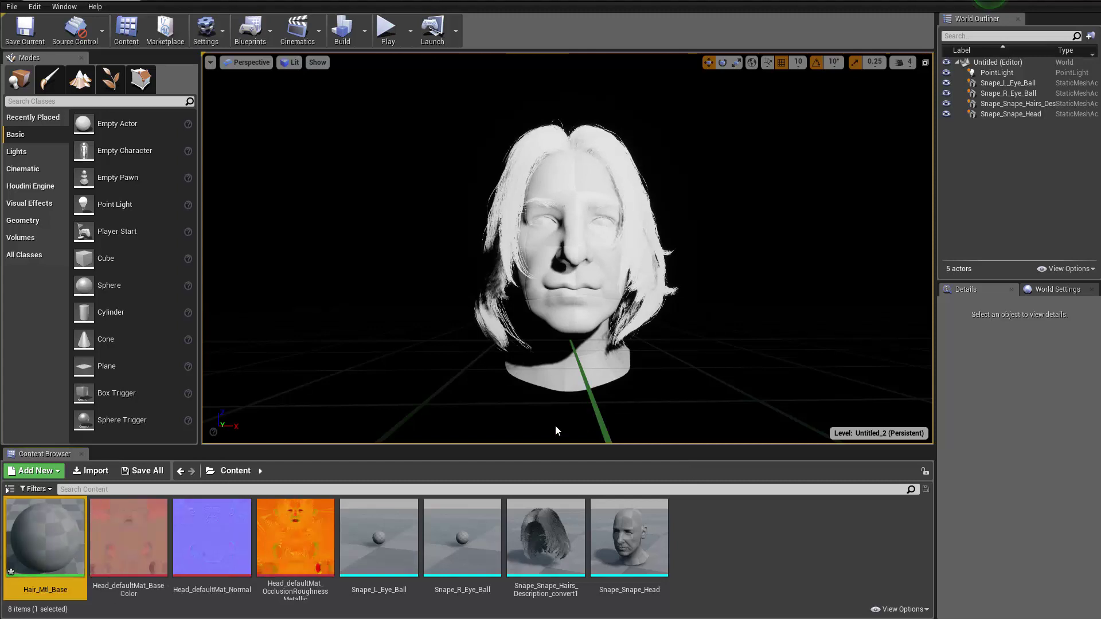
Open the Hair_Mtl_Base material and add a vector parameter named Hair_Root_Color to its graph
double_click(33, 552)
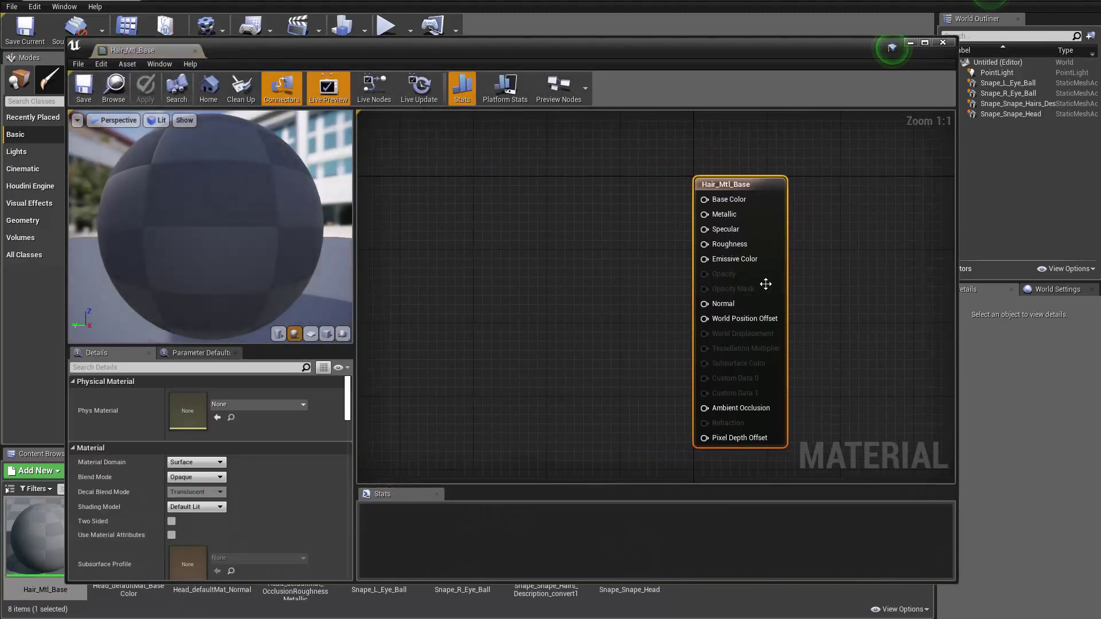
drag(766, 285, 865, 295)
right_drag(645, 238, 510, 304)
key(v)
click(532, 166)
drag(519, 312, 532, 286)
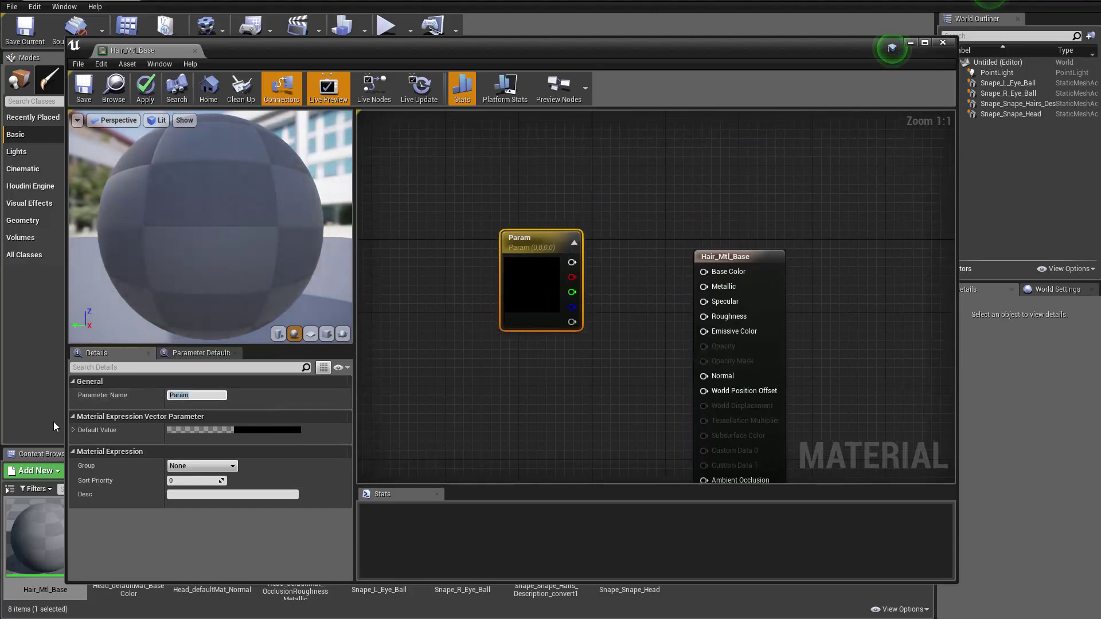
click(202, 395)
text(Hair)
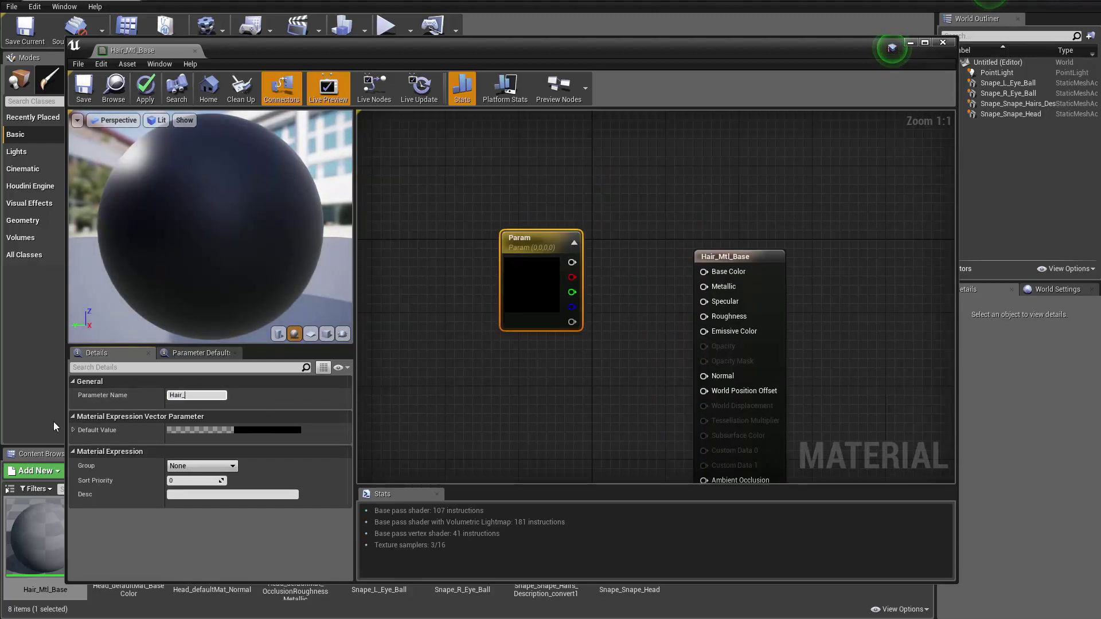
text(_Root_Color)
key(Return)
Duplicate the Hair_Root_Color parameter below the original and rename the copy Hair_Tip_Color
drag(544, 281, 459, 219)
key(ctrl+w)
drag(504, 312, 422, 331)
double_click(208, 395)
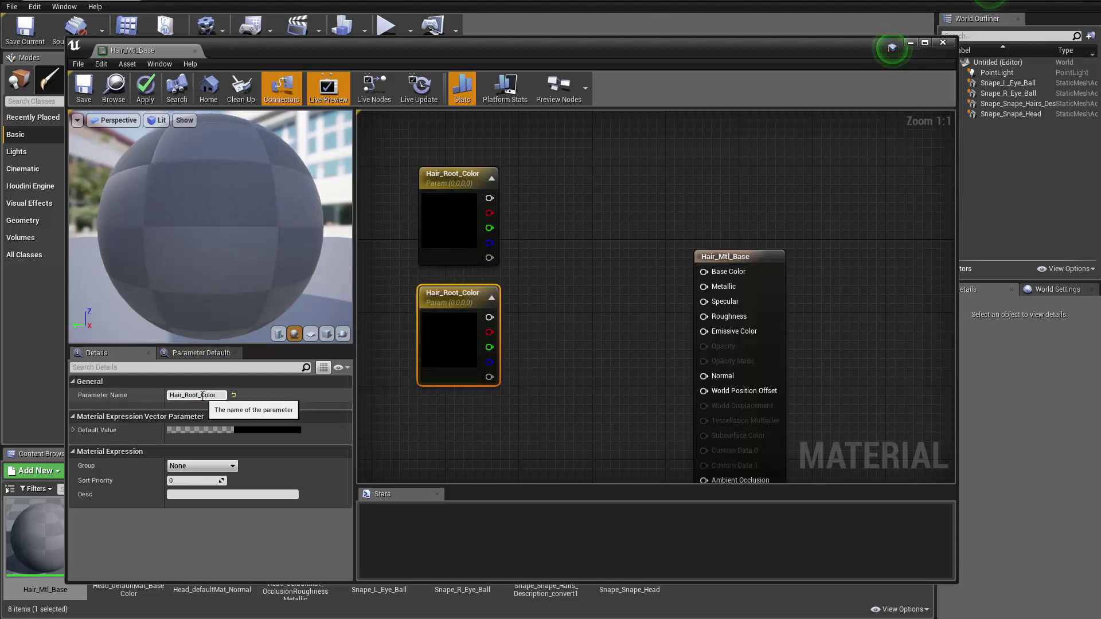
key(Left)
key(BackSpace)
key(BackSpace)
key(BackSpace)
key(BackSpace)
key(BackSpace)
text(Tip_)
key(Return)
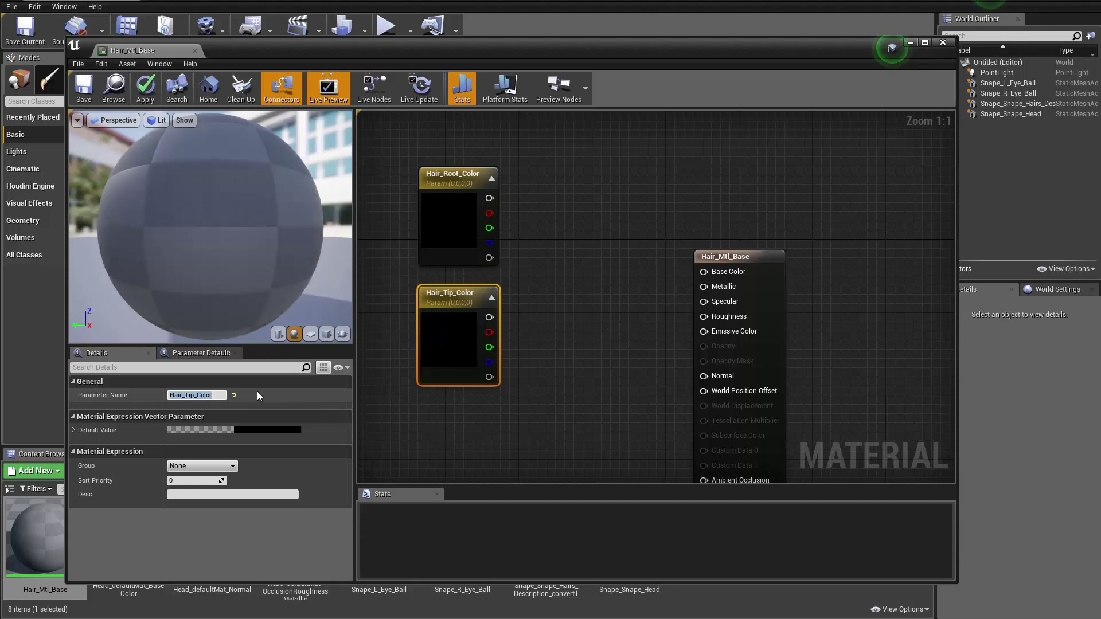
Reposition both hair color parameters and add a Lerp node between them and the material output
click(550, 324)
right_drag(549, 325, 706, 323)
drag(539, 251, 602, 341)
drag(602, 341, 528, 332)
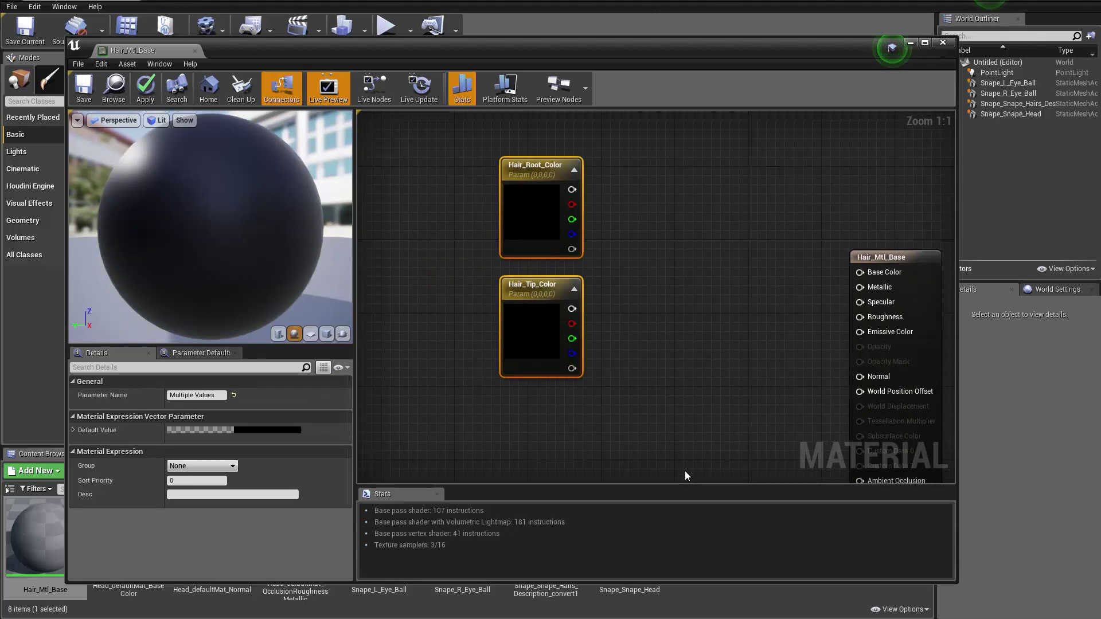
right_drag(673, 332, 604, 328)
click(571, 241)
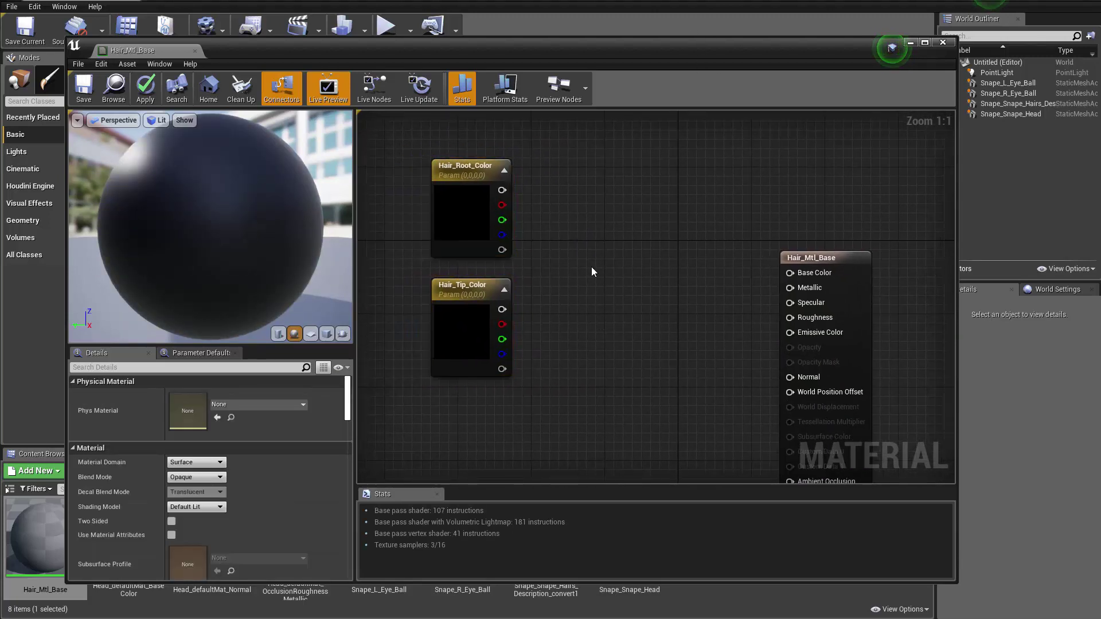
key(l)
click(570, 232)
drag(602, 272, 618, 272)
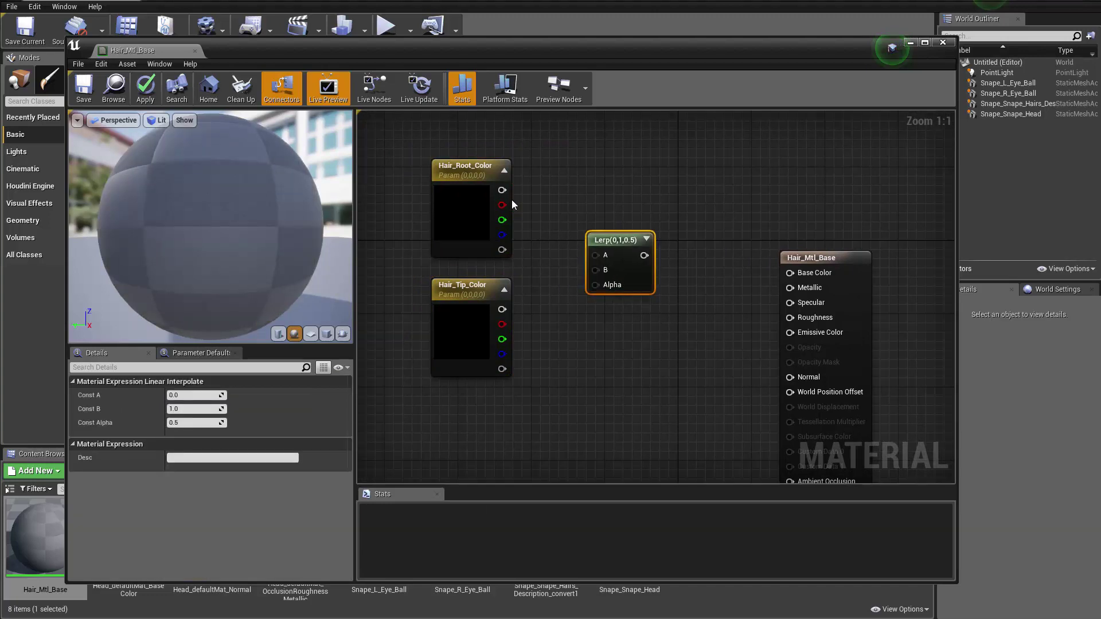
click(679, 309)
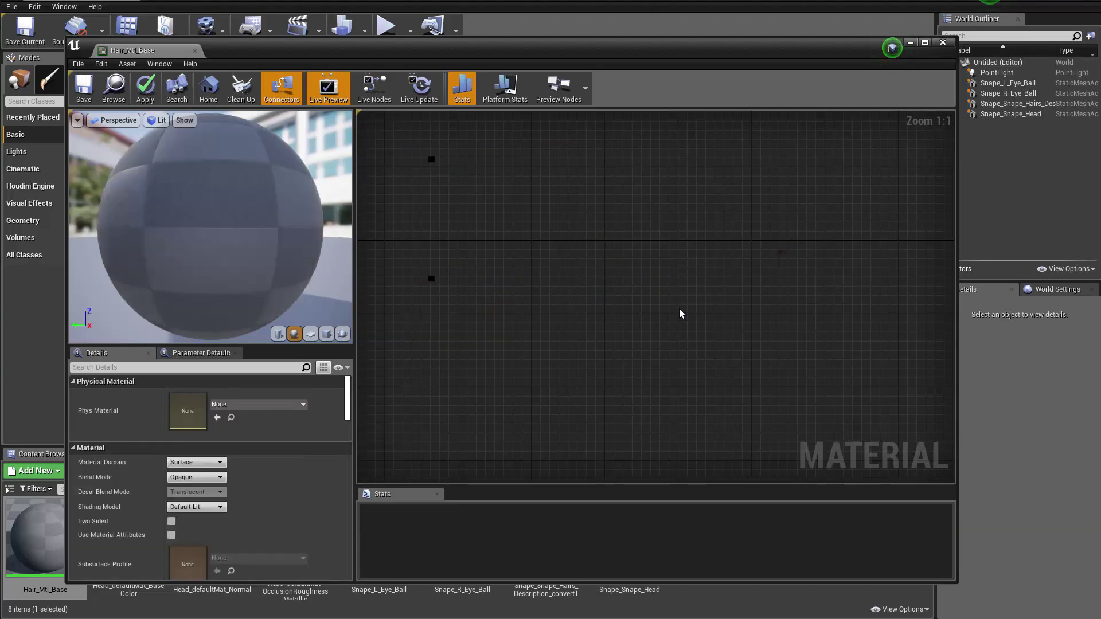
Connect Hair_Root_Color to the Lerp's A input and Hair_Tip_Color to B, and rearrange the nodes more compactly
click(595, 255)
drag(501, 190, 609, 273)
drag(605, 288, 634, 275)
drag(482, 324, 481, 315)
drag(407, 236, 462, 322)
drag(462, 323, 443, 268)
click(434, 361)
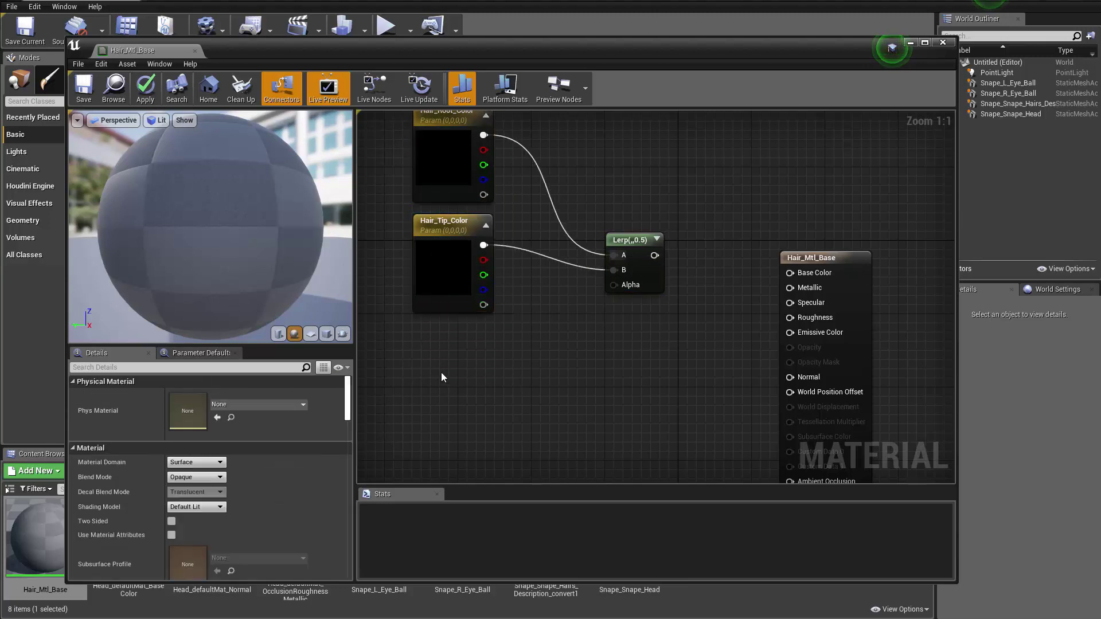
Add a TextureCoordinate node and a ComponentMask node below the hair color parameters
right_click(442, 377)
text(t)
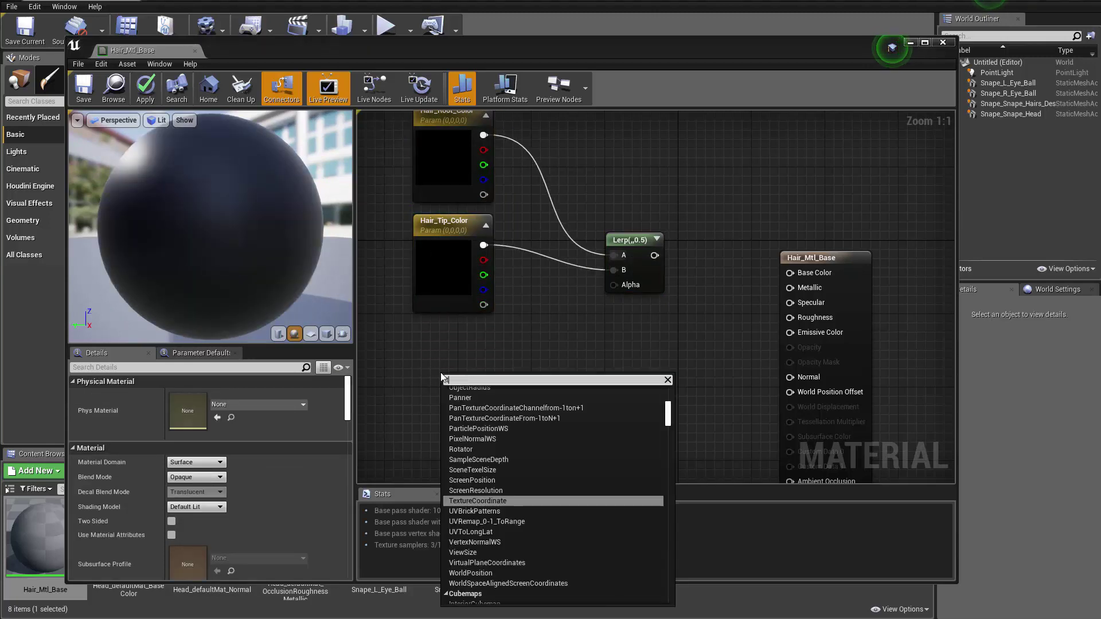
text(extureco)
key(Return)
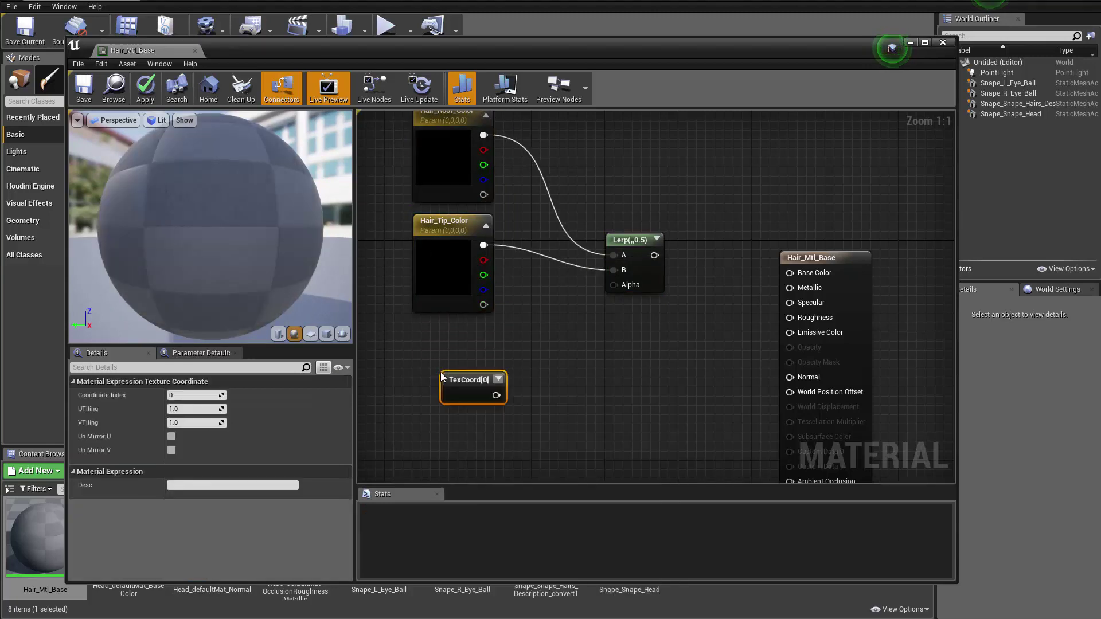
drag(460, 382, 440, 379)
right_click(533, 383)
text(comp)
key(Return)
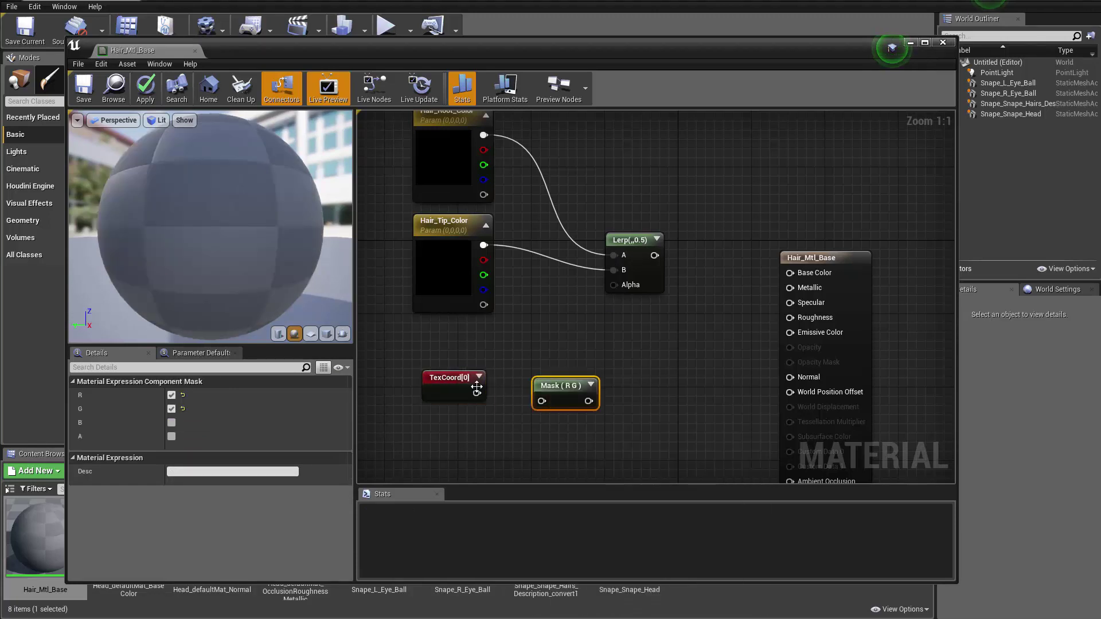
Feed TexCoord through the mask, limited to the G channel, into the Lerp's Alpha, and connect the Lerp to Base Color
drag(475, 393, 728, 285)
click(171, 394)
right_drag(672, 315, 938, 352)
Set the Hair_Tip_Color parameter's default color to a dark gray with R, G and B at 0.078125
click(668, 374)
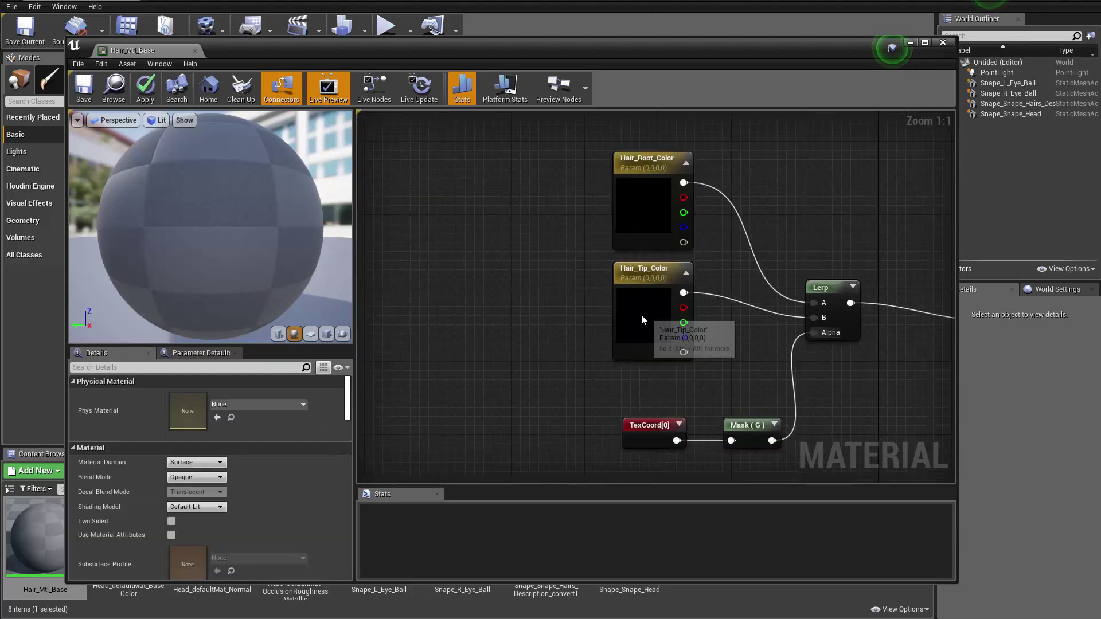
click(641, 314)
click(249, 427)
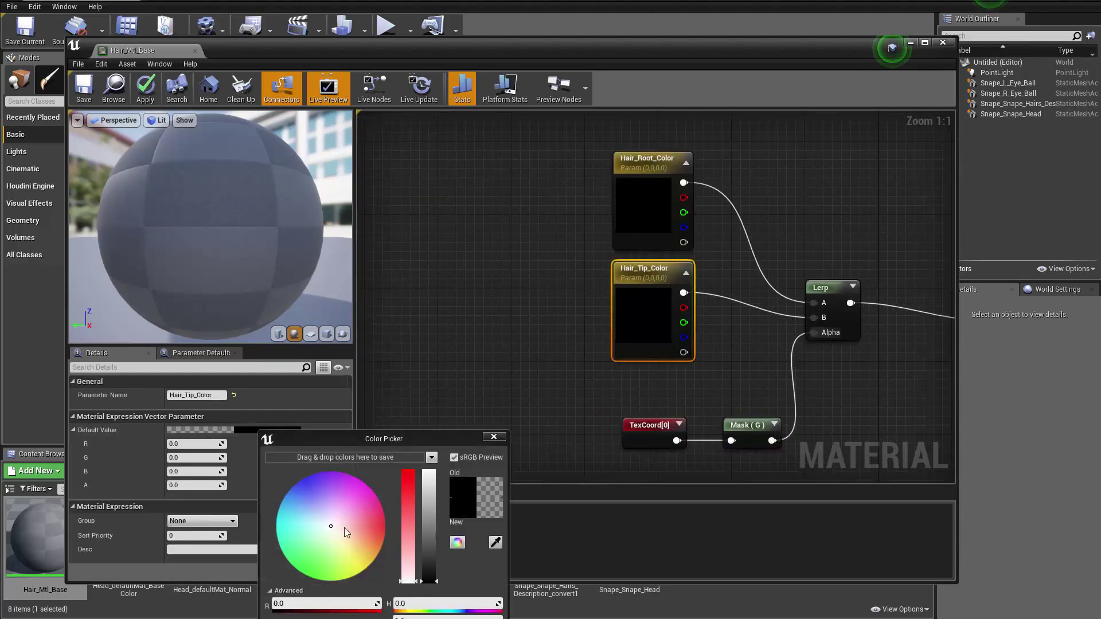
drag(435, 438, 575, 232)
drag(572, 312, 574, 367)
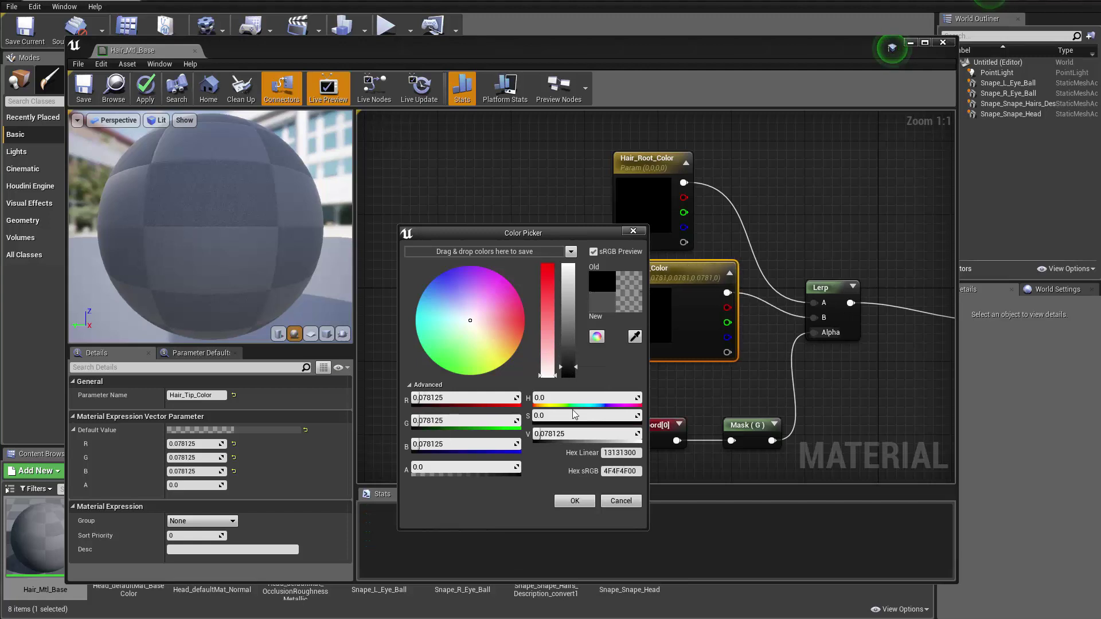
click(575, 501)
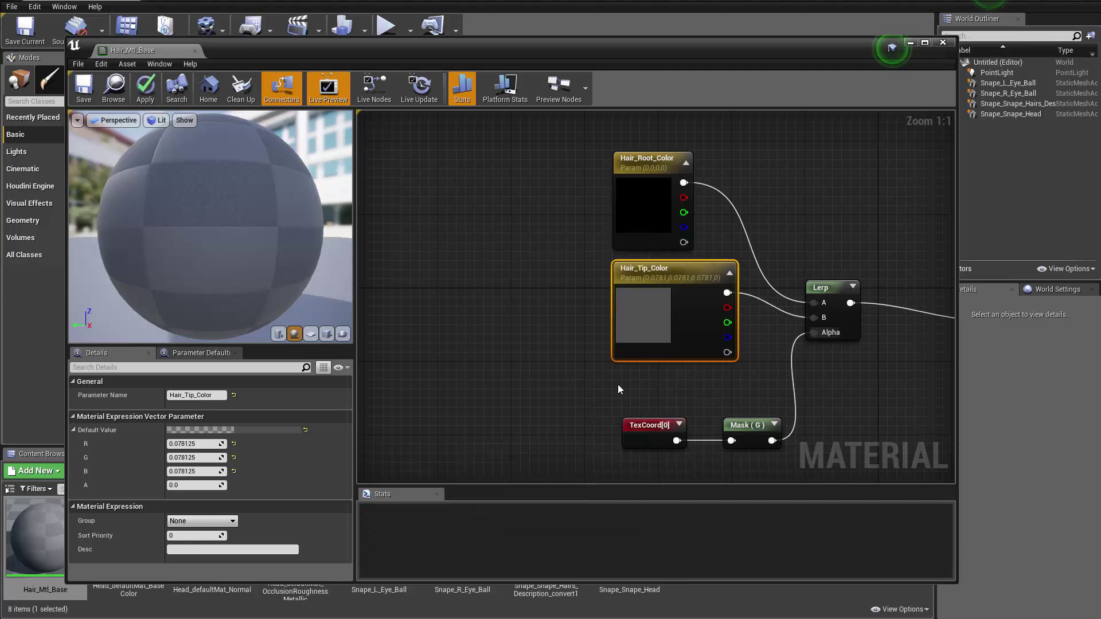
Change the material preview mesh to a plane primitive and examine the root-to-tip gradient on it
right_drag(618, 390, 504, 359)
drag(229, 261, 250, 262)
scroll(250, 262, down, 5)
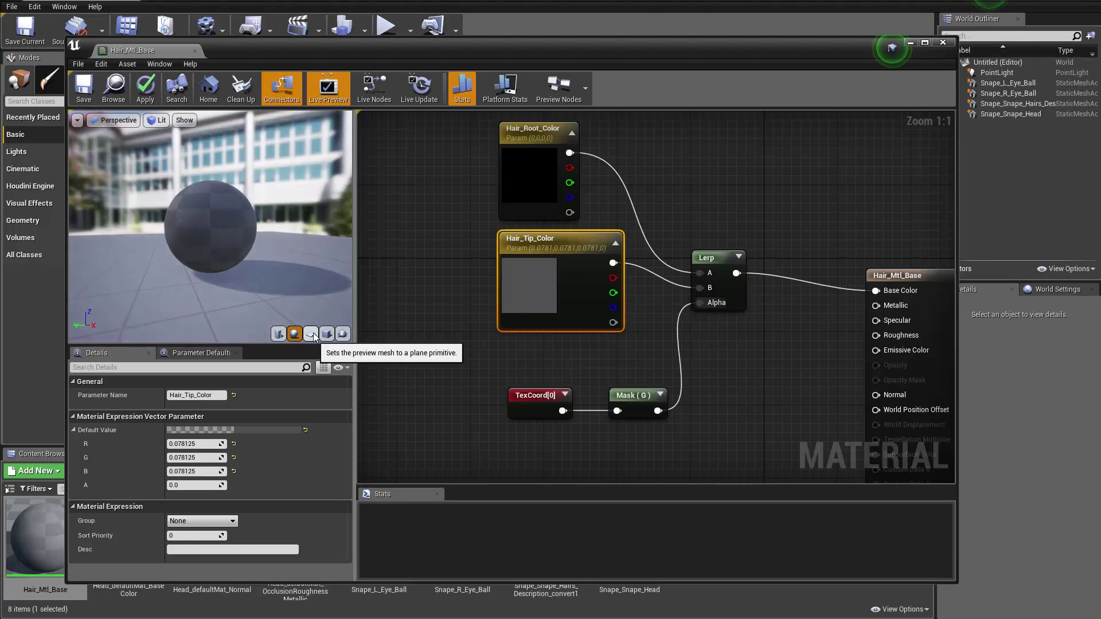
click(311, 334)
drag(176, 226, 101, 230)
scroll(143, 202, up, 5)
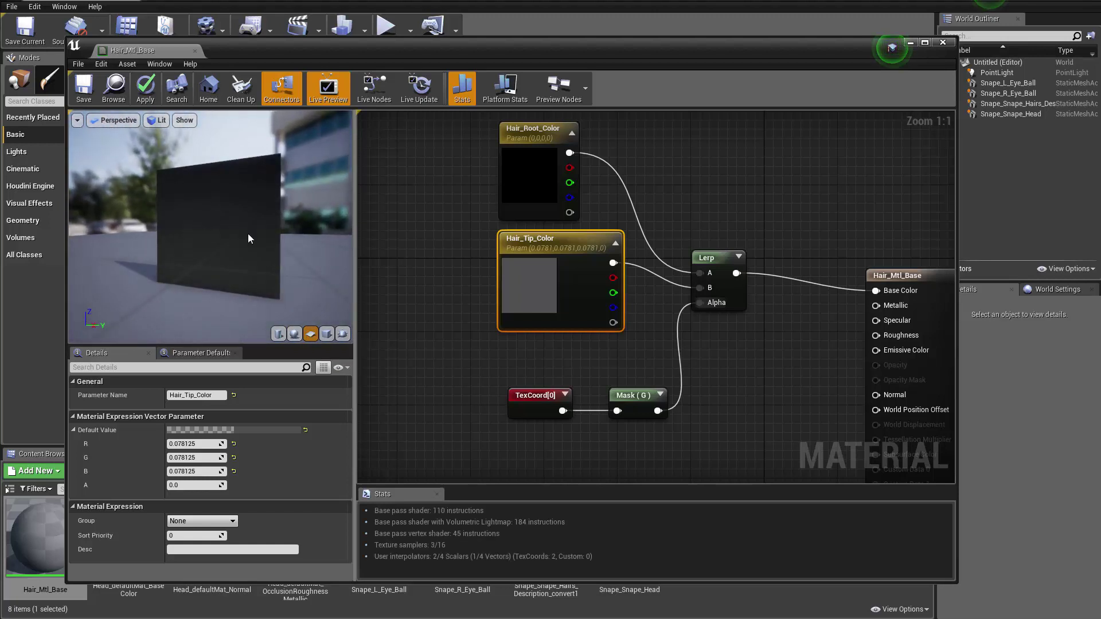
drag(244, 240, 235, 216)
scroll(580, 350, down, 2)
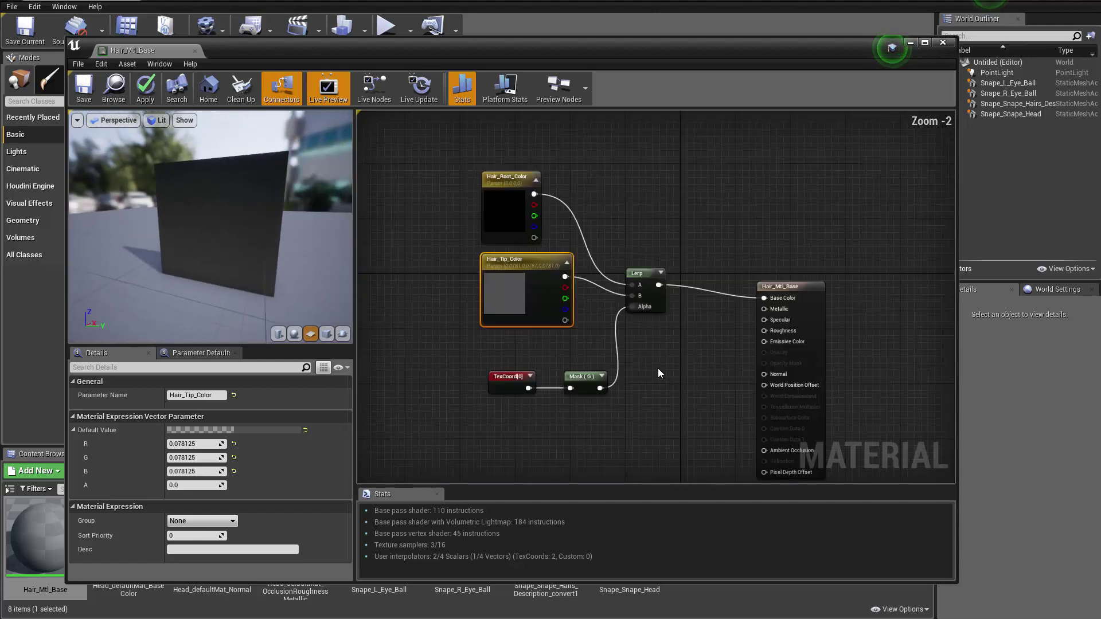
Set the Shading Model of the Hair_Mtl_Base material to Hair
drag(401, 209, 676, 396)
right_drag(678, 384, 558, 321)
scroll(689, 304, up, 2)
click(713, 316)
scroll(215, 496, down, 2)
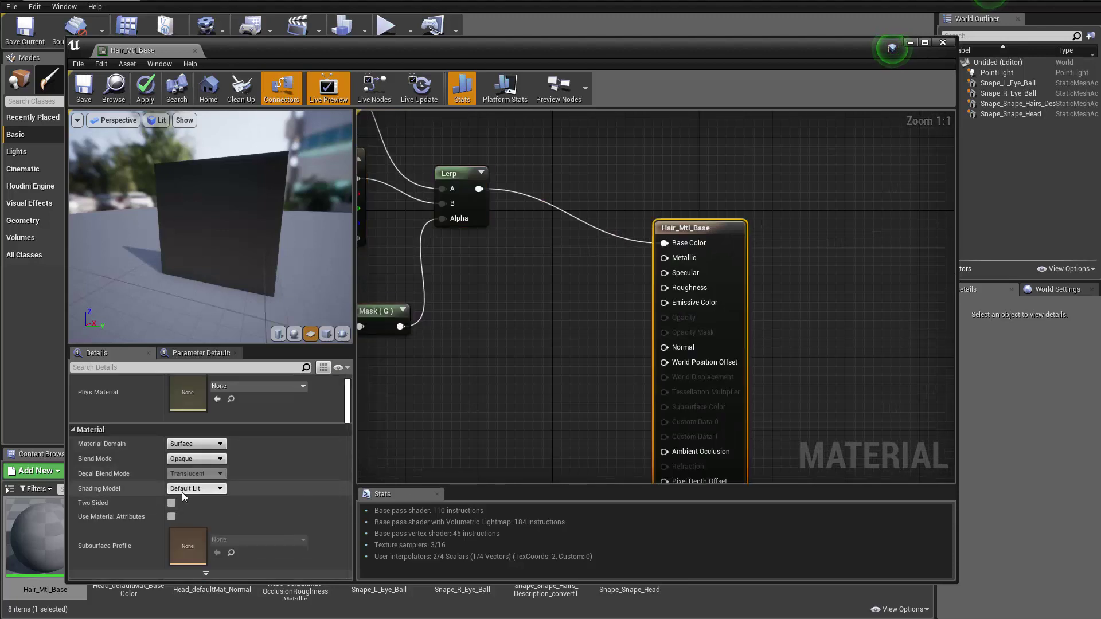
click(197, 488)
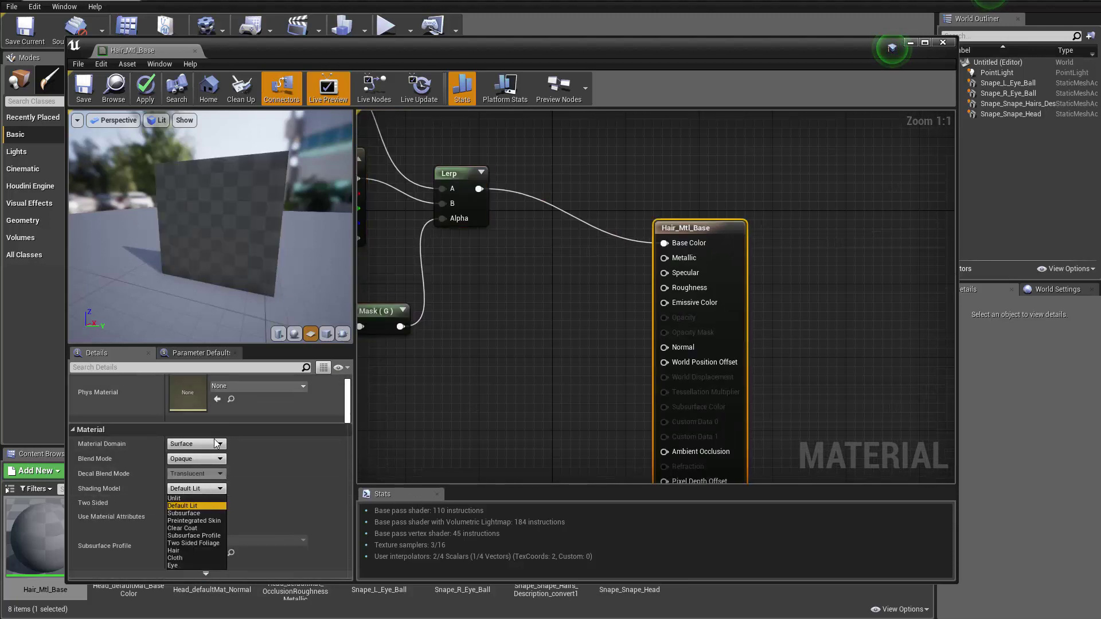
click(185, 552)
Rearrange the hair color parameters, TexCoord and Mask nodes into a tighter layout beside the Lerp
mouse_move(568, 402)
right_down()
mouse_move(854, 411)
mouse_move(792, 470)
right_up()
drag(441, 199, 497, 326)
click(421, 378)
drag(423, 379, 609, 431)
drag(608, 379, 527, 370)
click(573, 338)
drag(481, 211, 521, 210)
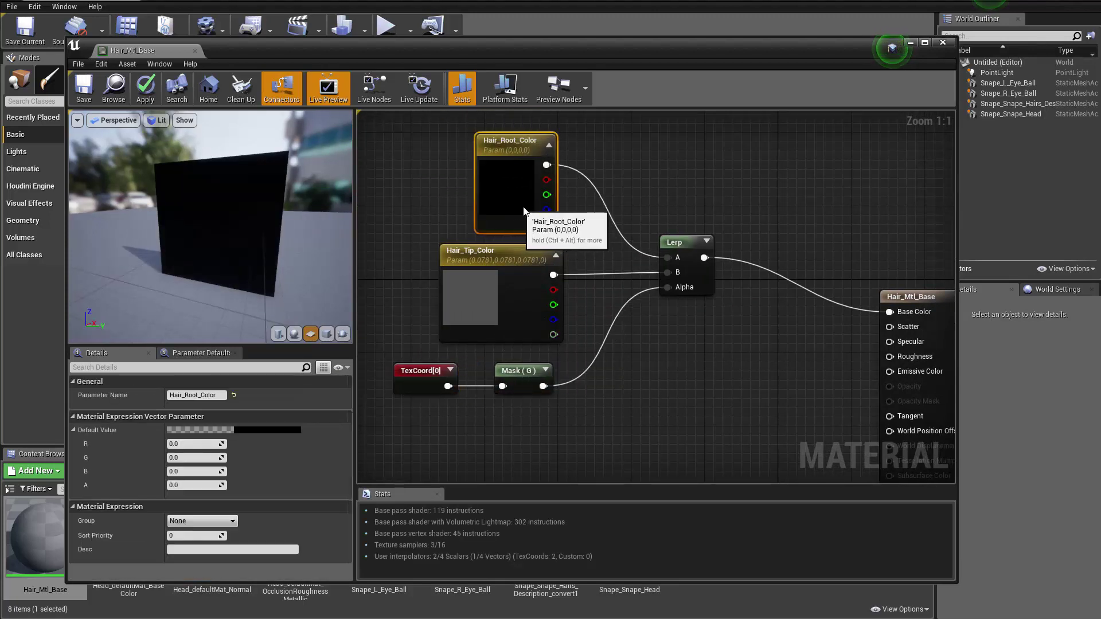
right_drag(719, 391, 676, 340)
drag(492, 320, 500, 319)
click(613, 356)
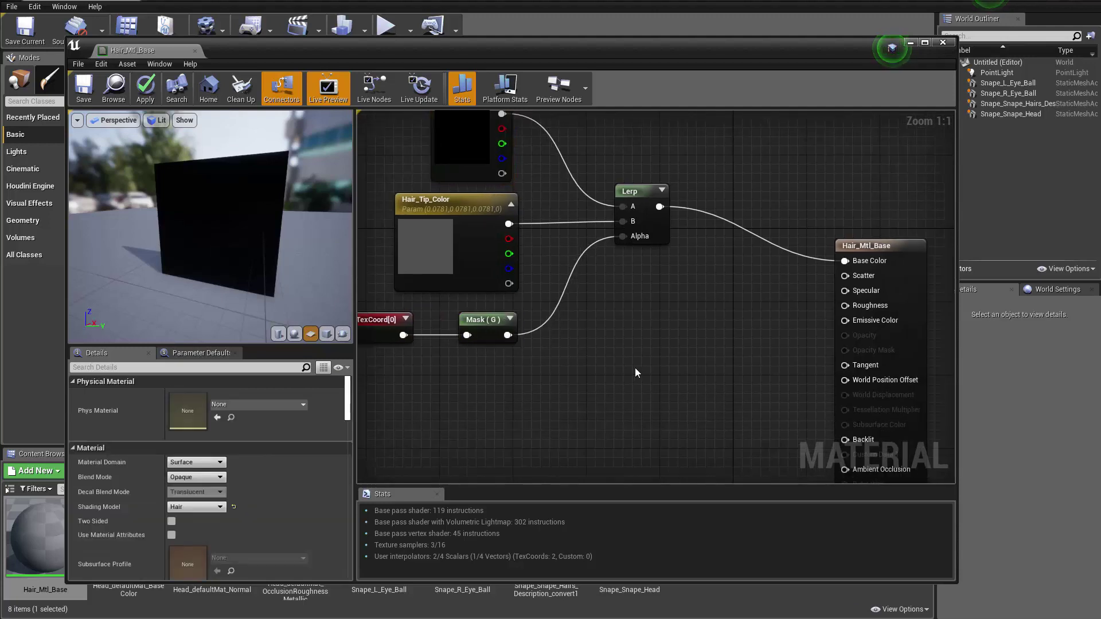
right_drag(773, 402, 597, 362)
drag(275, 281, 235, 255)
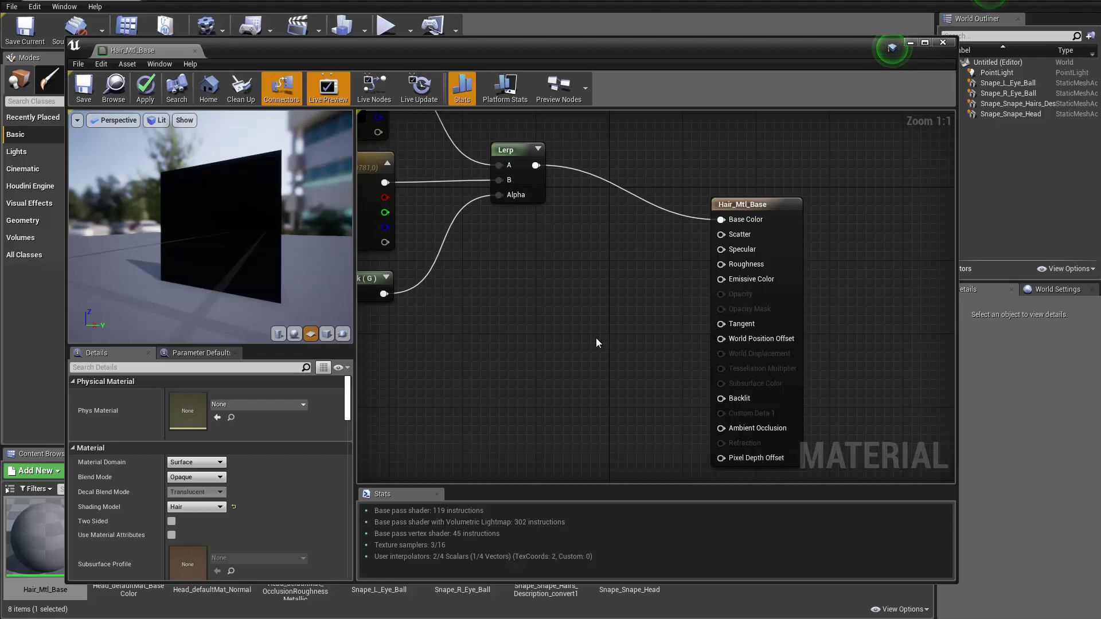
right_drag(589, 344, 627, 339)
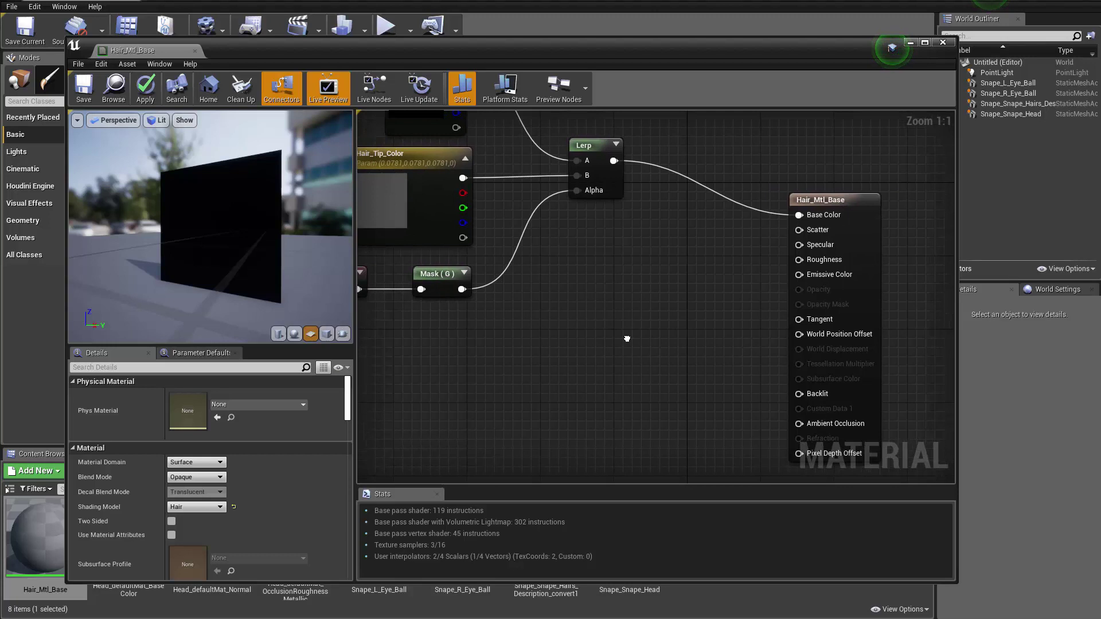
click(559, 343)
text(v)
key(Return)
key(Delete)
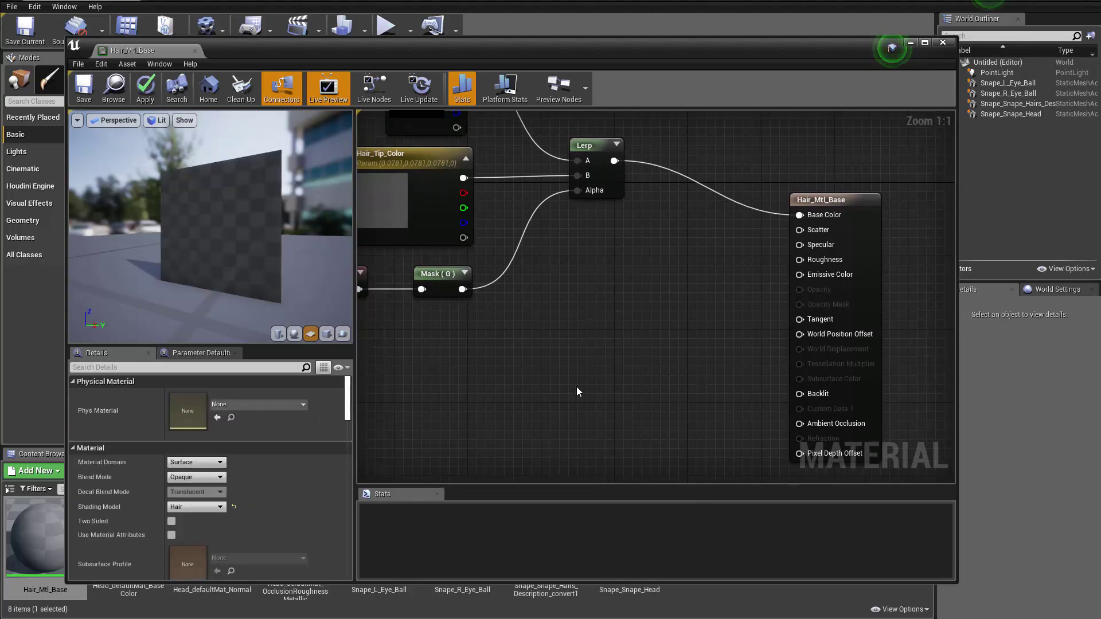
Add a Constant3Vector node below the Lerp and set its color to pure green (0,1,0)
click(552, 360)
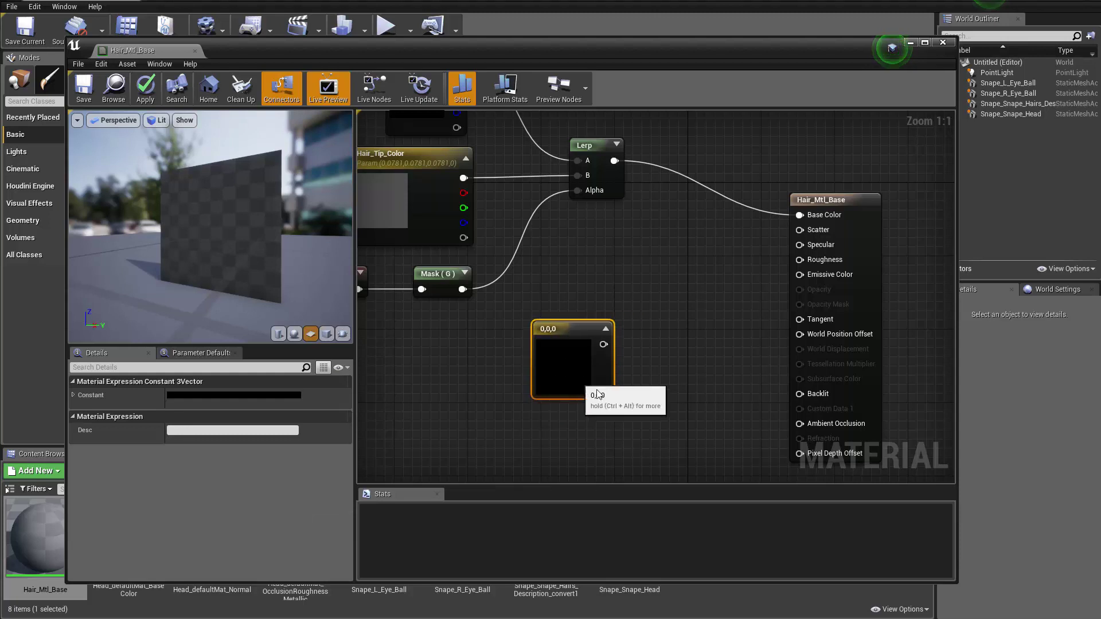
mouse_move(581, 352)
mouse_down()
mouse_move(591, 366)
mouse_move(587, 341)
mouse_up()
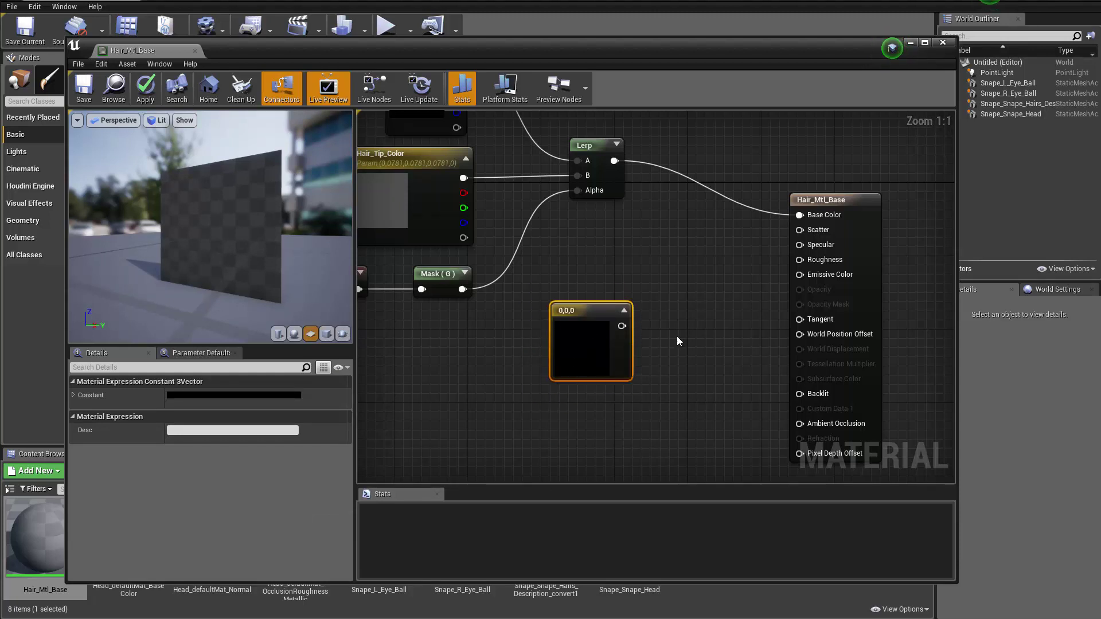
double_click(568, 352)
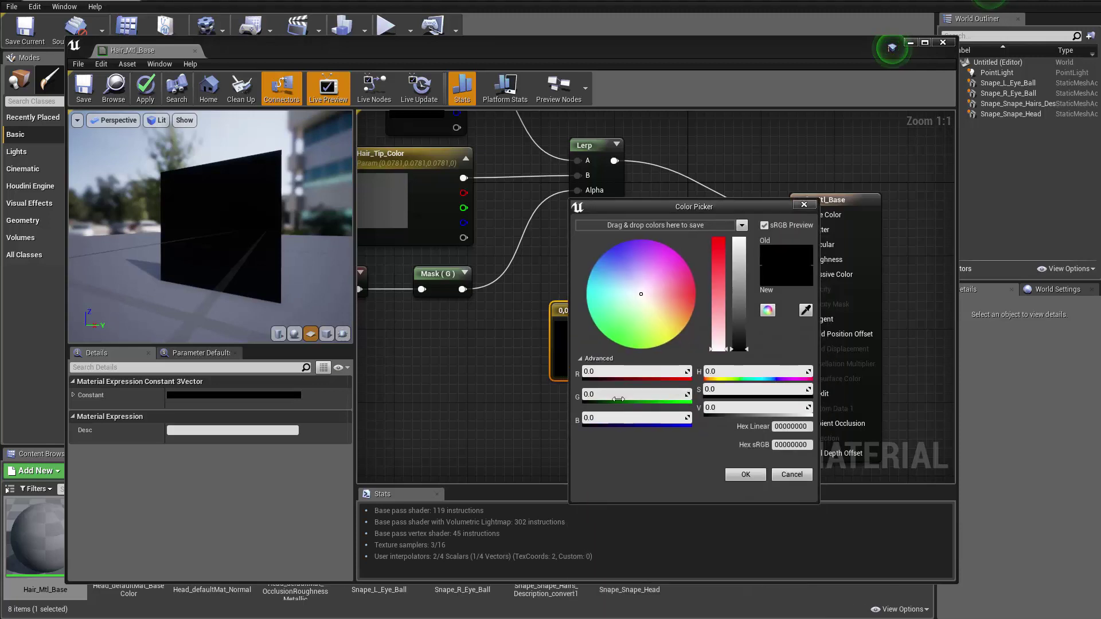
click(601, 395)
text(1)
key(Return)
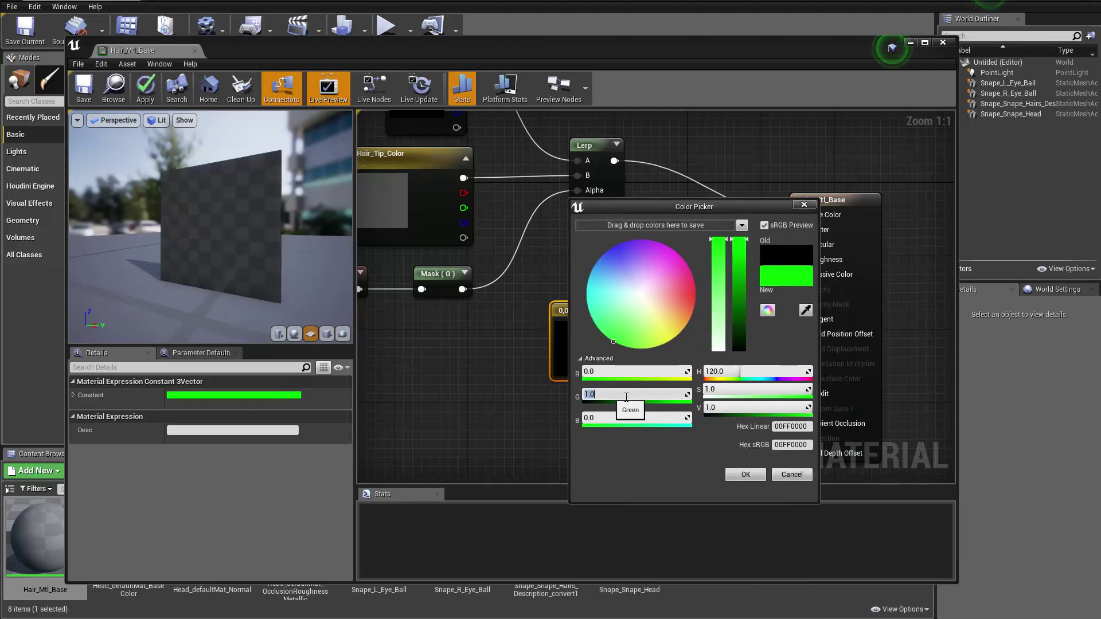
click(745, 474)
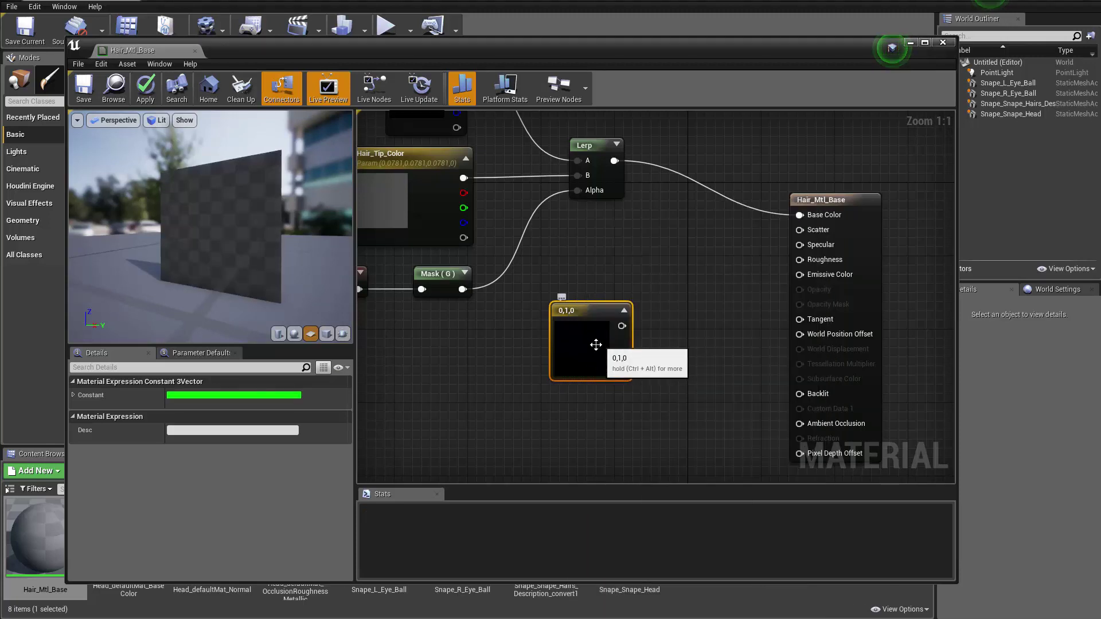
double_click(610, 342)
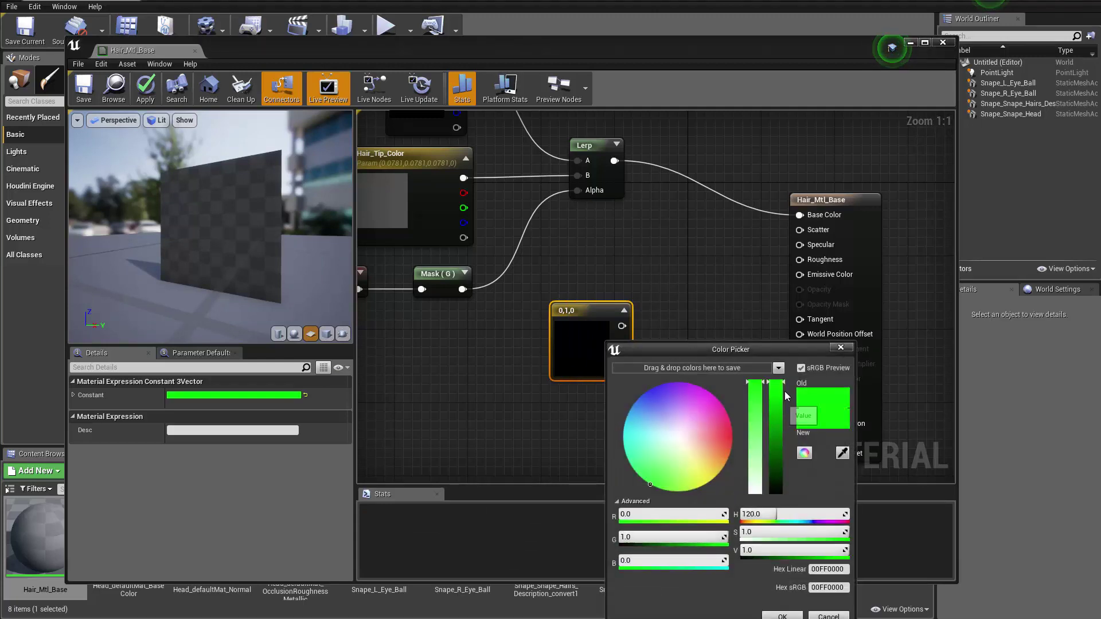
click(782, 616)
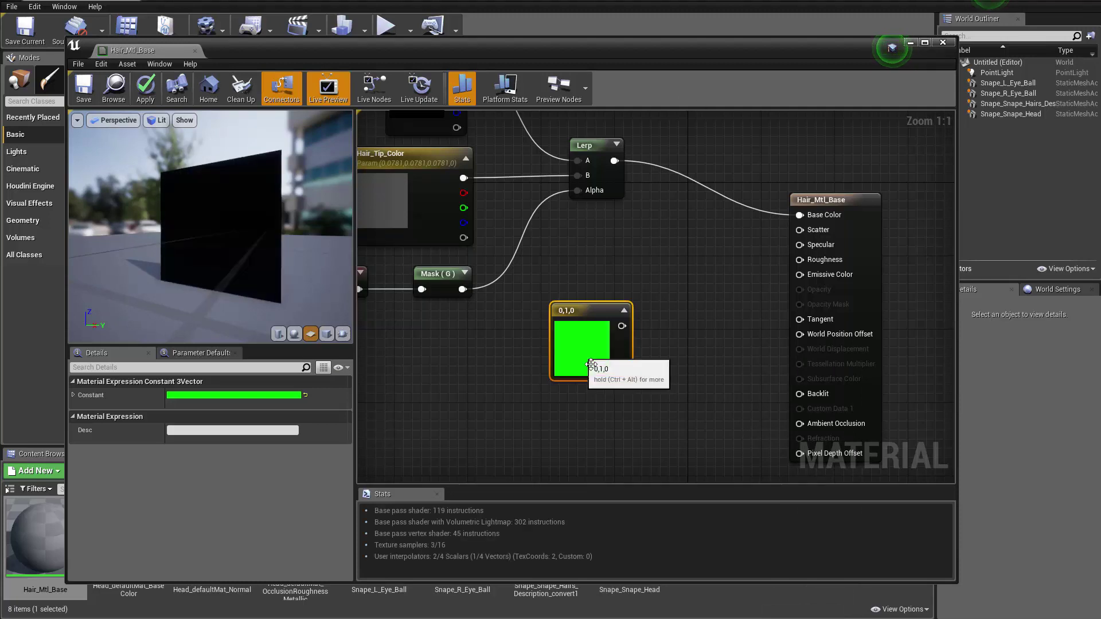
Connect the green constant to the material's Tangent input and move the node lower to free space beneath the Lerp
drag(621, 326, 806, 349)
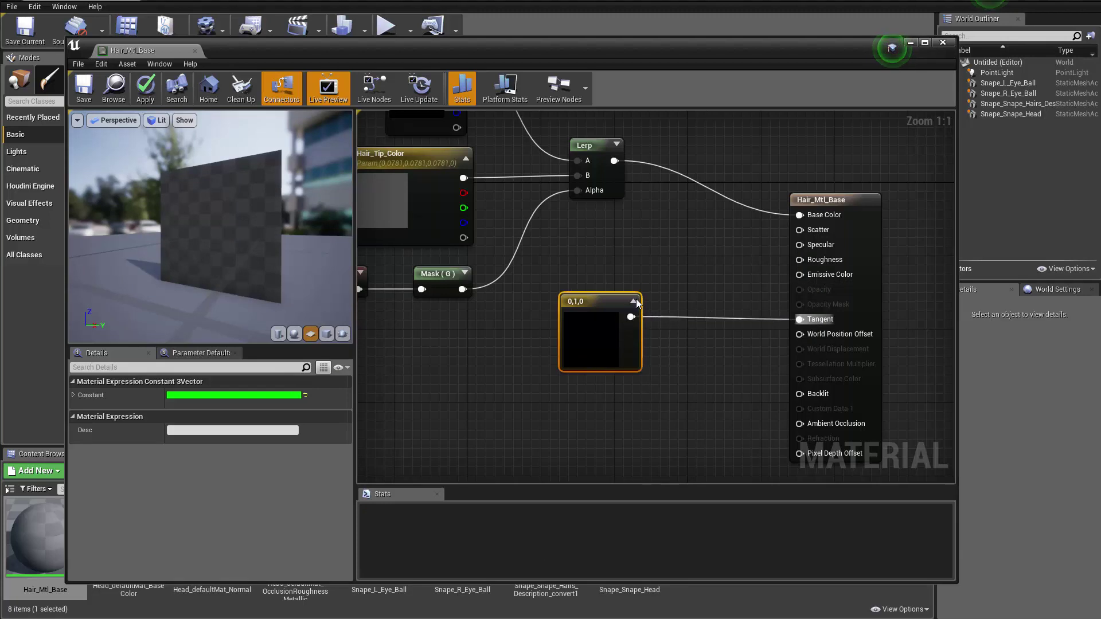
right_drag(642, 297, 736, 264)
drag(669, 303, 596, 303)
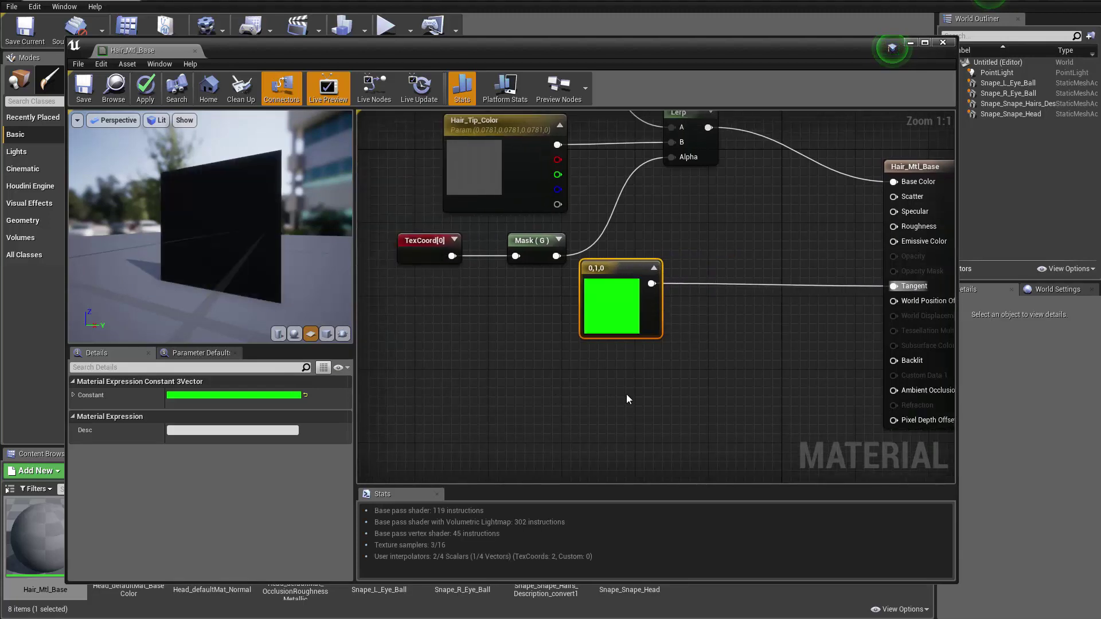
right_drag(635, 392, 535, 393)
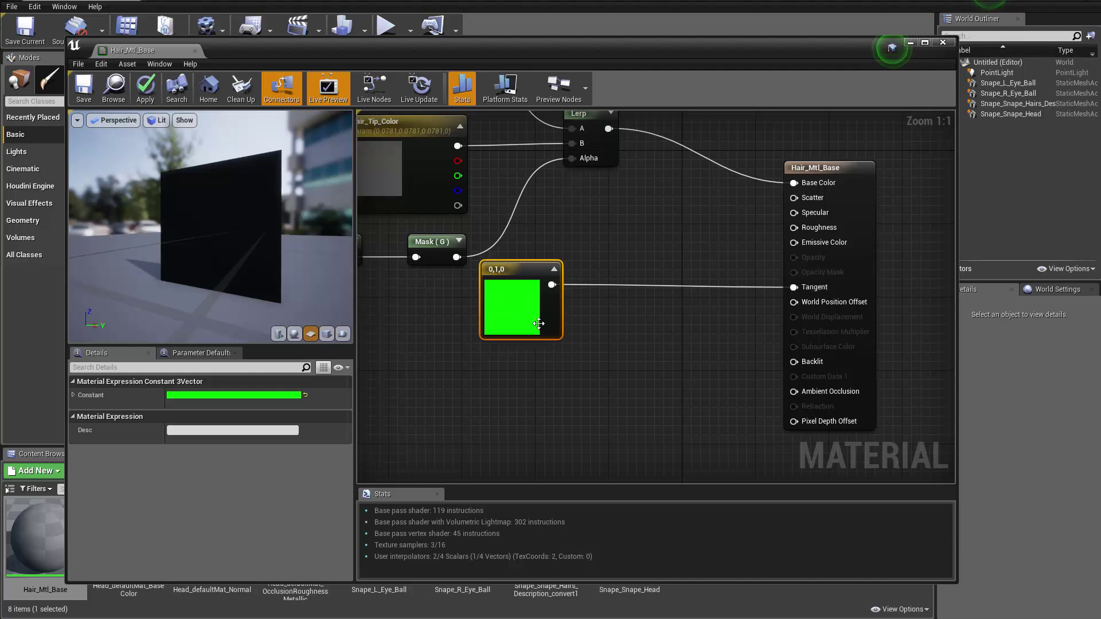
drag(531, 322, 585, 386)
Add a scalar parameter named Scatter below the Lerp and connect it to the material's Scatter input
right_drag(607, 249, 581, 273)
click(575, 274)
text(ss)
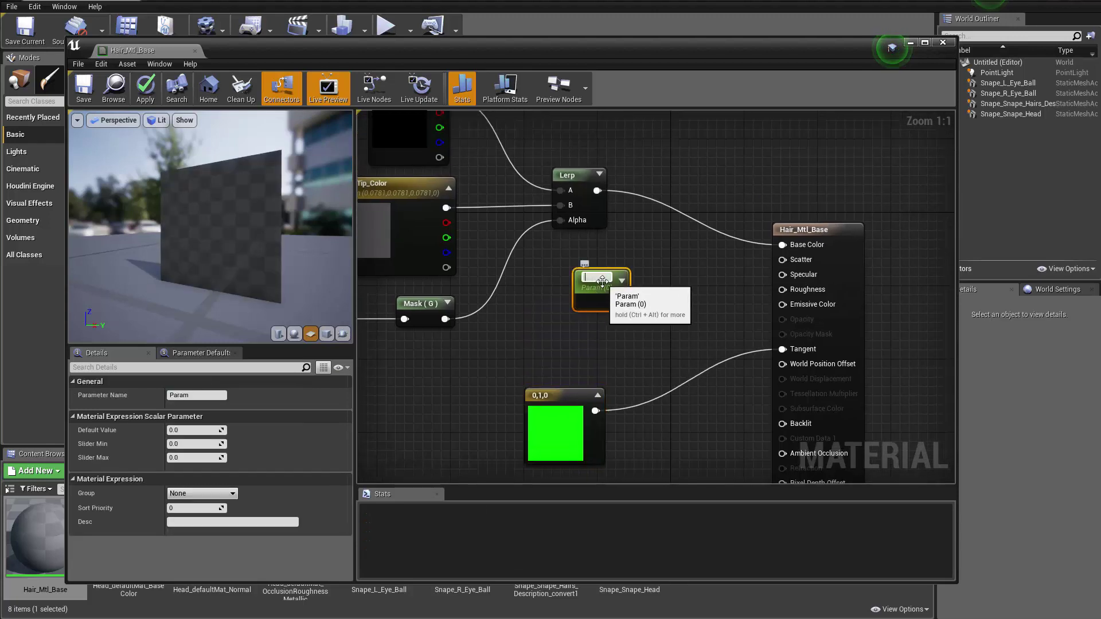
text(Scatter)
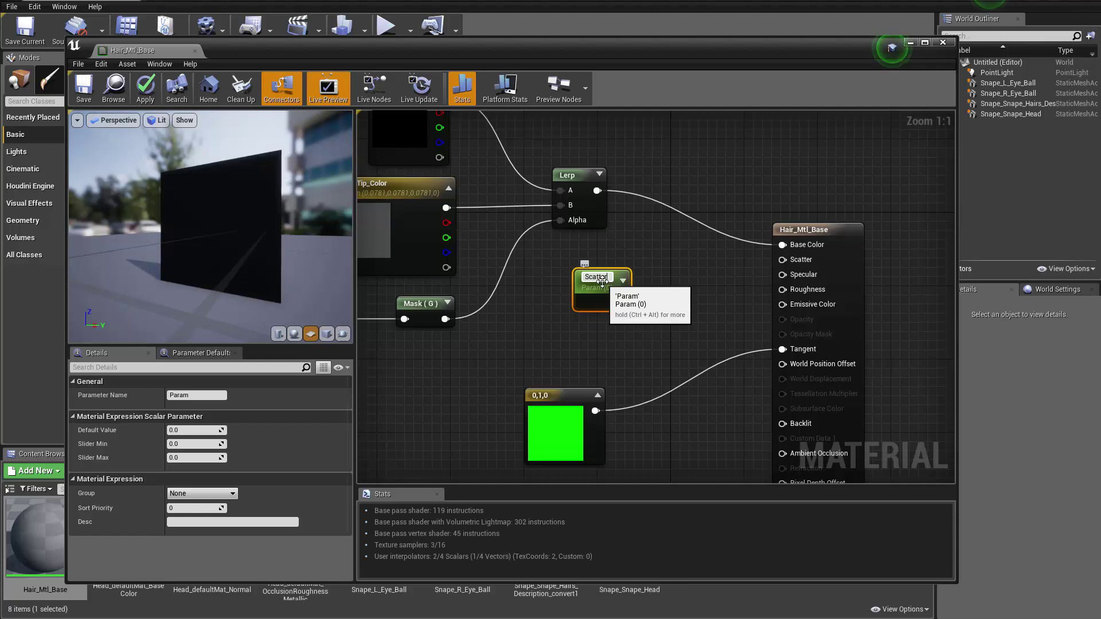
drag(619, 300, 603, 281)
right_drag(754, 333, 804, 276)
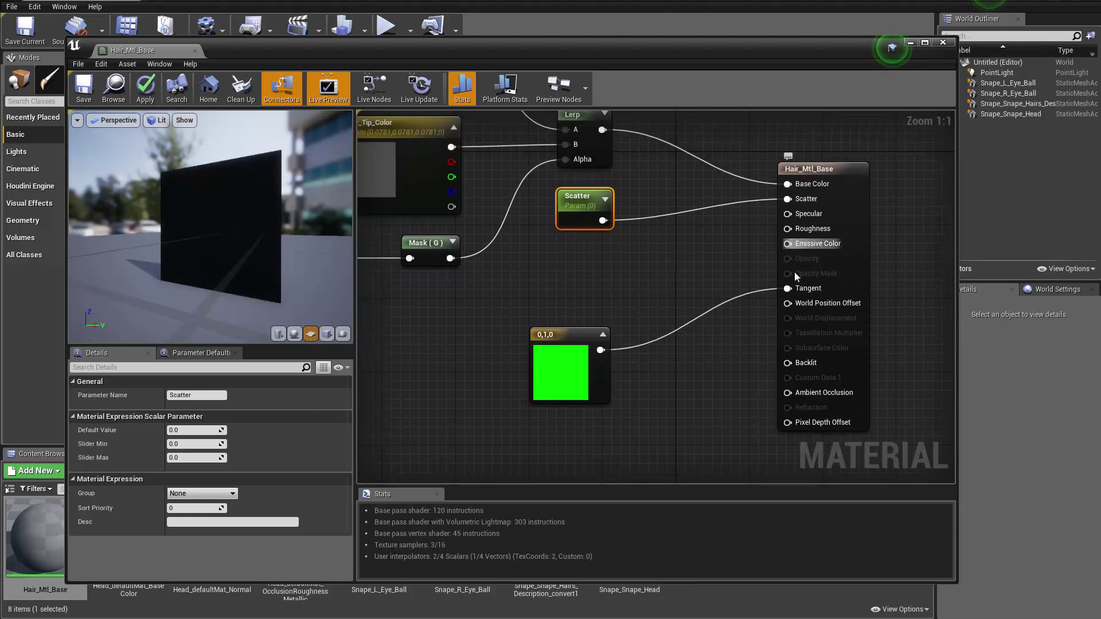
Add a scalar parameter between Scatter and the green constant and connect it to the material's Roughness input
right_drag(774, 338, 696, 278)
drag(698, 286, 618, 327)
right_drag(616, 284, 562, 320)
drag(644, 324, 554, 347)
right_drag(534, 353, 634, 435)
key(s)
click(533, 319)
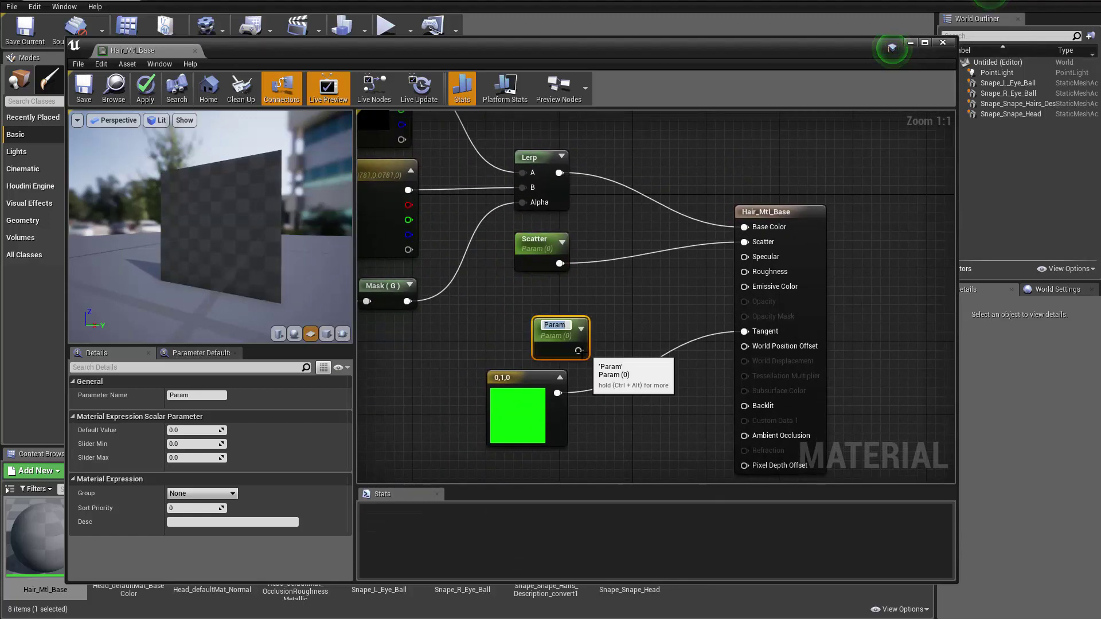
drag(579, 350, 749, 273)
drag(554, 324, 544, 312)
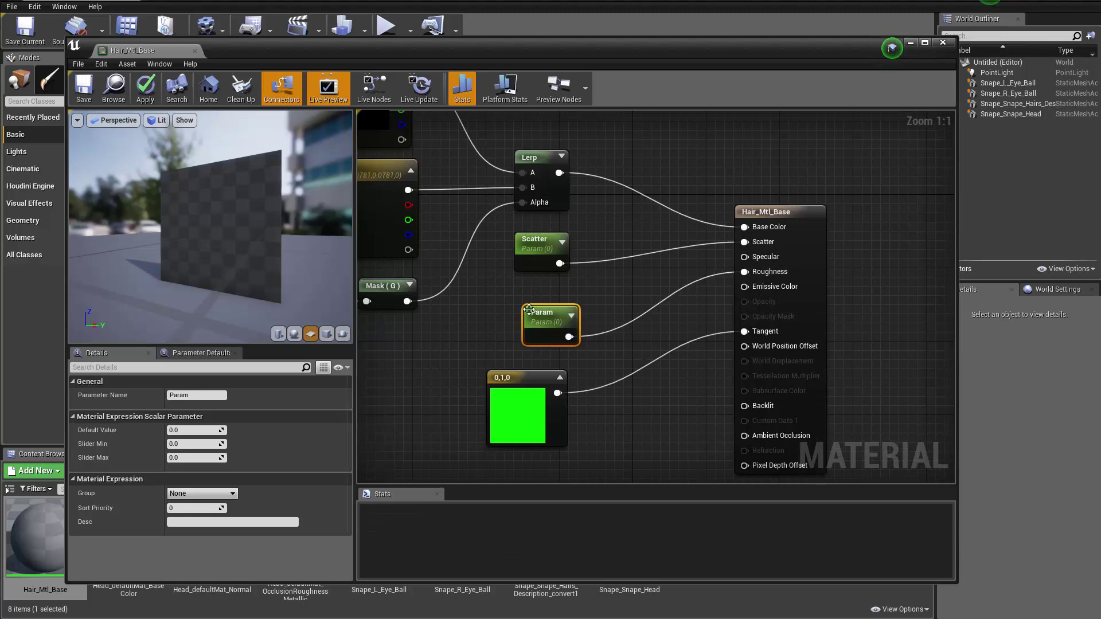
Name the new scalar parameter Roughness and give it a default value of 0.3 and a slider max of 1
click(198, 394)
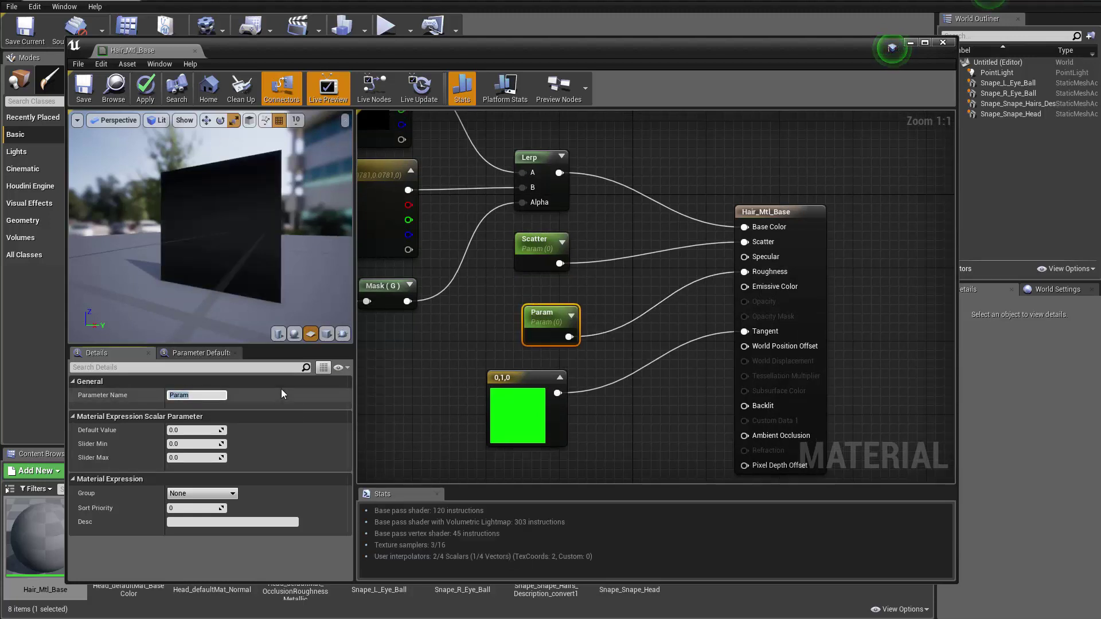
text(Rougnesness)
key(Return)
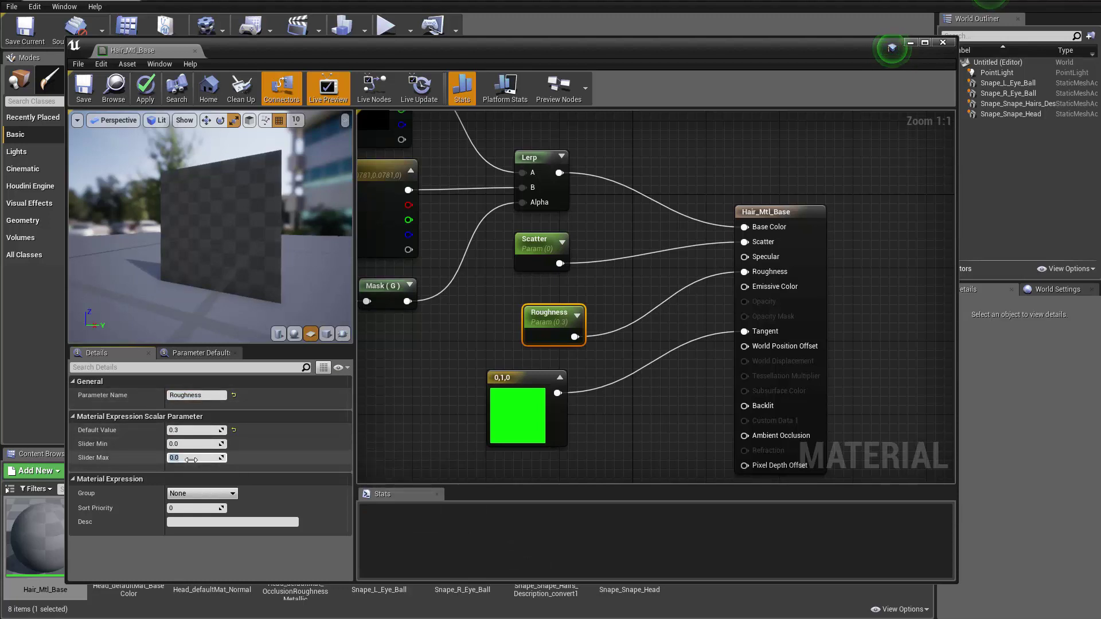
Set the Scatter parameter's default value and slider max to 1
click(530, 252)
click(193, 431)
text(1)
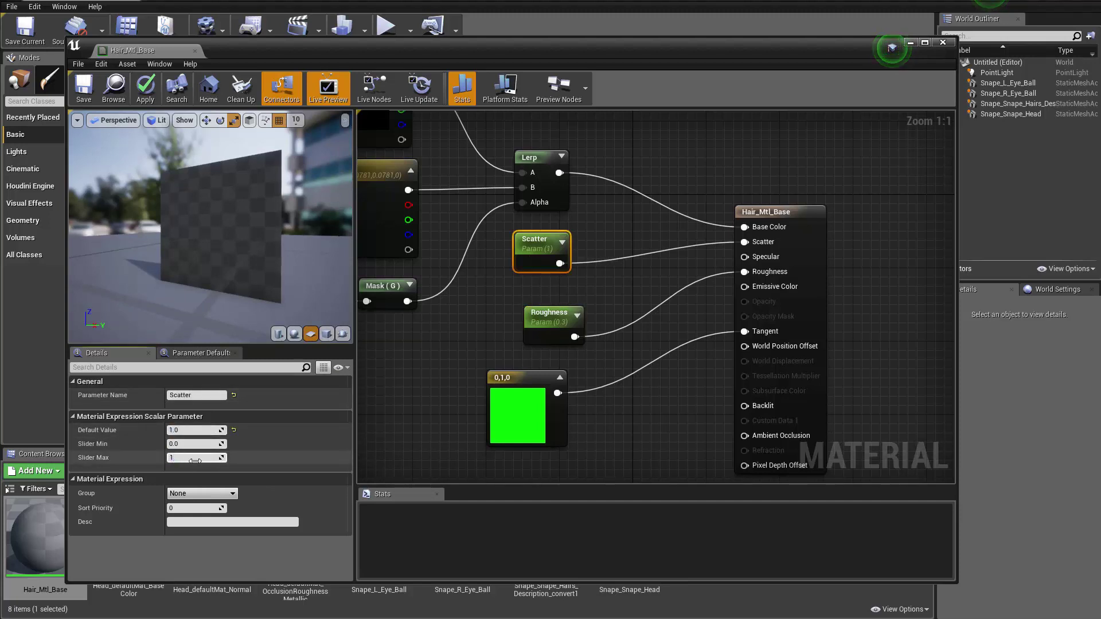
key(Return)
Move the green constant and the Roughness parameter down to open a gap below Scatter
right_drag(630, 344, 661, 262)
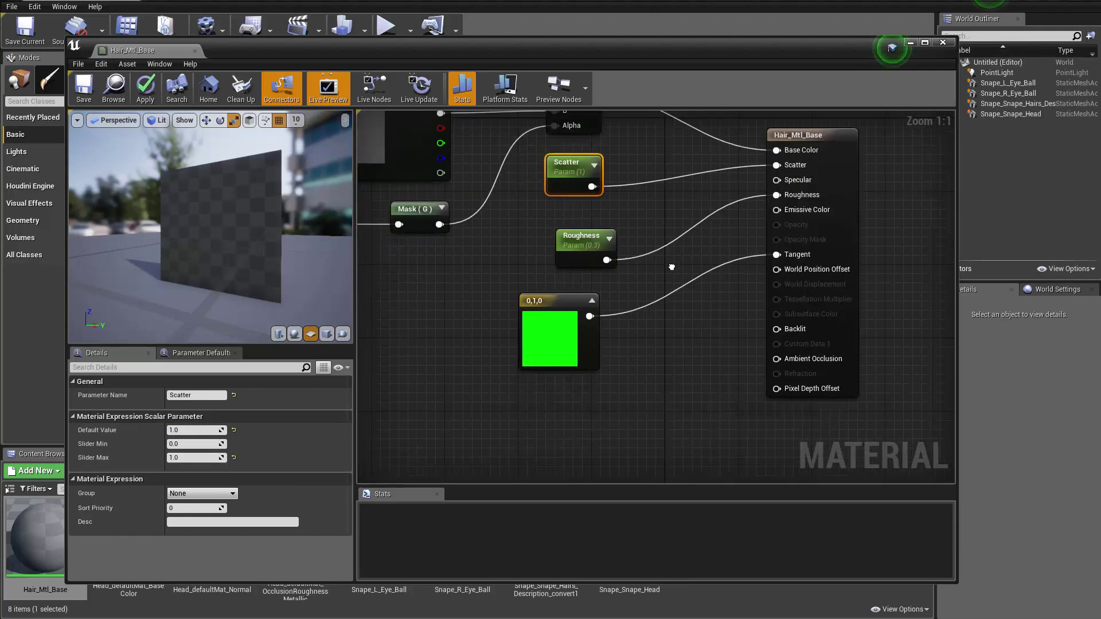
drag(558, 315, 558, 343)
drag(572, 241, 563, 277)
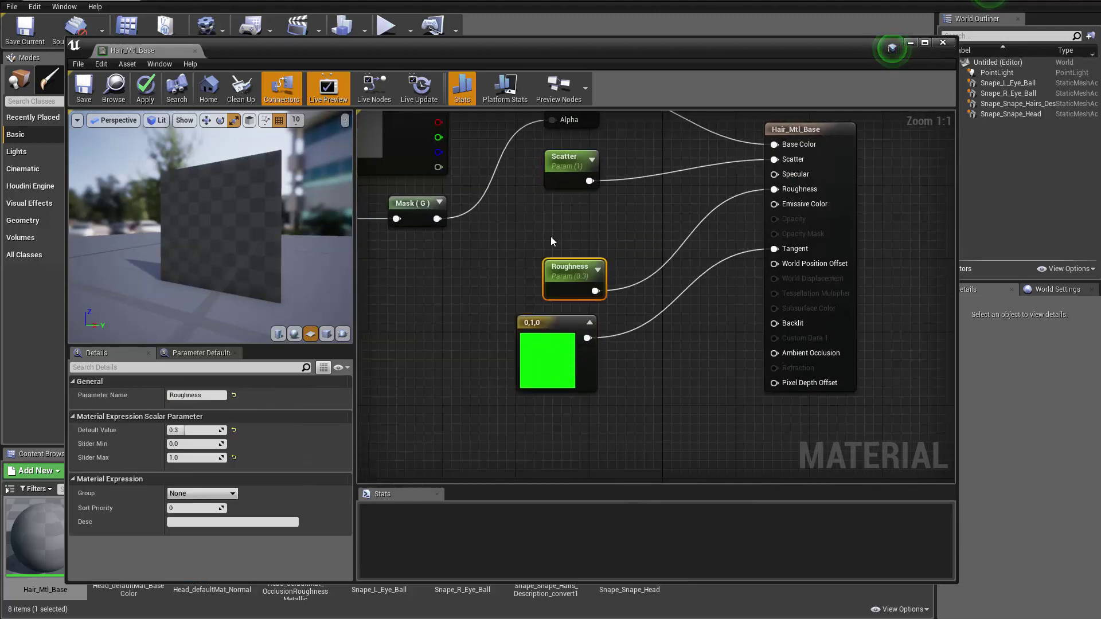
Add a scalar parameter between Scatter and Roughness and connect it to the material's Specular input
right_drag(551, 240, 565, 280)
key(s)
click(581, 259)
drag(624, 282, 788, 214)
drag(586, 269, 567, 260)
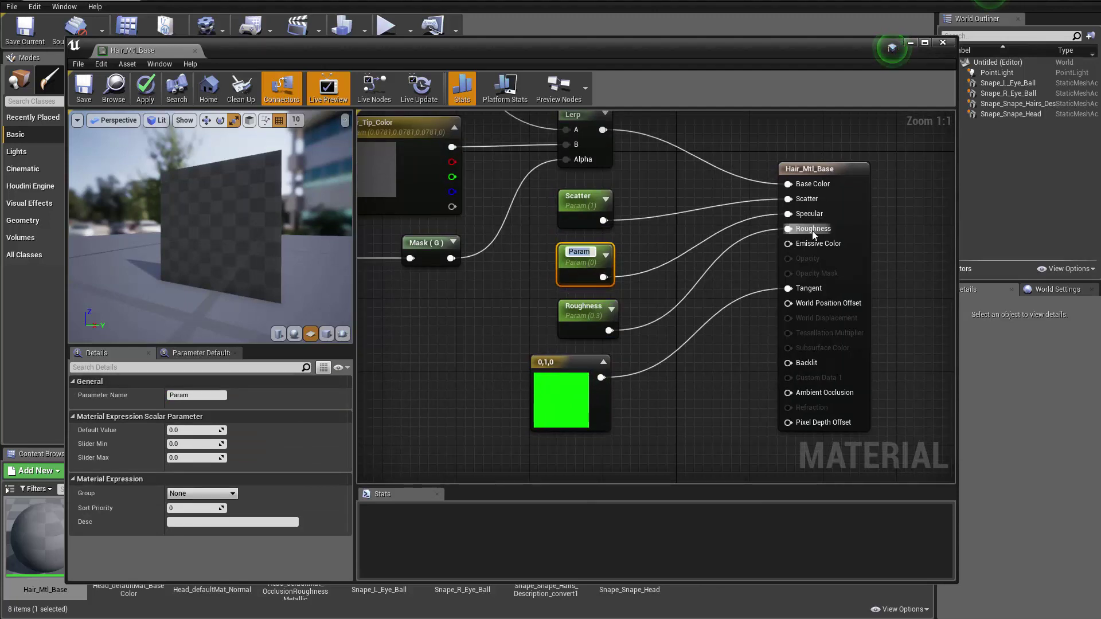
Name the new scalar parameter Specular and set its default value and slider max to 1
click(214, 396)
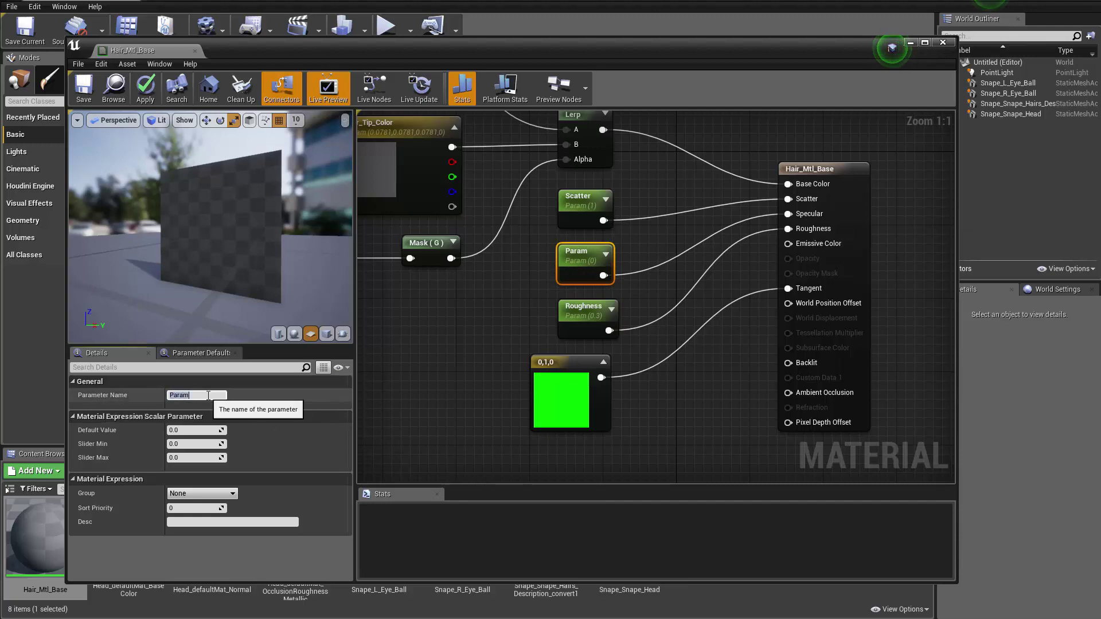
text(s)
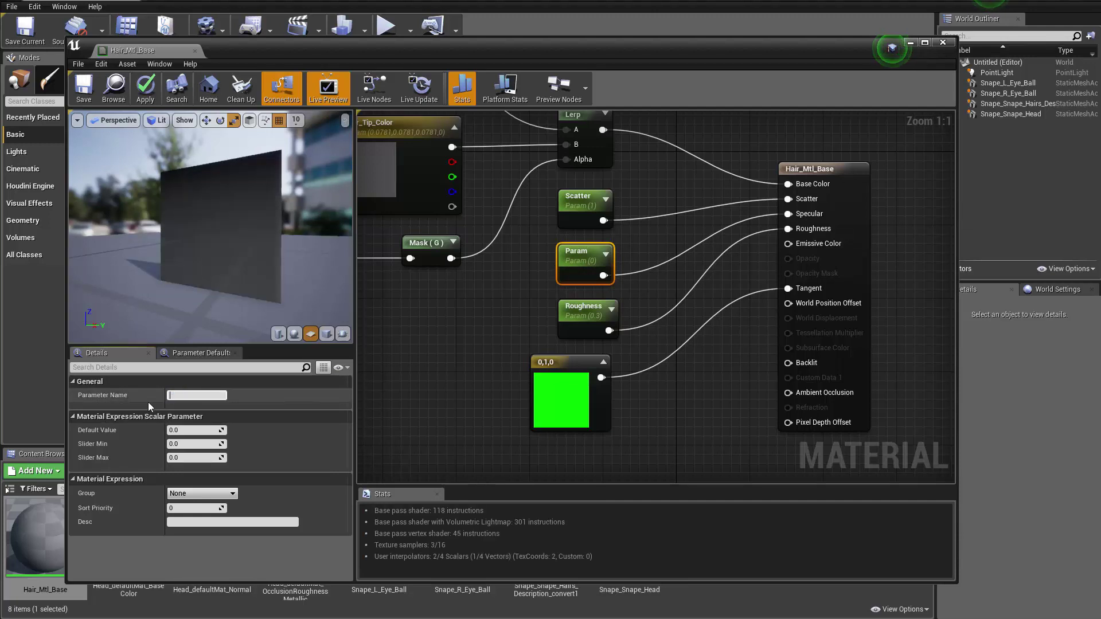
text(pecular)
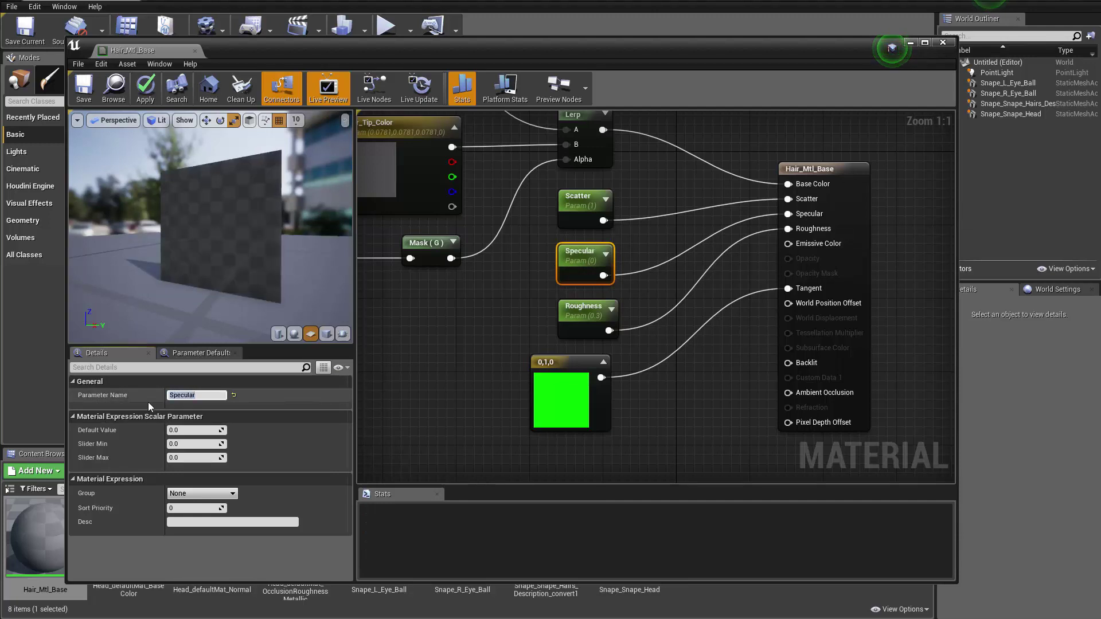
key(Return)
click(195, 430)
text(1)
click(184, 458)
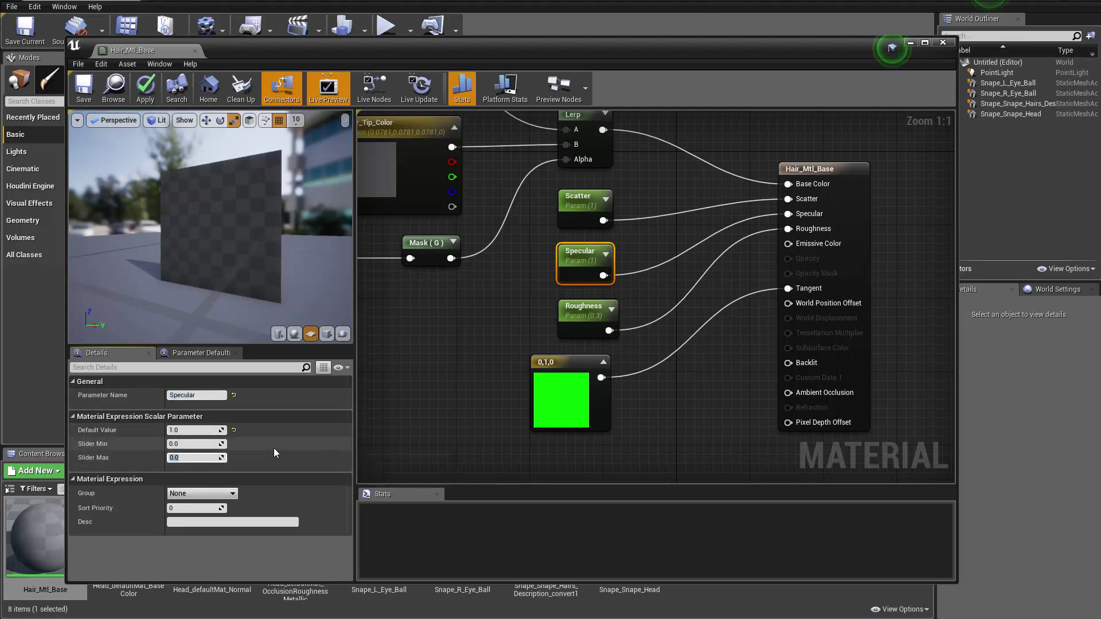
text(1)
key(Return)
Apply the changes to the Hair_Mtl_Base material and close its editor
right_drag(524, 309, 614, 359)
scroll(572, 381, down, 1)
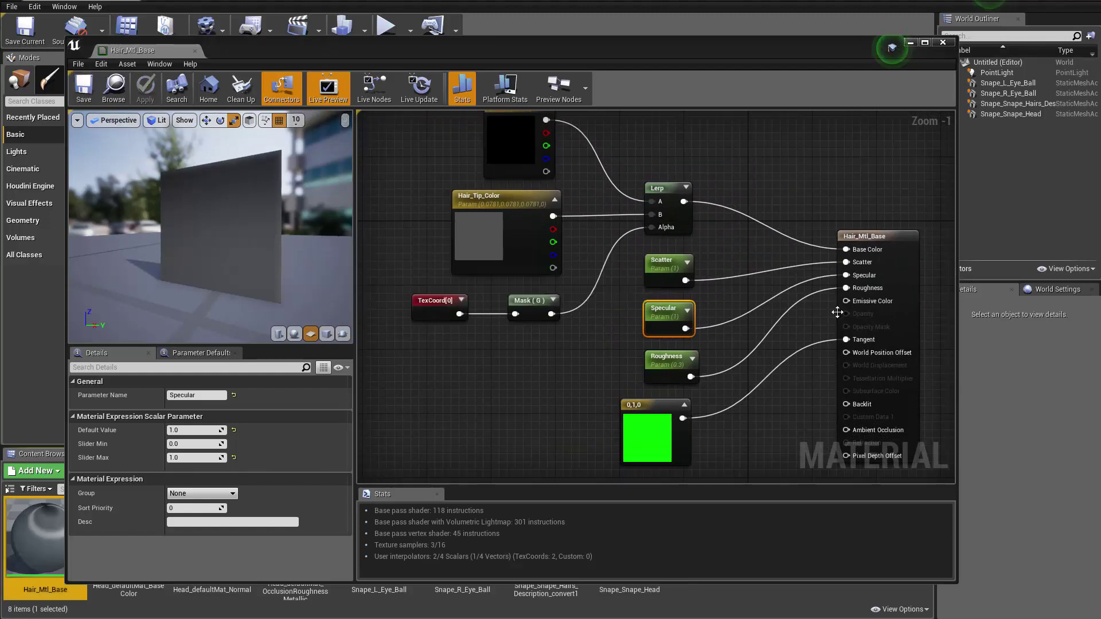
right_drag(858, 313, 825, 281)
right_drag(840, 167, 795, 168)
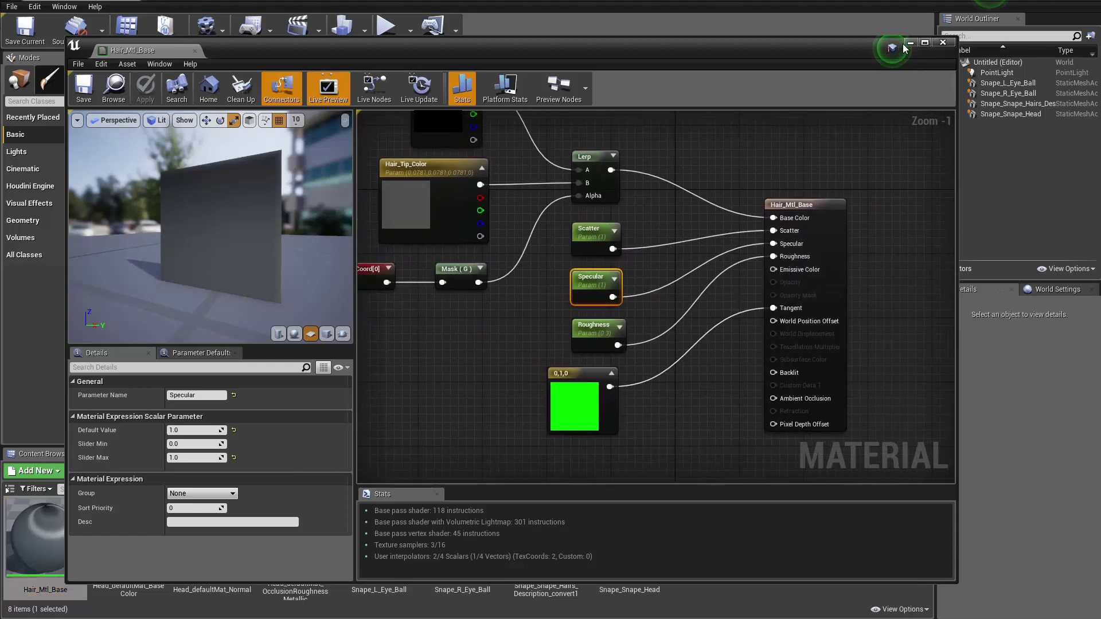
drag(874, 50, 781, 63)
click(850, 56)
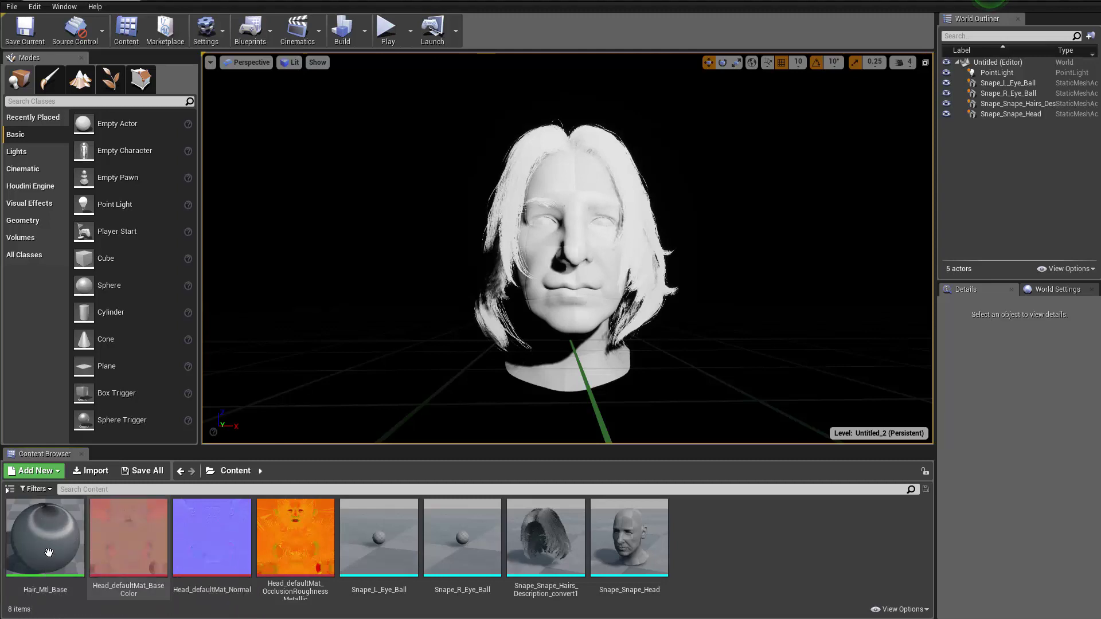
Create a material instance from Hair_Mtl_Base and name it Snape_Hair_Mtl
click(56, 524)
right_click(55, 524)
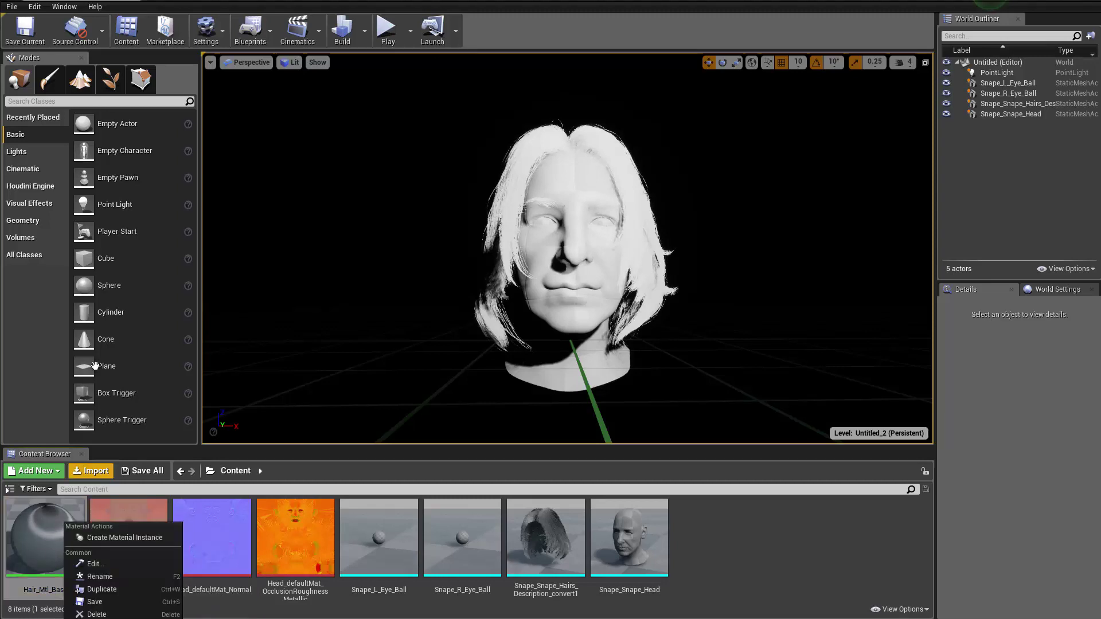
click(140, 536)
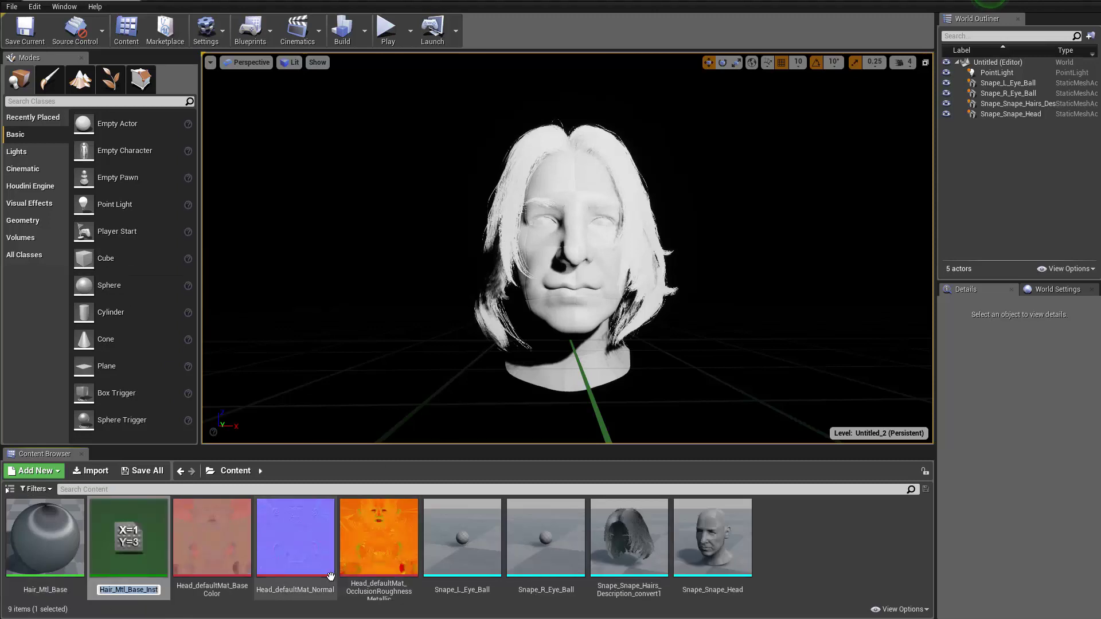
key(Return)
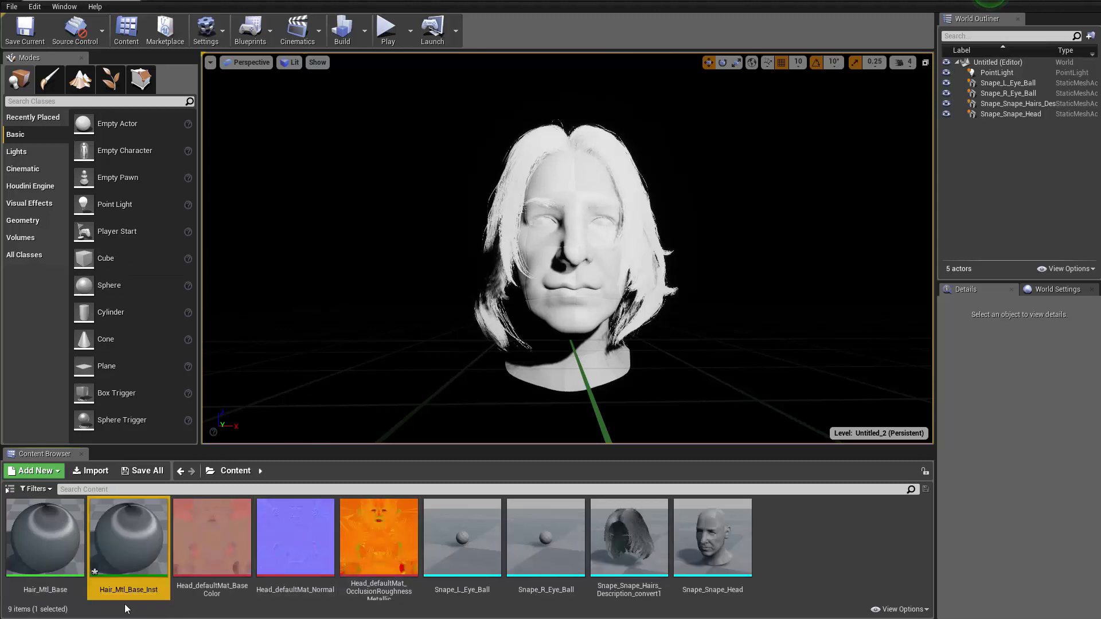
click(145, 590)
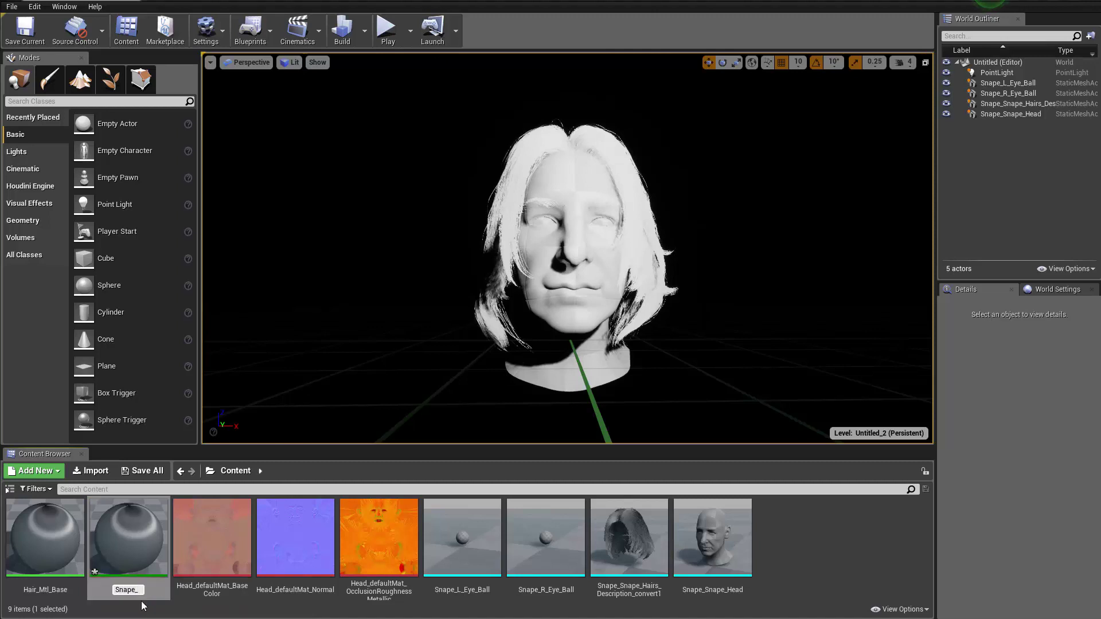
text(Snape_Hair_Mtl)
key(Return)
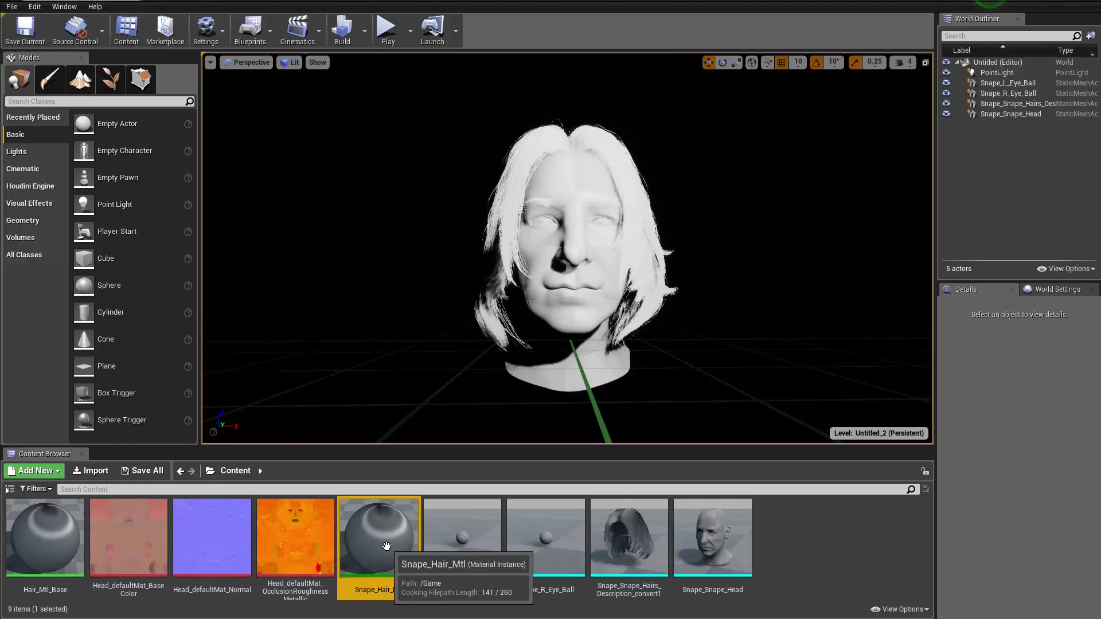
Assign the Snape_Hair_Mtl instance to the hair mesh on the Snape head in the level
mouse_move(387, 545)
mouse_down()
mouse_move(564, 178)
mouse_move(516, 164)
mouse_up()
right_drag(612, 212, 593, 244)
key(w)
key(d)
key(s)
key(a)
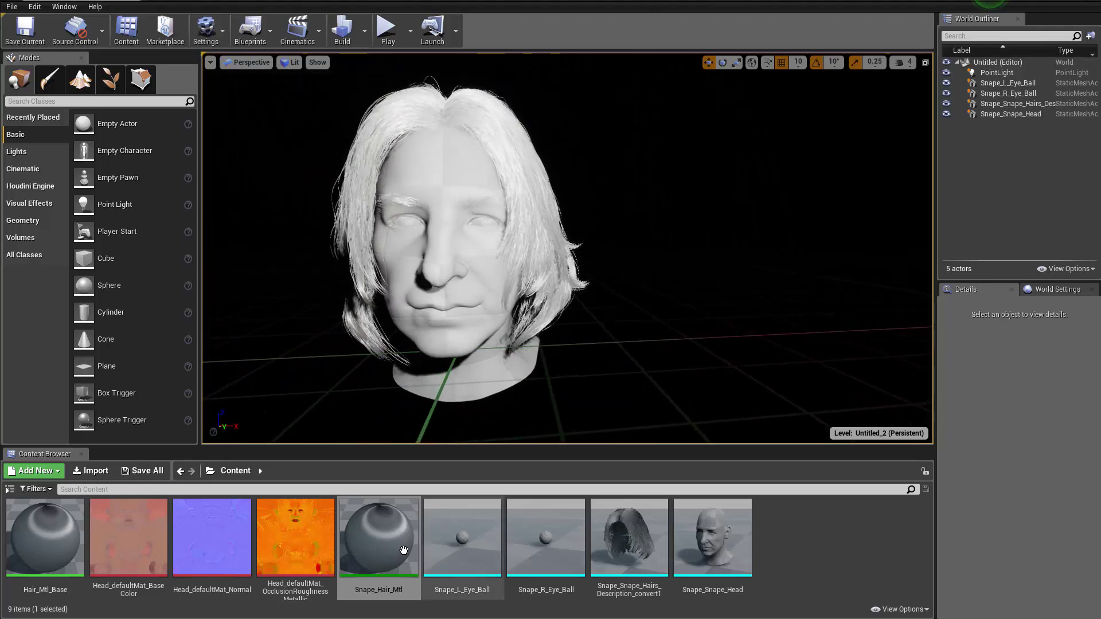
Open the Snape_Hair_Mtl instance and shrink and place its editor beside the head in the level view
double_click(401, 551)
drag(575, 58, 719, 125)
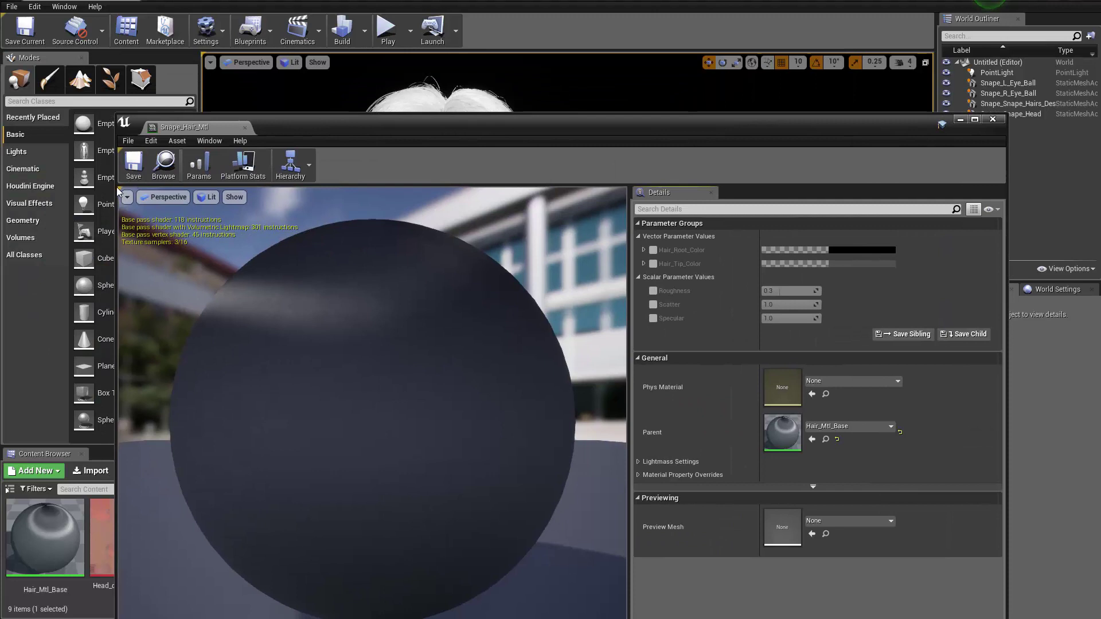
drag(115, 187, 528, 187)
drag(758, 129, 808, 32)
Enable the overrides for Specular, Scatter, Roughness, Hair_Tip_Color and Hair_Root_Color in the instance
click(872, 225)
click(872, 212)
click(872, 198)
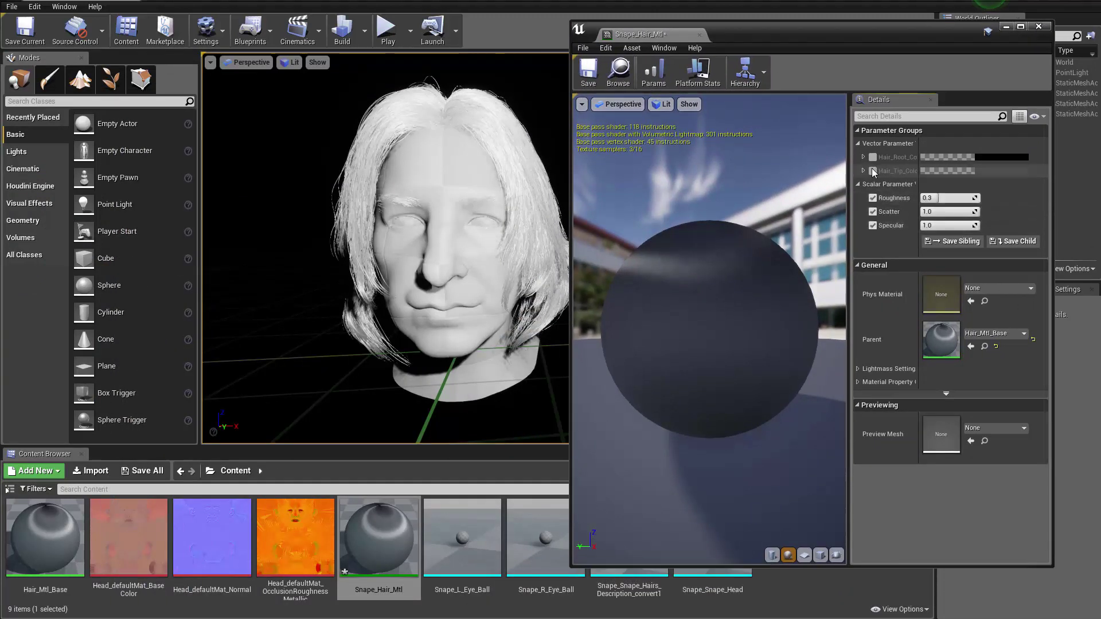
click(872, 171)
click(872, 157)
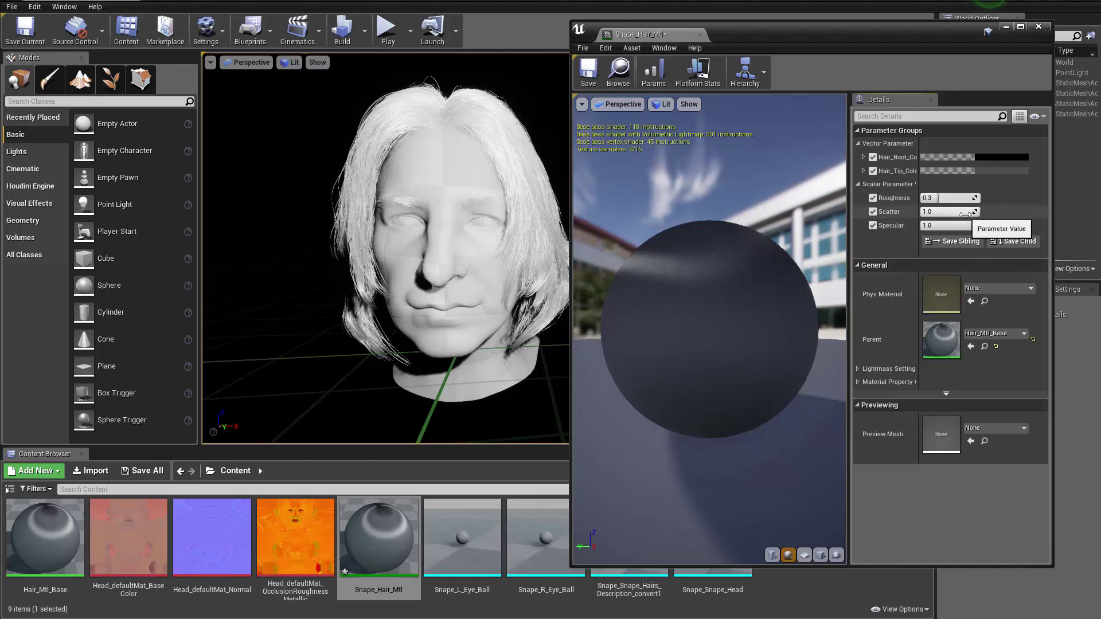
Set Scatter to about 0.067, Roughness to about 0.45 and Specular to about 0.25
drag(966, 214, 965, 229)
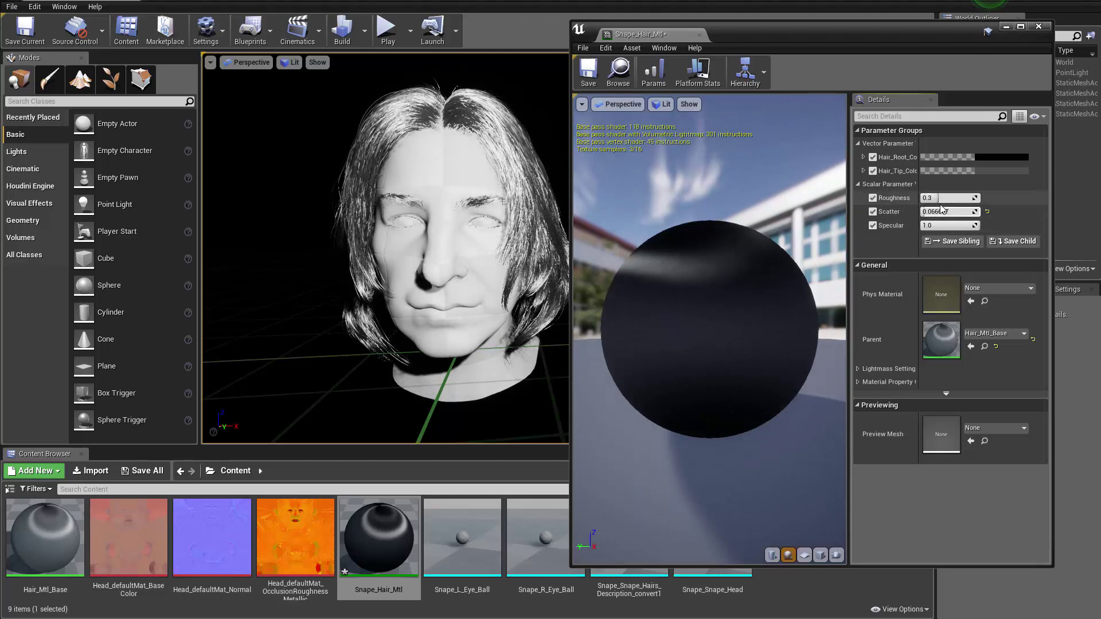
mouse_move(938, 198)
mouse_down()
mouse_move(952, 198)
mouse_move(934, 225)
mouse_move(900, 225)
mouse_move(912, 226)
mouse_up()
Darken Hair_Tip_Color to a near-black with a brightness value of 0.002
click(982, 172)
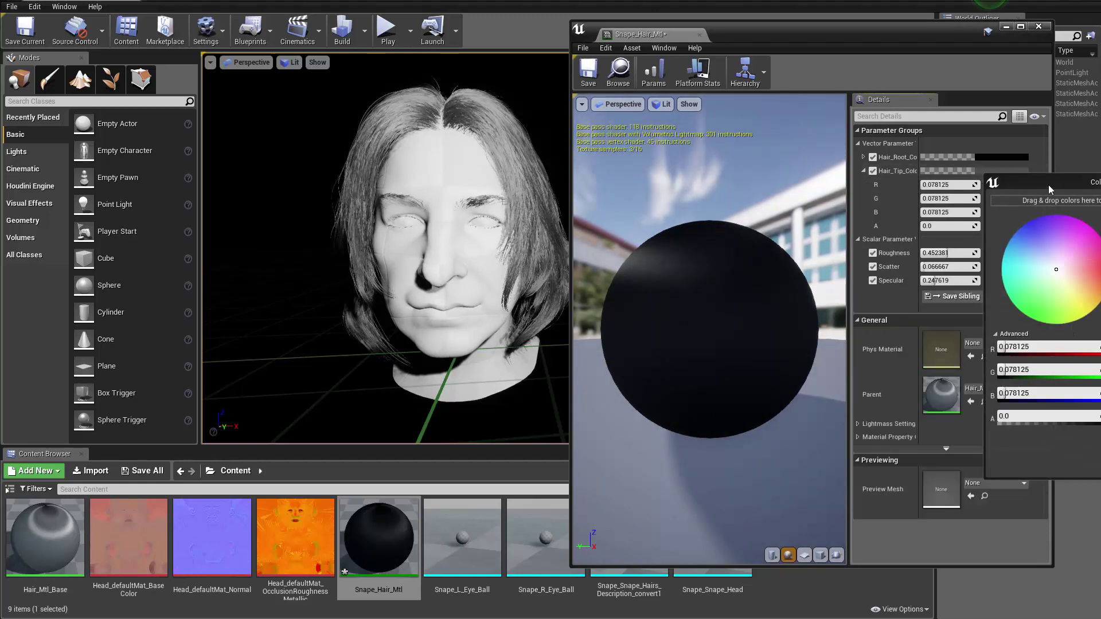
drag(1035, 180, 874, 179)
drag(934, 311, 936, 319)
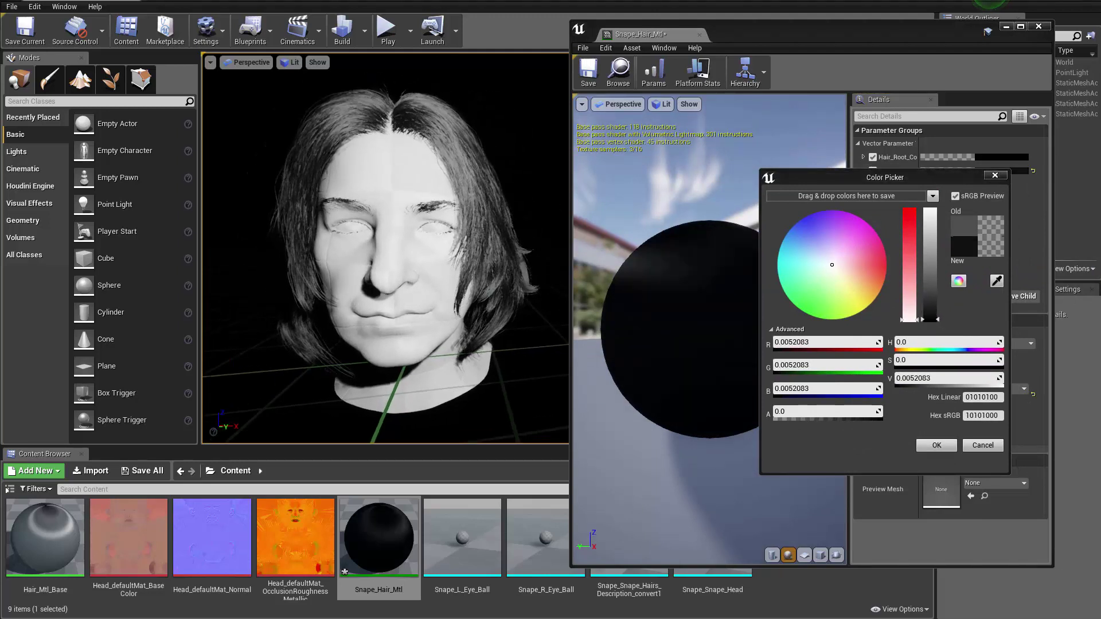
alt+right_drag(388, 285, 419, 285)
alt+middle_drag(388, 285, 396, 332)
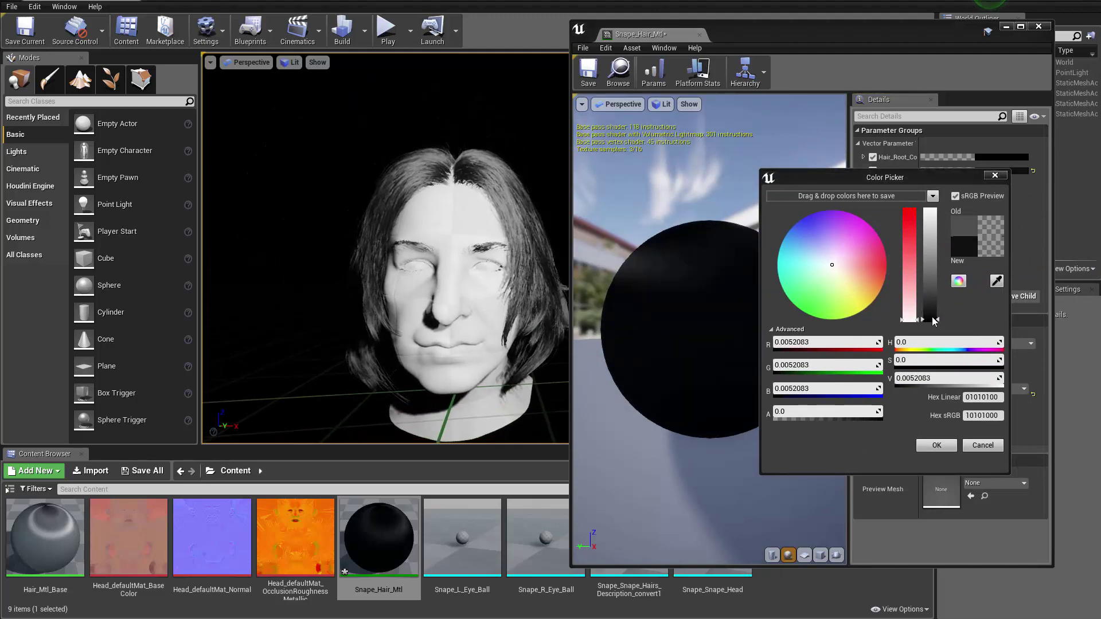
click(935, 379)
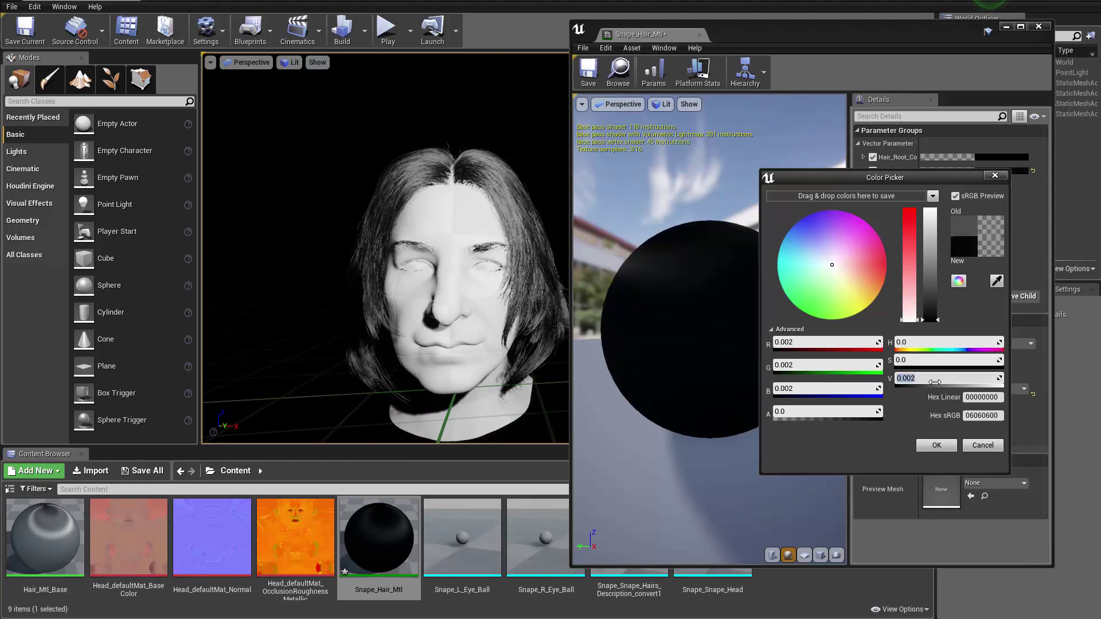
click(936, 445)
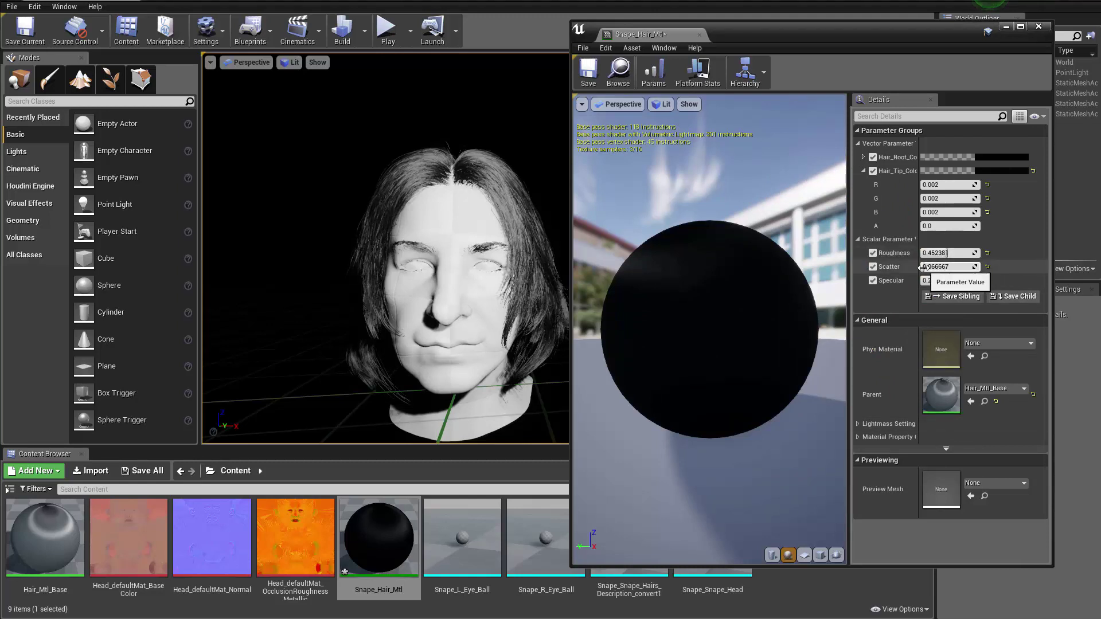
Fine-tune the hair instance to Roughness about 0.43, Scatter about 0.057 and Specular about 0.22
drag(922, 267, 946, 253)
drag(505, 269, 495, 323)
right_drag(496, 324, 372, 304)
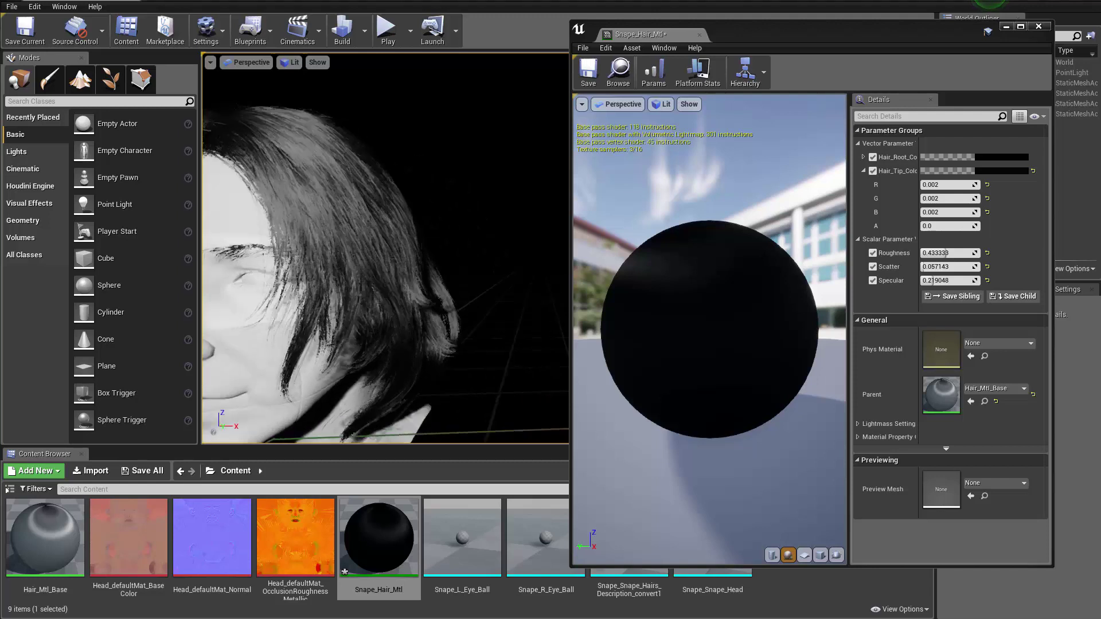
right_drag(504, 215, 544, 210)
Move the point light to a new position to relight the head and hair
click(471, 226)
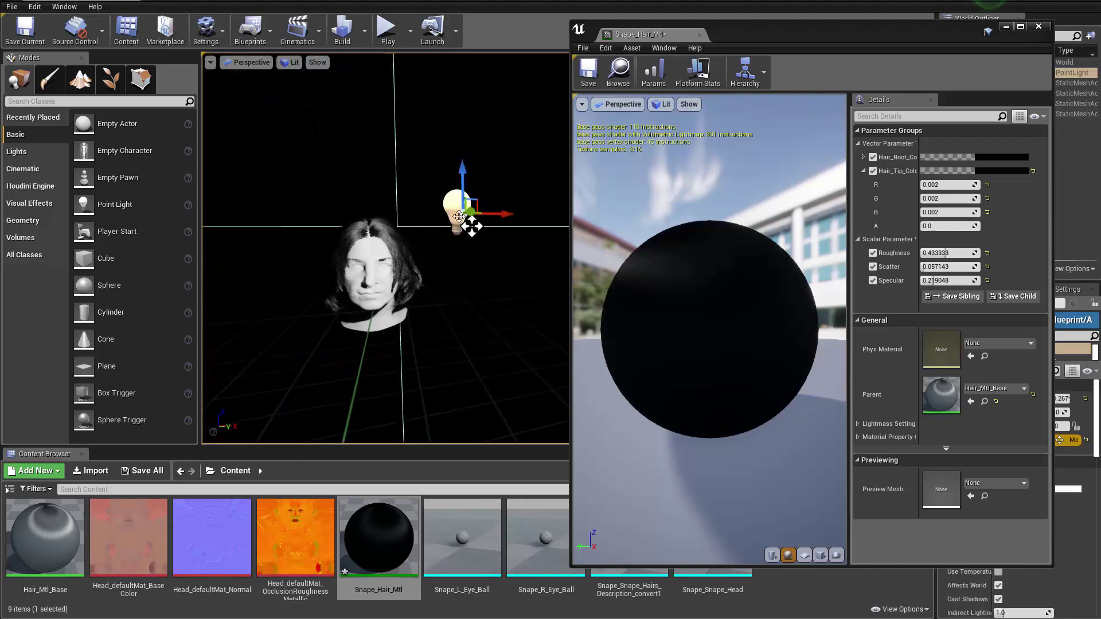
drag(505, 214, 562, 182)
right_drag(483, 177, 462, 175)
drag(478, 177, 430, 198)
Check the hair up close and set Roughness to about 0.33 and Scatter to about 0.11
right_drag(430, 198, 341, 166)
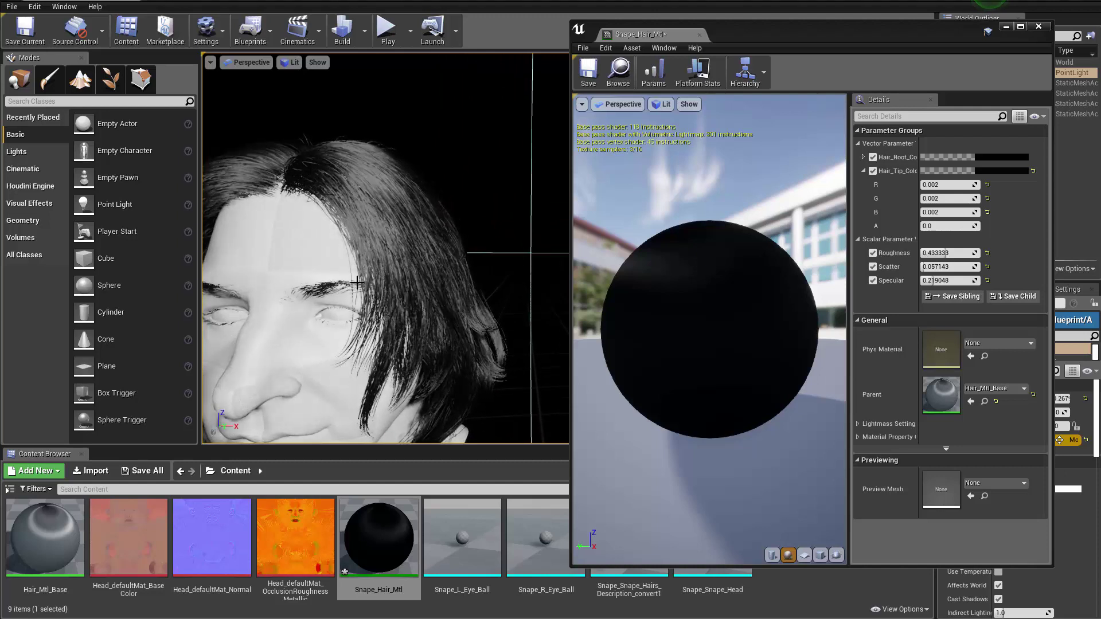
right_drag(360, 281, 336, 238)
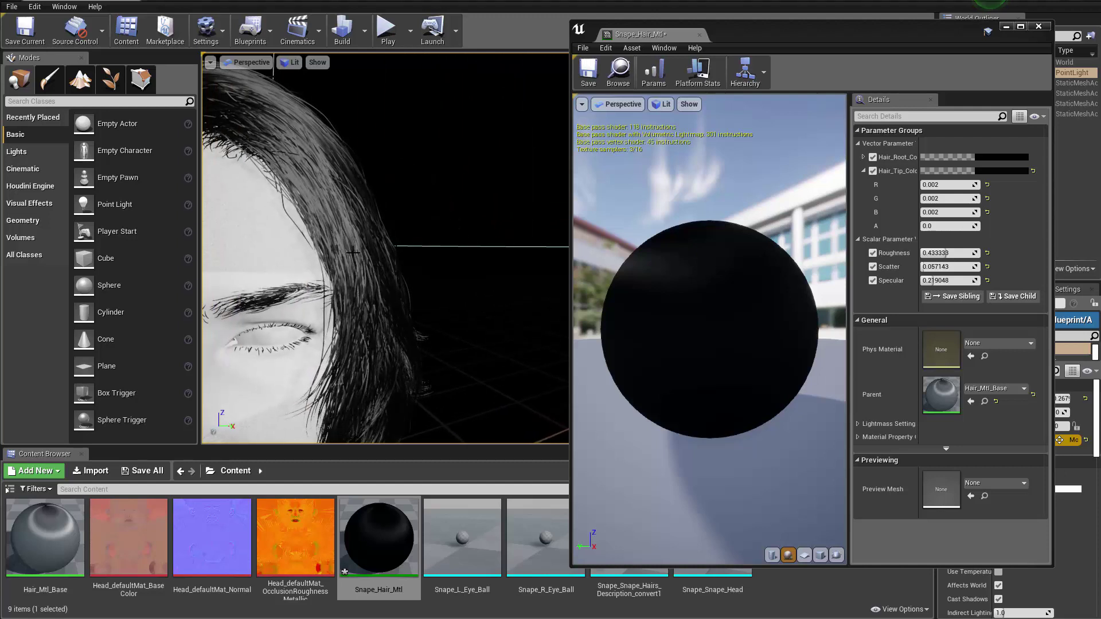
mouse_move(545, 356)
right_down()
mouse_move(487, 373)
mouse_move(530, 381)
mouse_move(490, 364)
mouse_move(536, 357)
right_up()
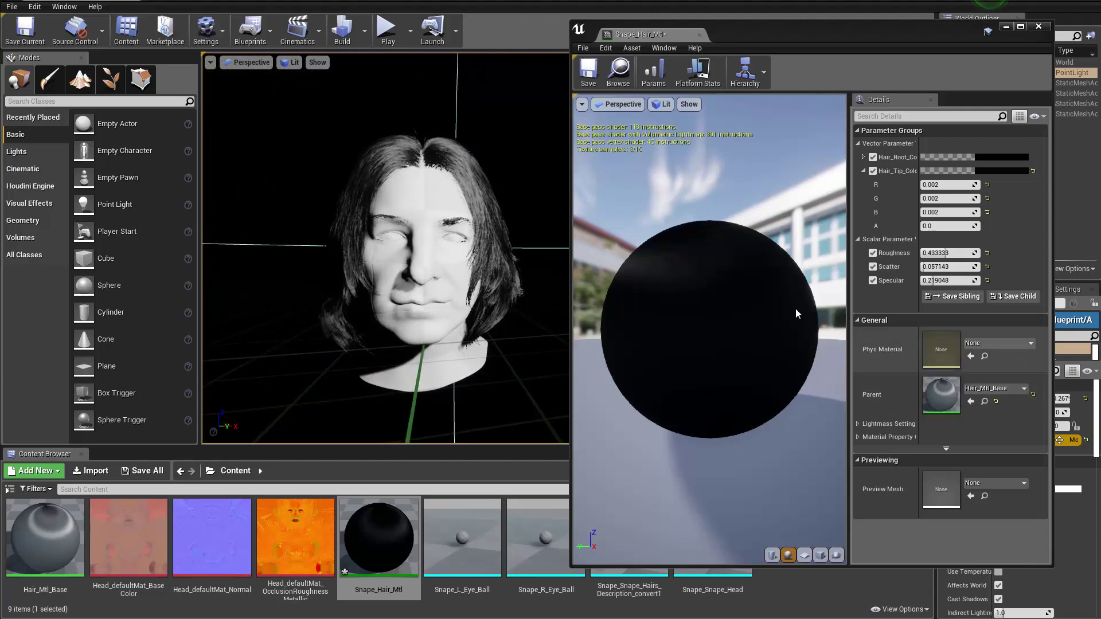
mouse_move(946, 254)
mouse_down()
mouse_move(970, 253)
mouse_move(939, 252)
mouse_up()
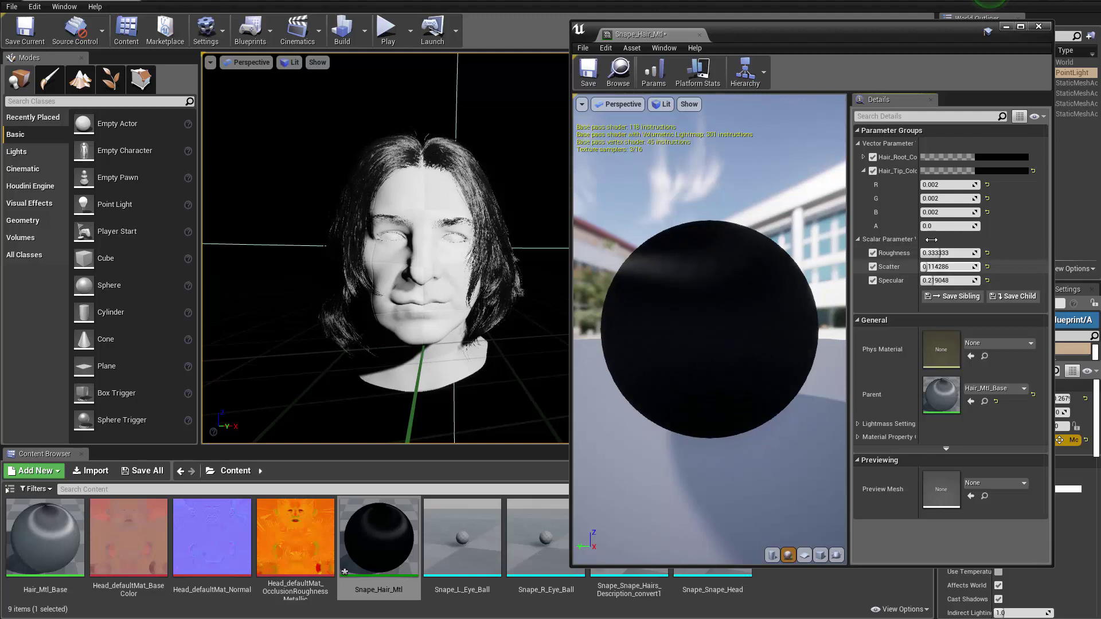
Try a lighter Hair_Root_Color, and set its brightness value to 0.002
double_click(988, 172)
double_click(995, 159)
mouse_move(1100, 308)
mouse_down()
mouse_move(1100, 297)
mouse_move(1099, 310)
mouse_up()
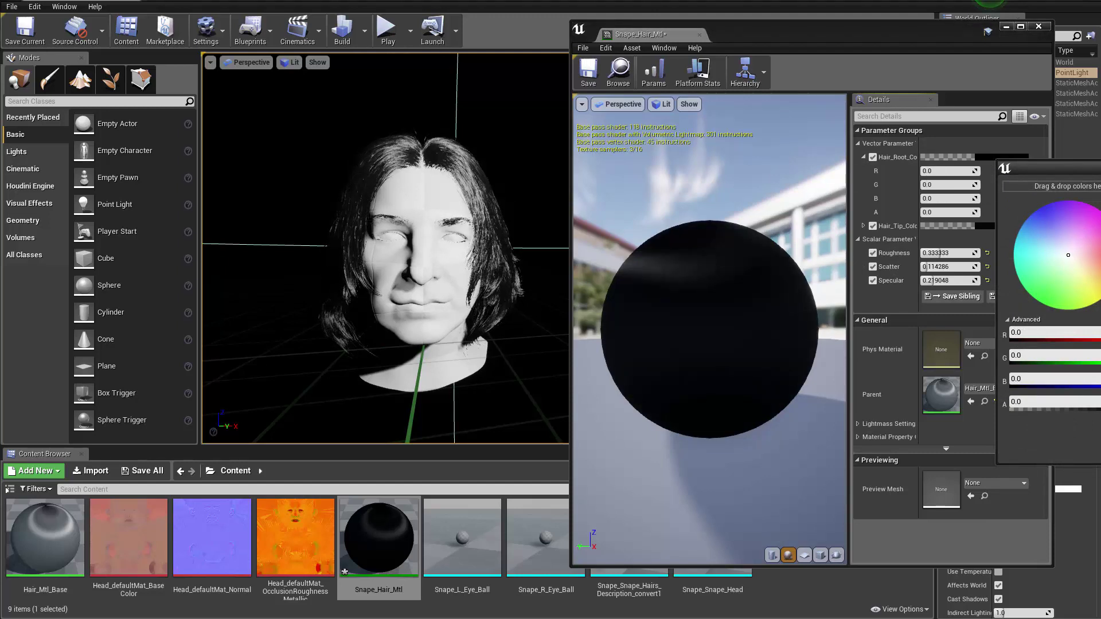
drag(1100, 168, 868, 176)
drag(941, 320, 942, 314)
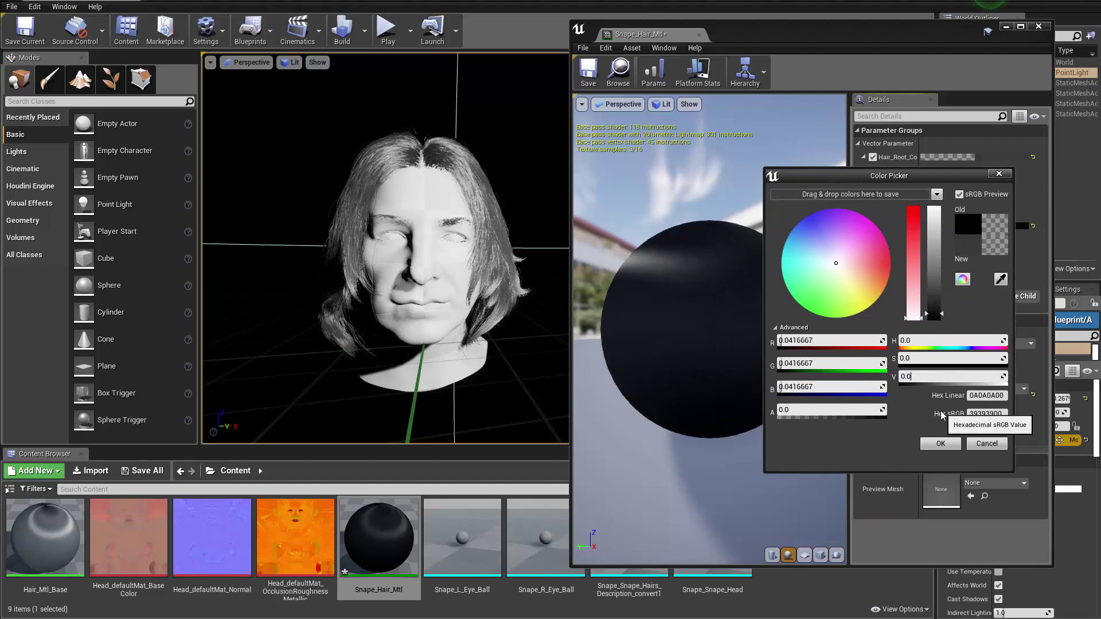
text(0.002)
key(Return)
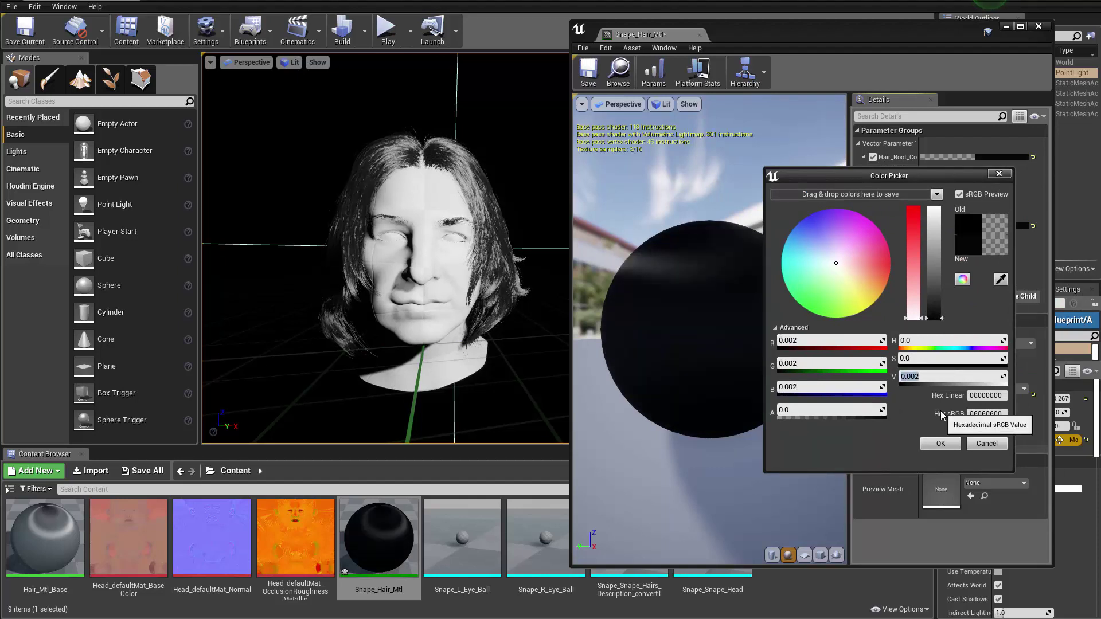
click(939, 444)
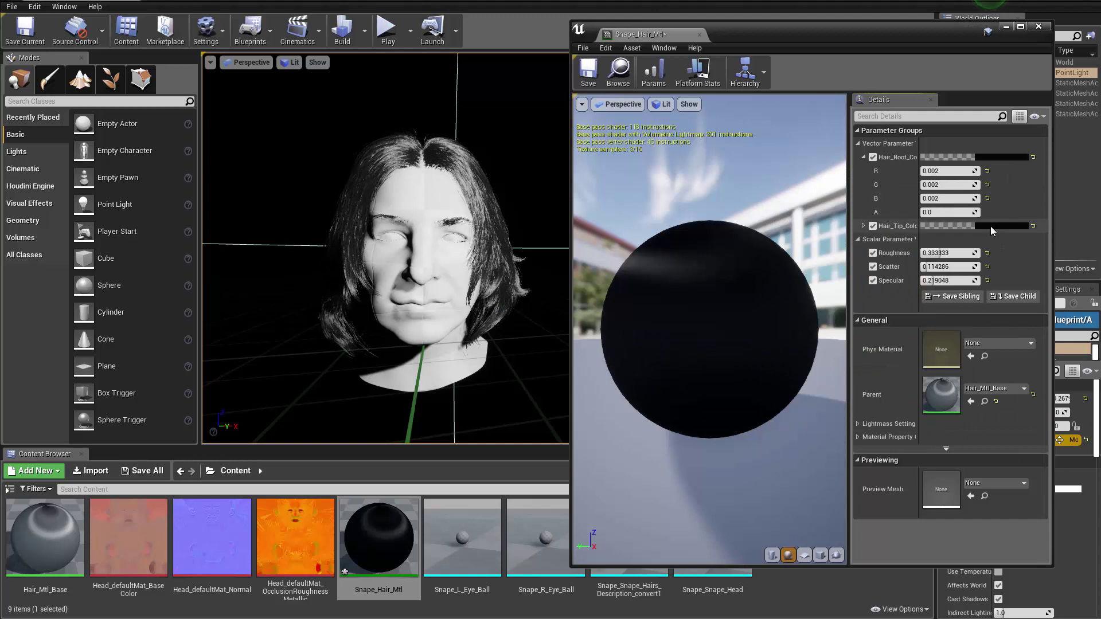
Set the brightness value of Hair_Tip_Color to 0.003
click(990, 226)
drag(1049, 225, 821, 223)
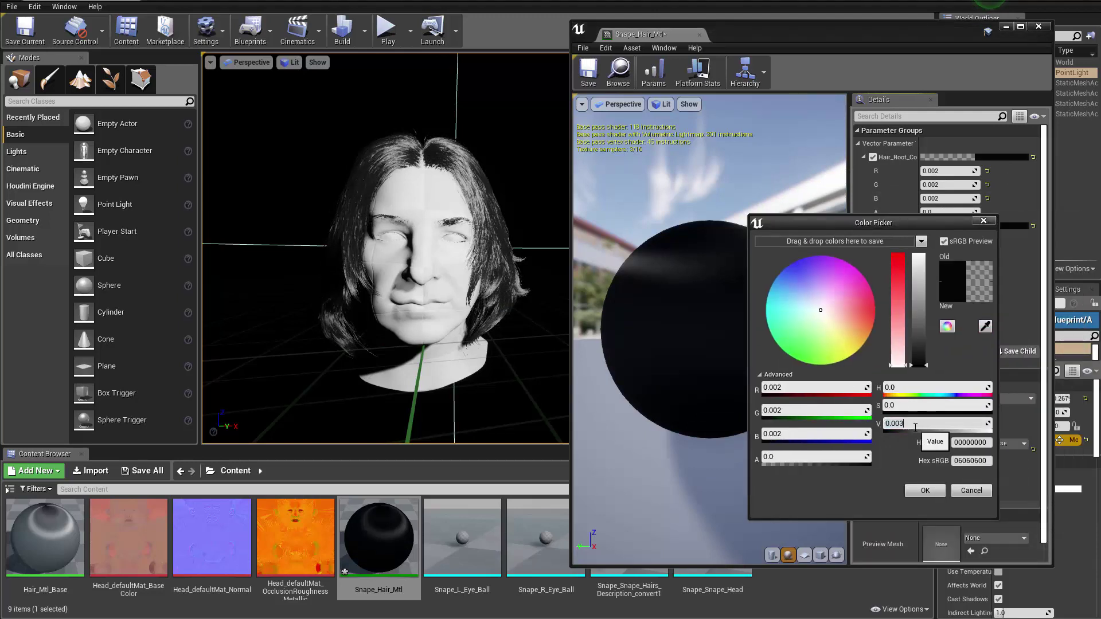
click(924, 493)
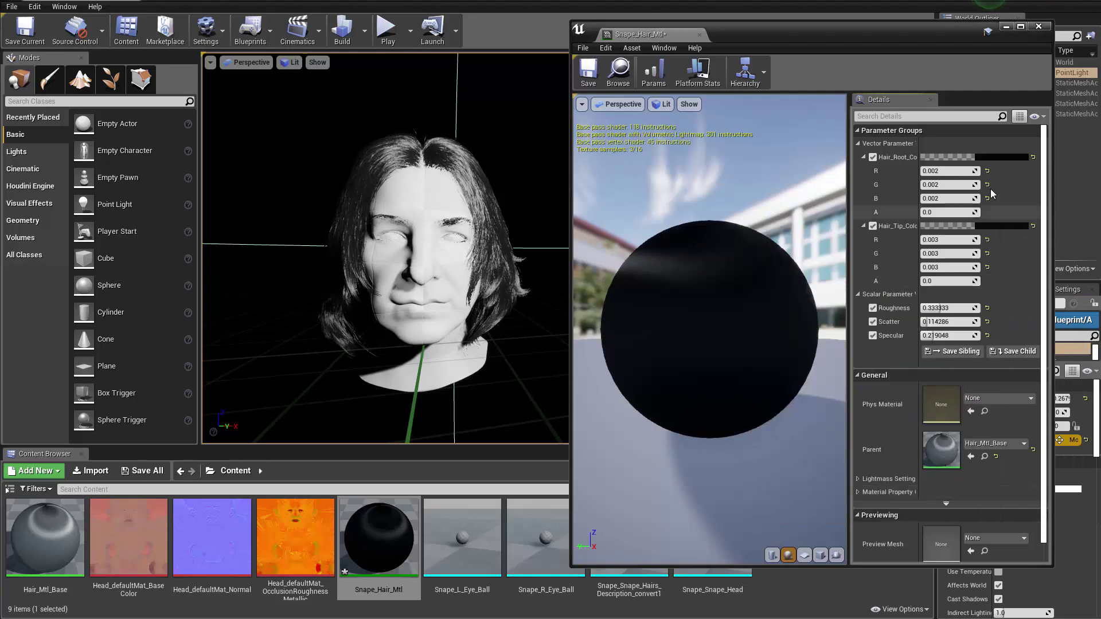
Set the brightness value of Hair_Root_Color to 0.001
click(995, 155)
drag(1095, 165, 836, 181)
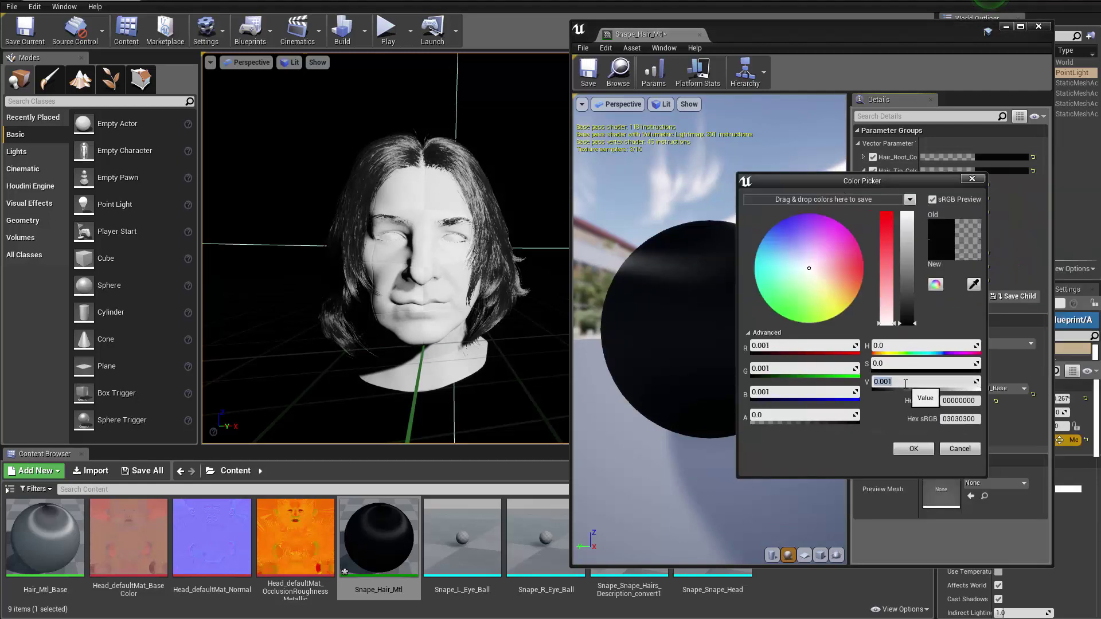
click(909, 447)
Lower the hair material's Scatter to about 0.076, Specular to about 0.086 and Roughness to about 0.276
mouse_move(750, 354)
mouse_down()
mouse_move(783, 350)
mouse_move(768, 355)
mouse_up()
drag(493, 287, 459, 327)
right_drag(459, 257, 493, 235)
click(498, 172)
click(485, 186)
mouse_move(496, 209)
mouse_down()
mouse_move(496, 145)
mouse_move(496, 208)
mouse_up()
mouse_move(497, 209)
right_down()
mouse_move(493, 230)
mouse_move(467, 213)
mouse_move(487, 217)
mouse_move(485, 232)
mouse_move(495, 205)
right_up()
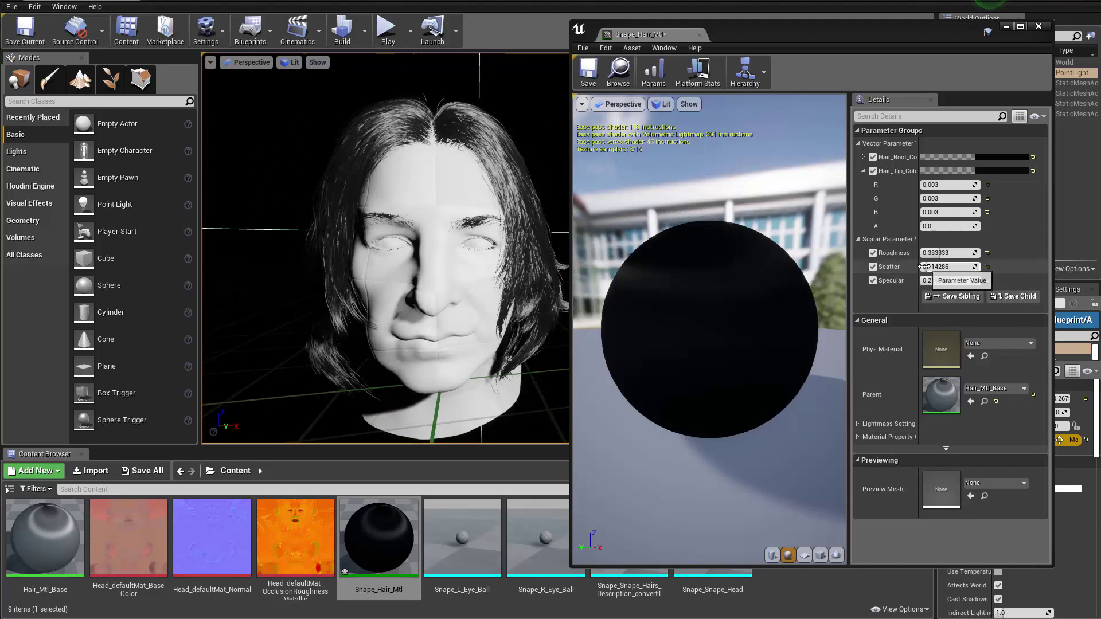
click(986, 267)
drag(977, 267, 936, 253)
Check the hair from a distance and raise its Roughness to about 0.35
key(s)
right_drag(458, 252, 379, 243)
key(d)
right_drag(517, 231, 526, 231)
alt+drag(435, 209, 510, 209)
key(g)
key(s)
right_drag(510, 209, 543, 212)
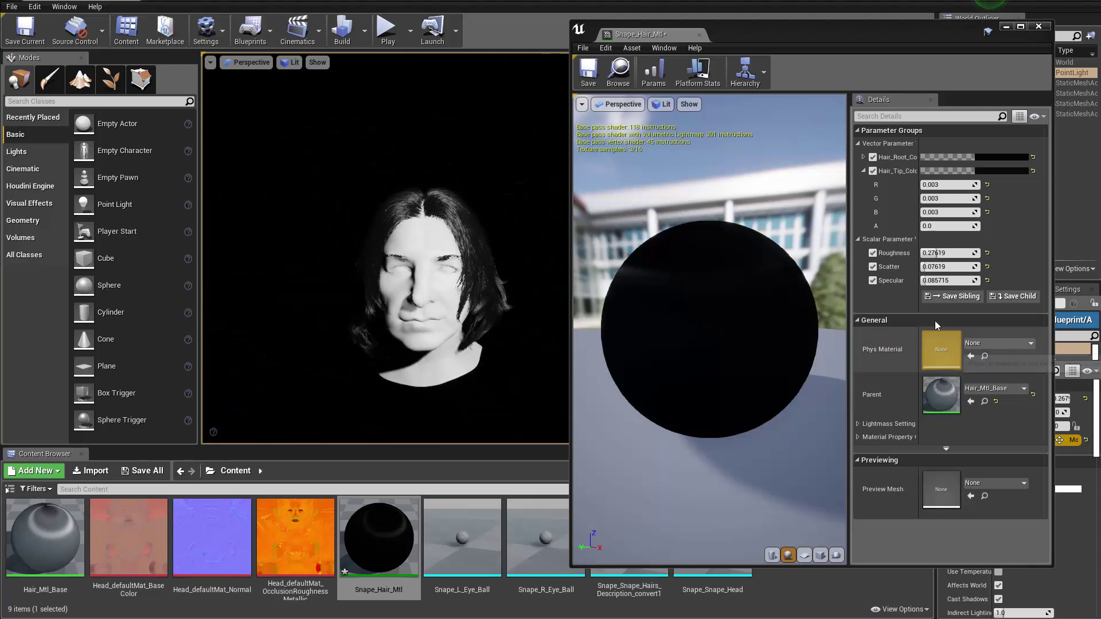
drag(931, 253, 954, 253)
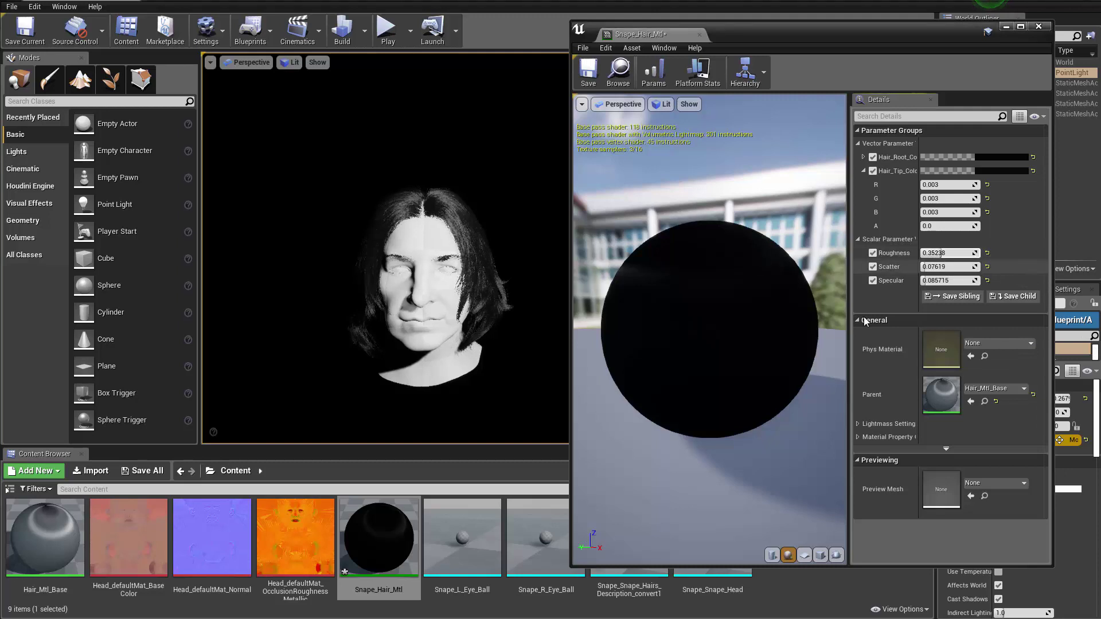
Reposition the point light around the head and raise it above the hair to test the highlights
mouse_move(533, 228)
right_down()
mouse_move(579, 228)
mouse_move(533, 225)
right_up()
key(s)
key(s)
key(g)
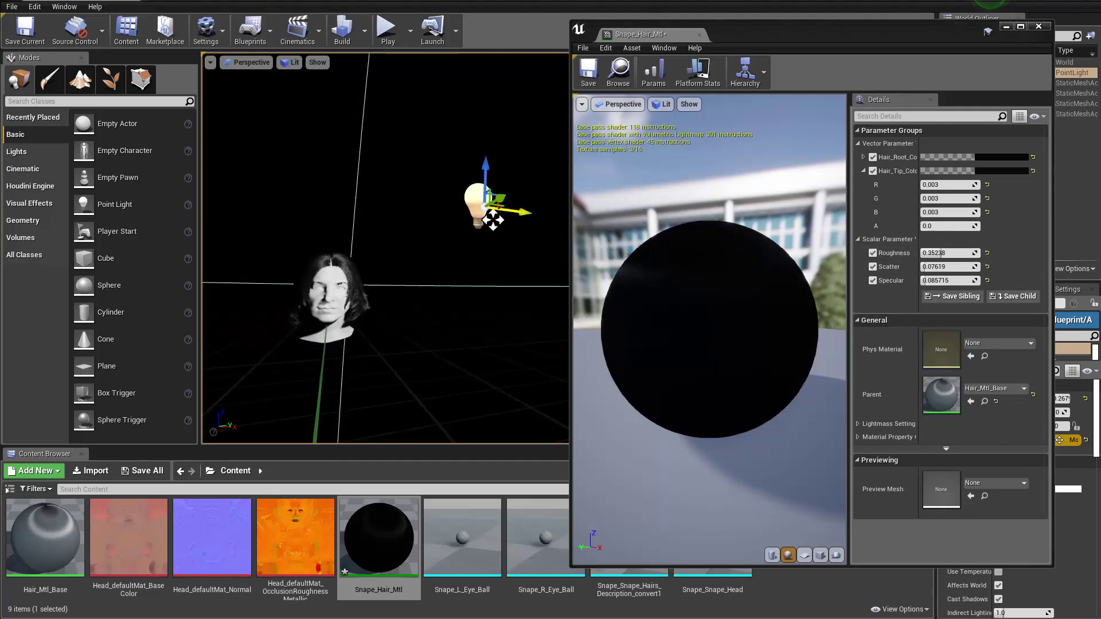
alt+drag(519, 213, 403, 210)
drag(338, 147, 329, 258)
drag(374, 302, 419, 305)
right_drag(419, 305, 505, 318)
drag(428, 290, 513, 316)
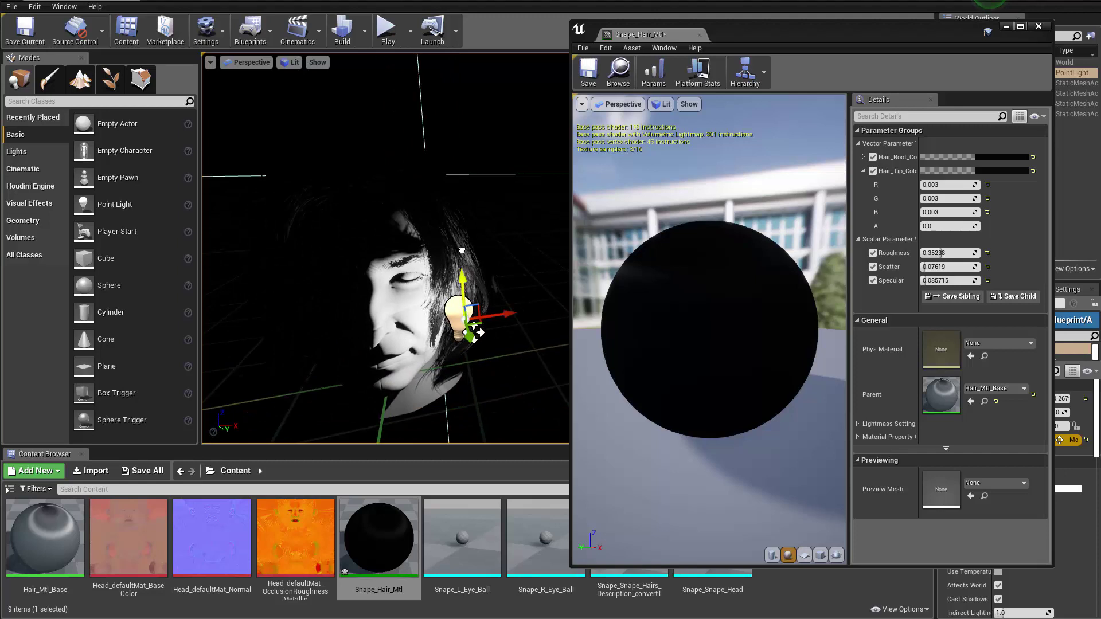
drag(460, 238, 450, 94)
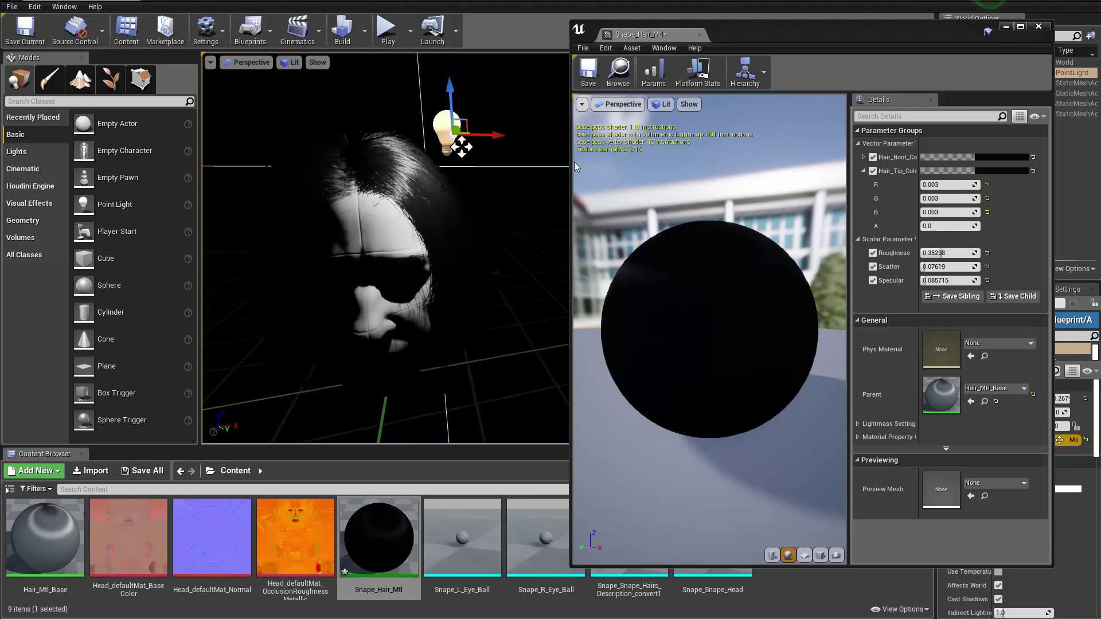
Move the Snape_Hair_Mtl editor window lower so that more of the level viewport is free
alt+drag(330, 171, 497, 186)
drag(765, 34, 743, 187)
click(782, 65)
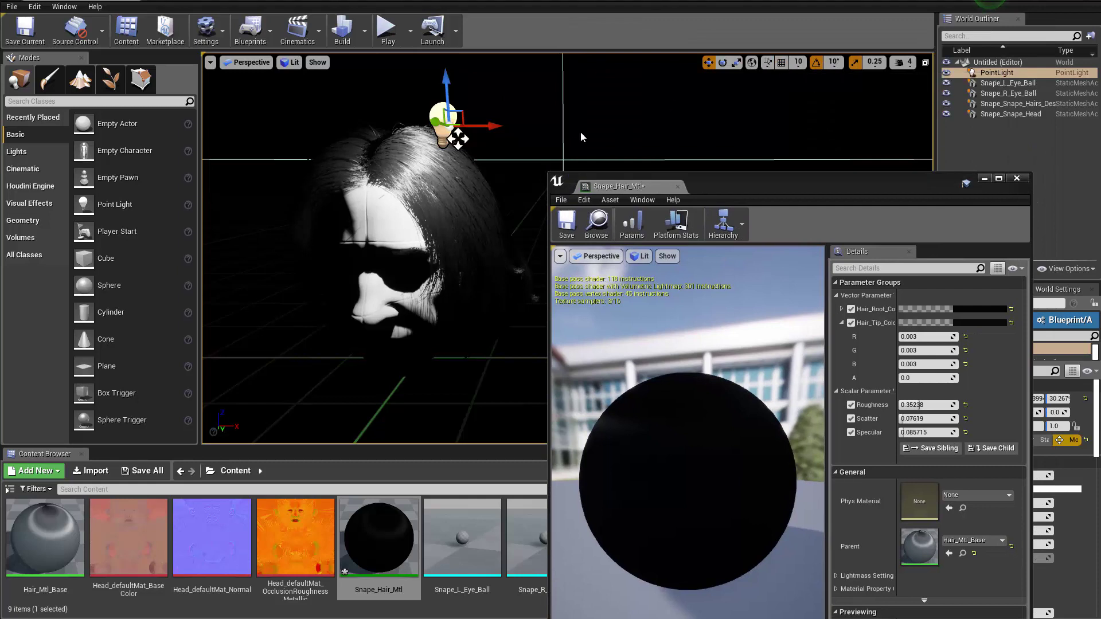
Move the point light out to the side of the head, away from the hair
scroll(549, 148, down, 5)
drag(515, 190, 560, 201)
right_drag(510, 270, 541, 255)
key(s)
alt+drag(508, 269, 536, 313)
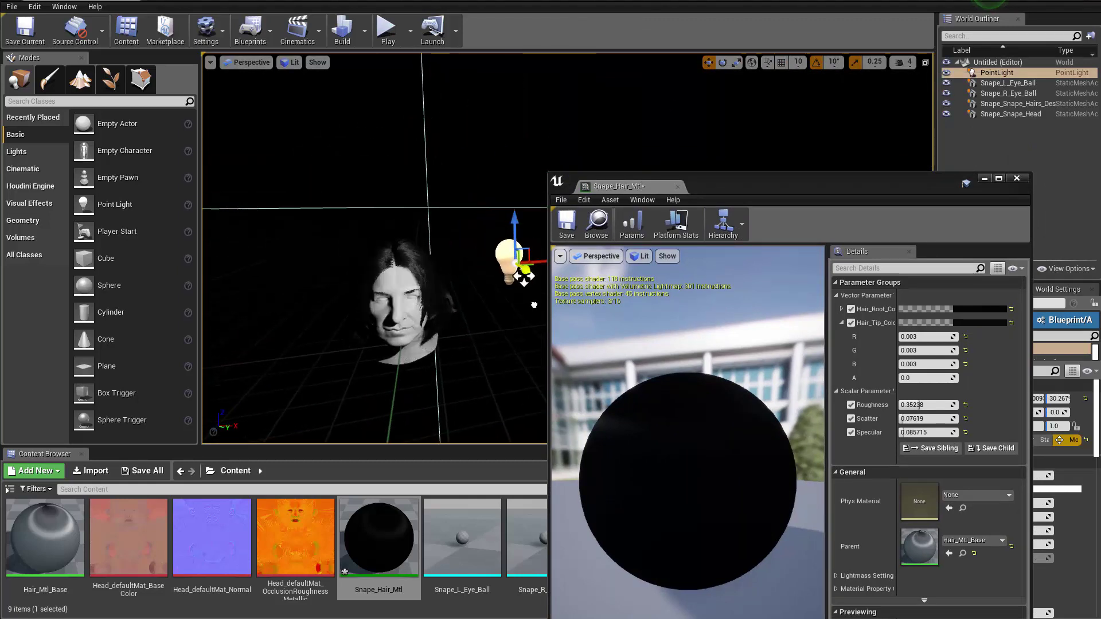
Raise the point light above head height and shift it farther sideways to light the face and hair
key(w)
right_drag(544, 294, 498, 275)
key(s)
right_drag(475, 338, 472, 339)
key(d)
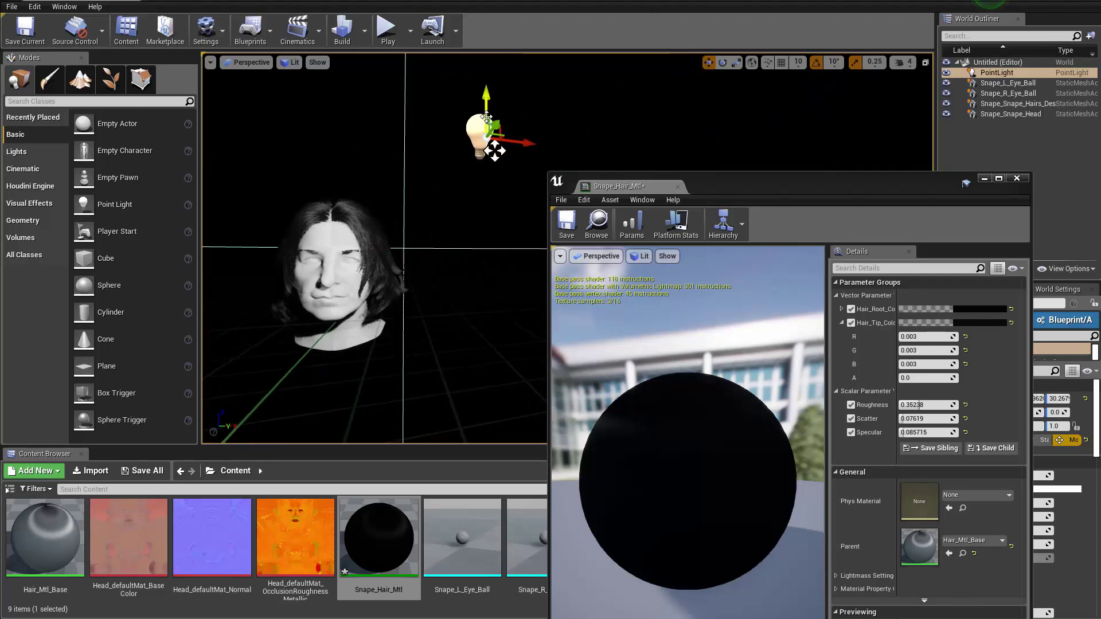
drag(487, 109, 487, 72)
drag(530, 104, 553, 109)
key(s)
right_drag(519, 137, 510, 137)
drag(435, 135, 434, 68)
key(d)
right_drag(431, 133, 389, 126)
Try a second light by duplicating the point light and placing the copy near the head
alt+drag(424, 140, 407, 250)
key(a)
right_drag(407, 249, 395, 253)
alt+drag(395, 253, 322, 254)
right_drag(322, 254, 284, 260)
key(w)
key(s)
alt+drag(310, 254, 301, 254)
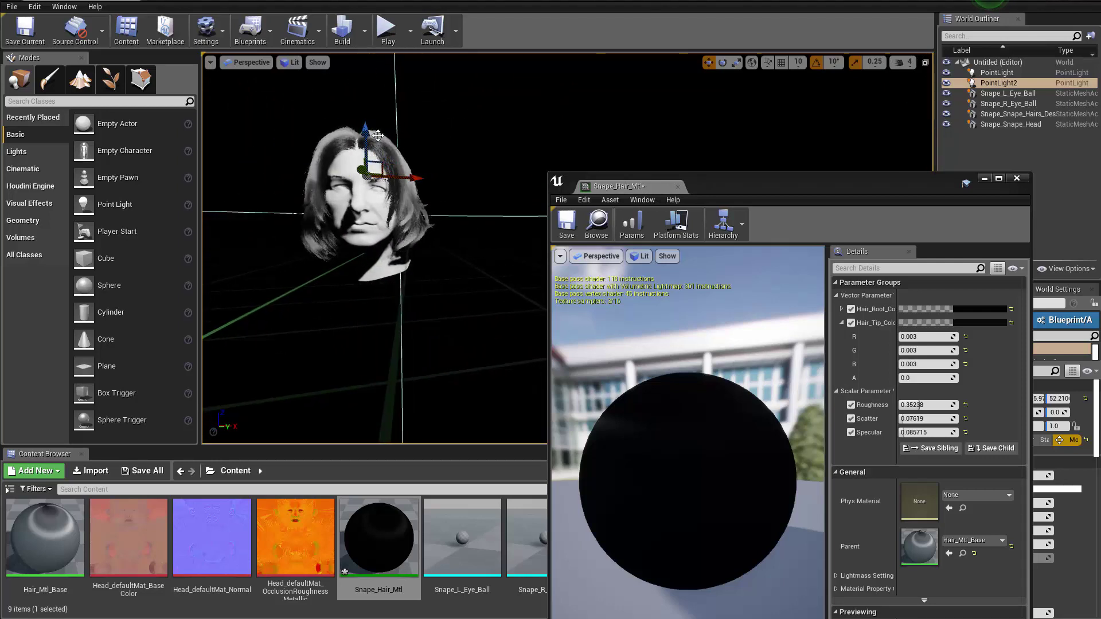
alt+drag(361, 239, 346, 204)
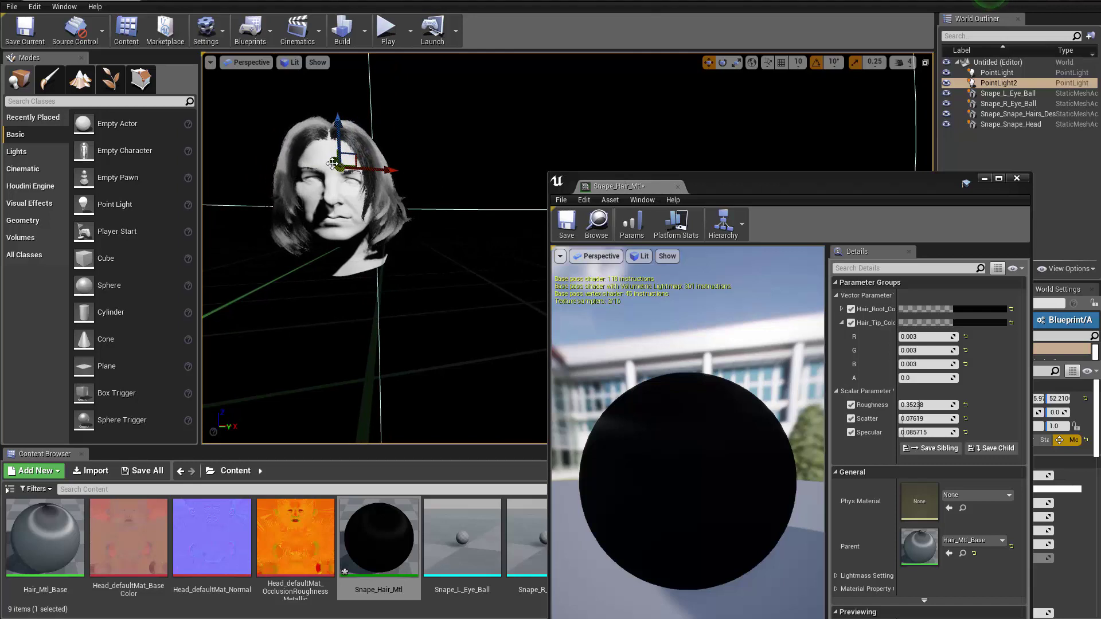
Shift the duplicated point light around the head to test its effect on the hair
drag(333, 163, 370, 187)
drag(289, 171, 358, 178)
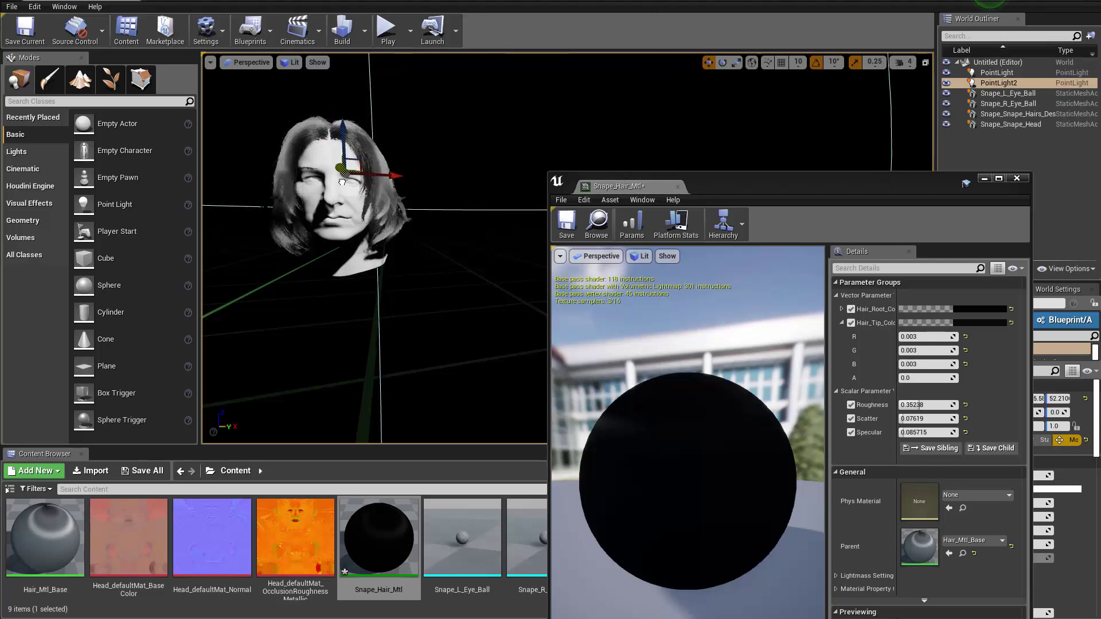
drag(345, 181, 344, 176)
alt+drag(343, 176, 402, 180)
key(w)
right_drag(346, 195, 328, 174)
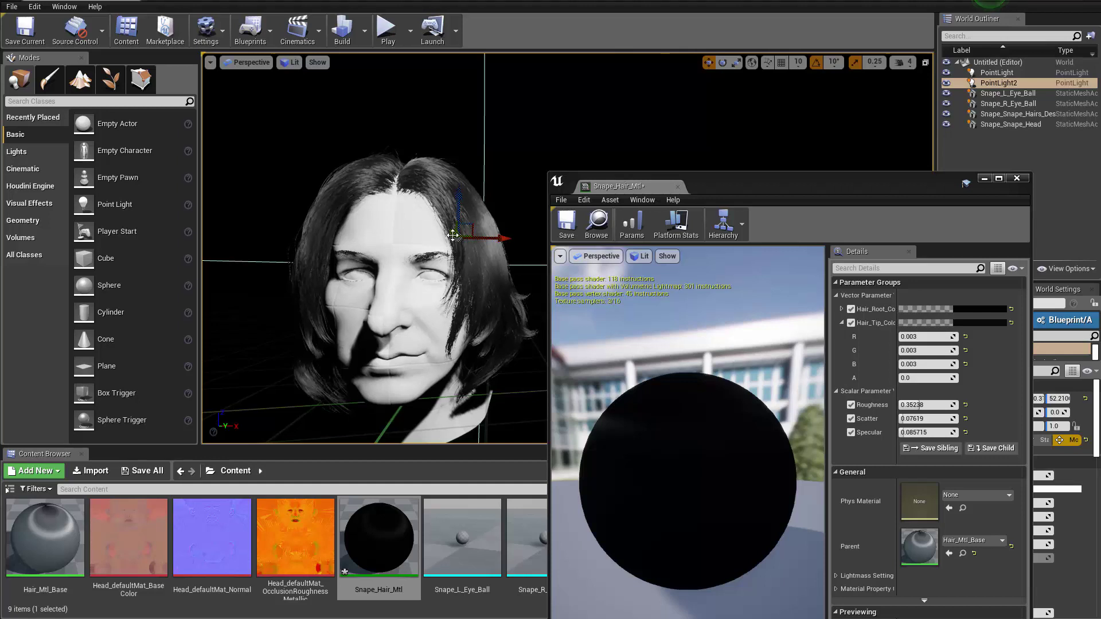
drag(453, 235, 403, 210)
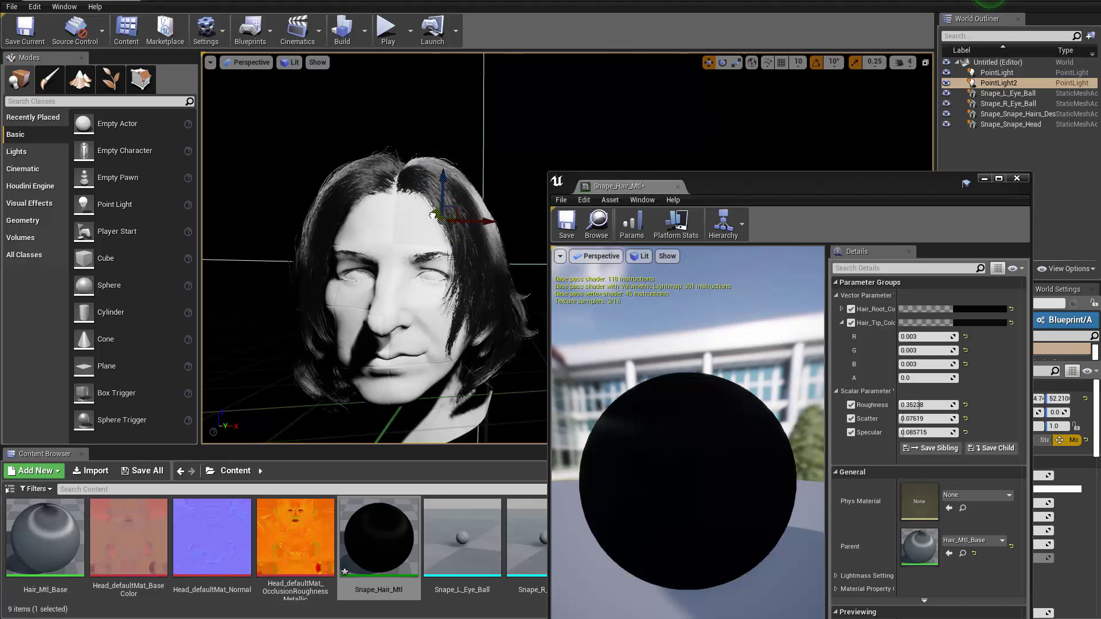
Delete the duplicated point light PointLight2
key(s)
right_drag(402, 229, 393, 264)
key(Delete)
Check the hair under the single light, return the material editor window to its higher position, and save Snape_Hair_Mtl
key(w)
key(w)
key(s)
right_drag(442, 339, 439, 339)
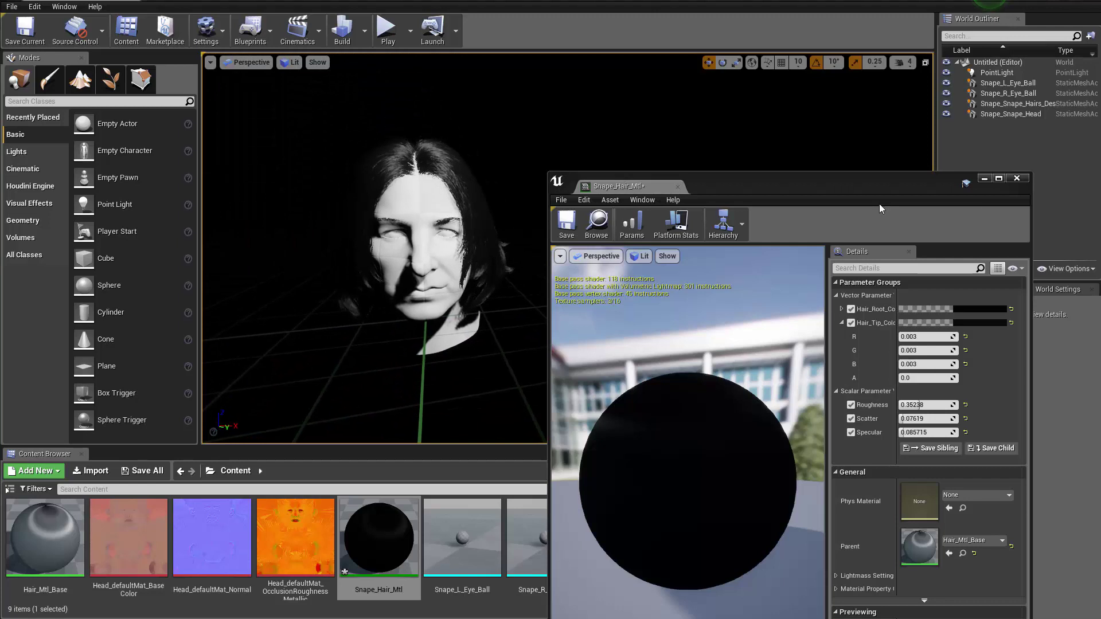
drag(882, 201, 889, 91)
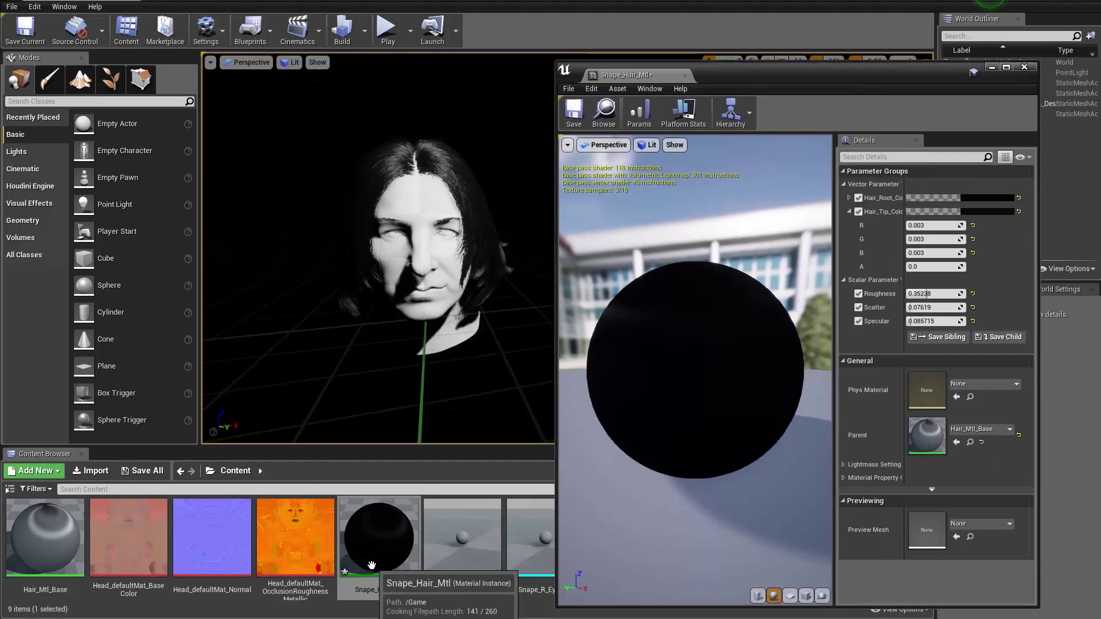
click(371, 565)
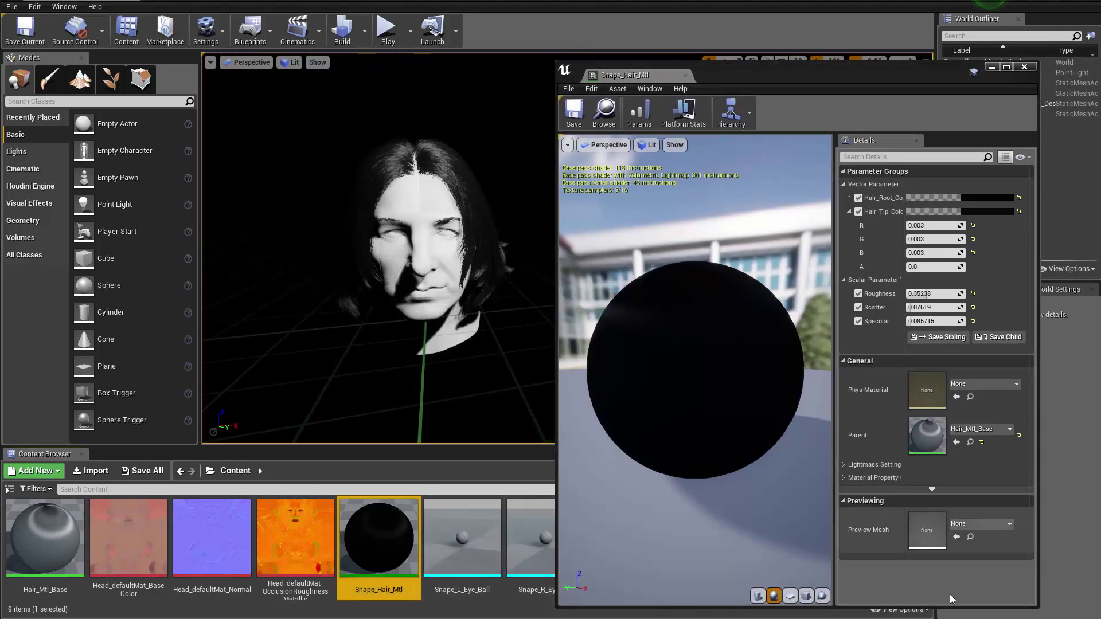